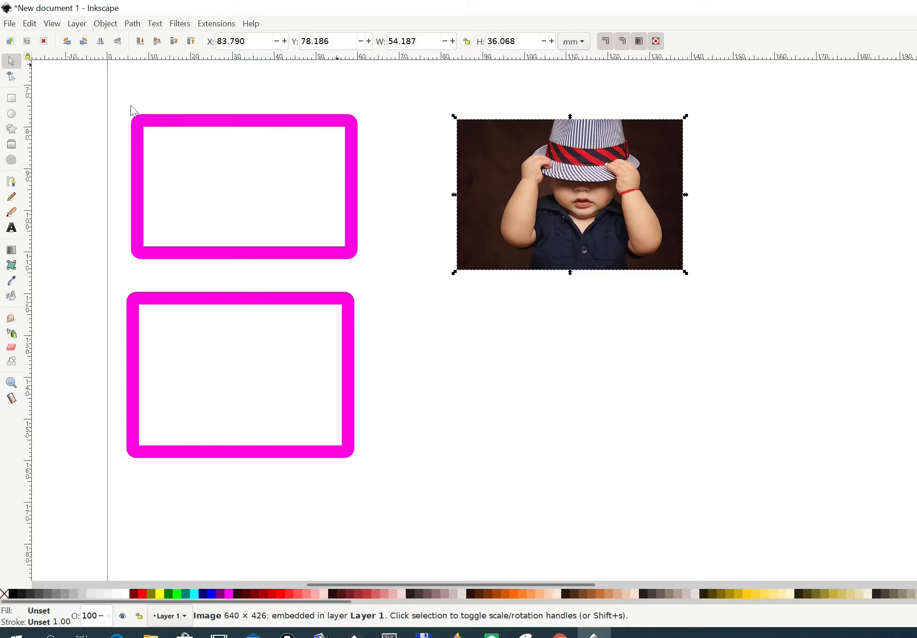
Select the upper magenta rectangle and convert it from a rectangle object to an editable path.
left_click(11, 77)
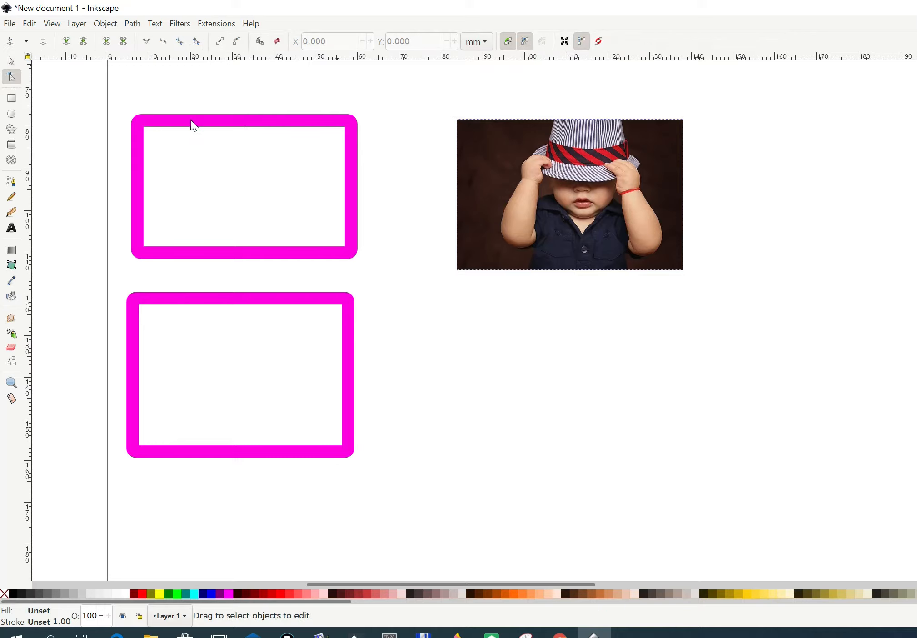
left_click(194, 124)
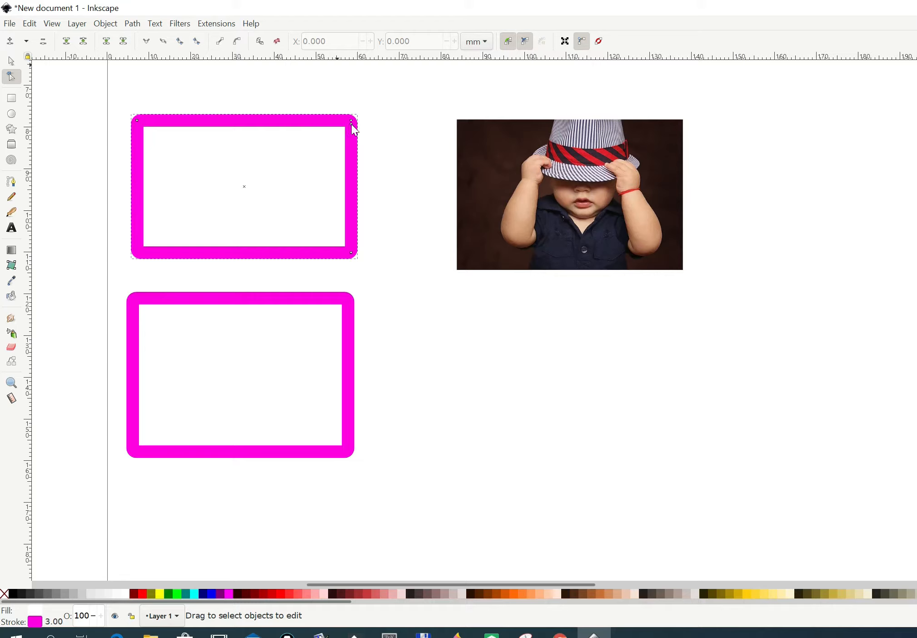
mouse_move(351, 123)
left_mouse_down()
mouse_move(300, 184)
mouse_move(351, 129)
left_mouse_up()
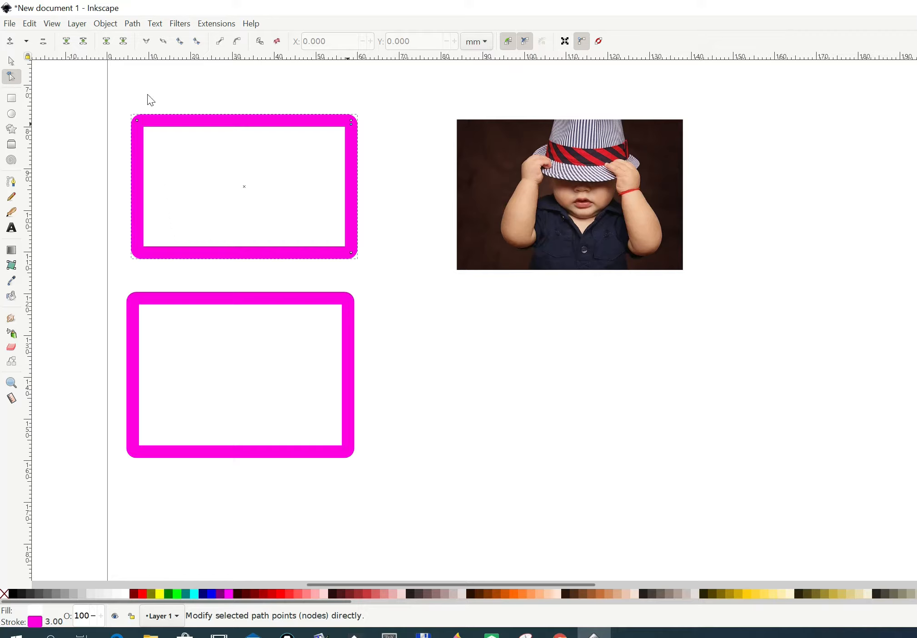
left_click(133, 25)
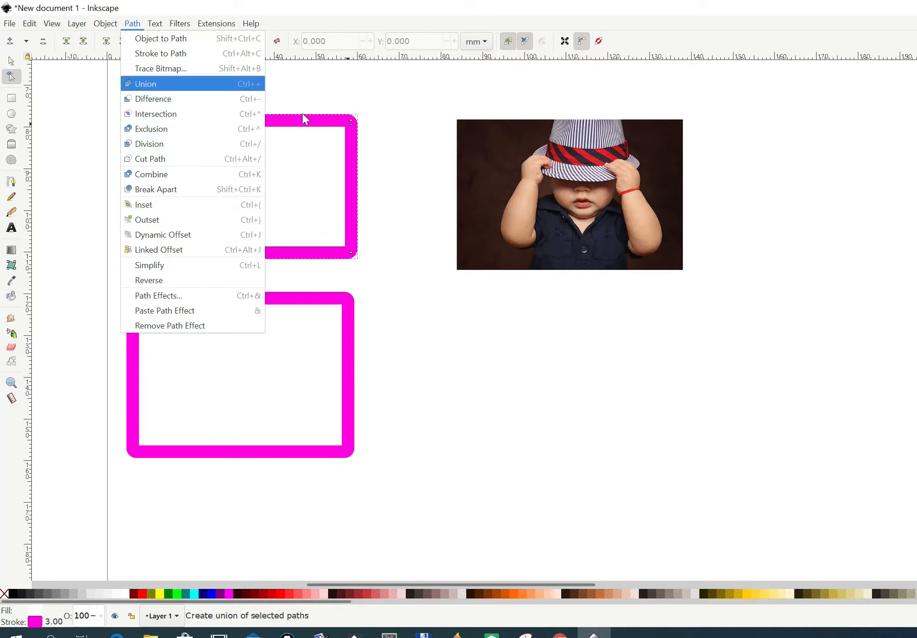
left_click(203, 109)
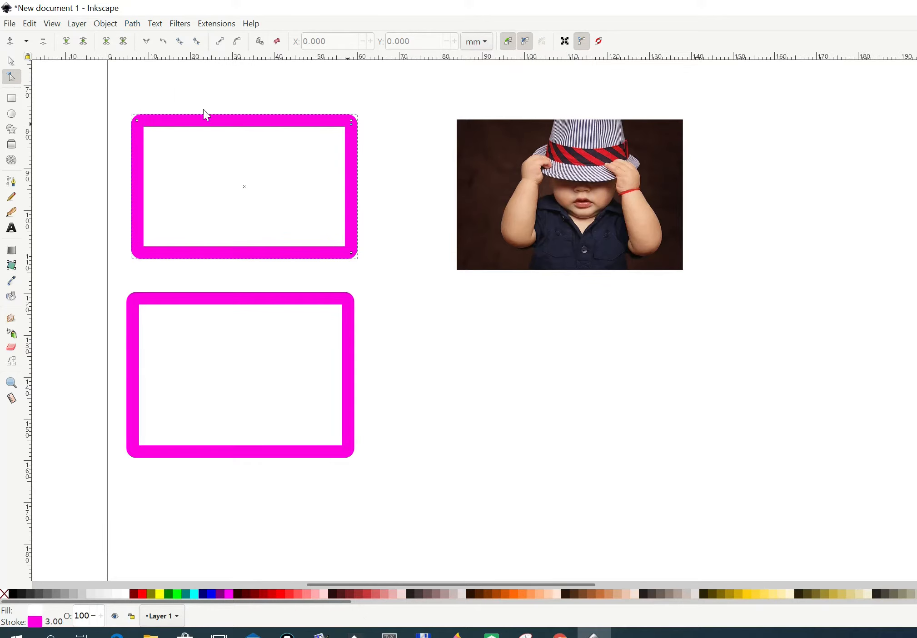
left_click(12, 60)
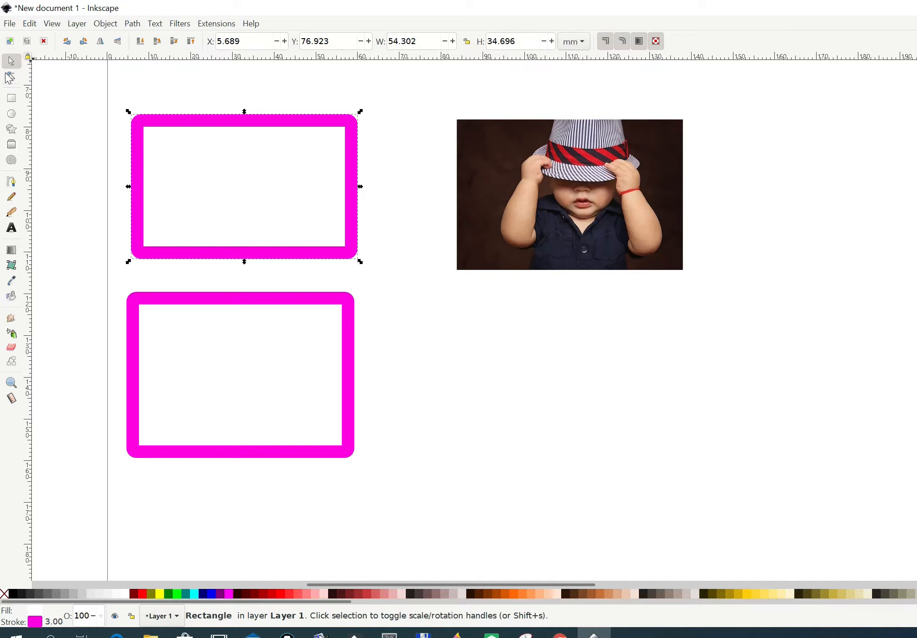
left_click(134, 25)
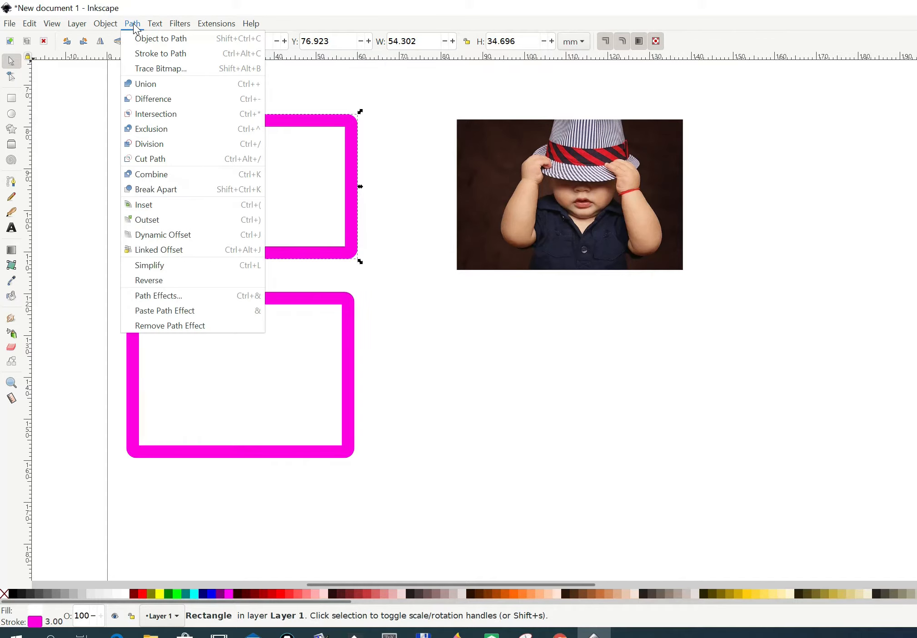
left_click(149, 41)
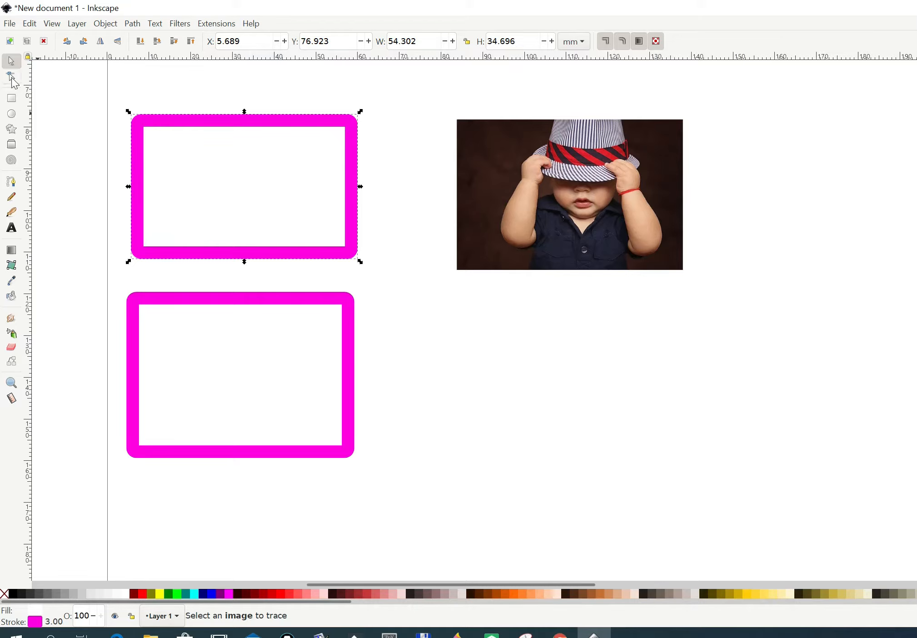
Reshape the upper path by moving its top-right corner node to about X 40, Y 91 mm and its top-left one to about X 17, Y 87 mm.
left_click(11, 77)
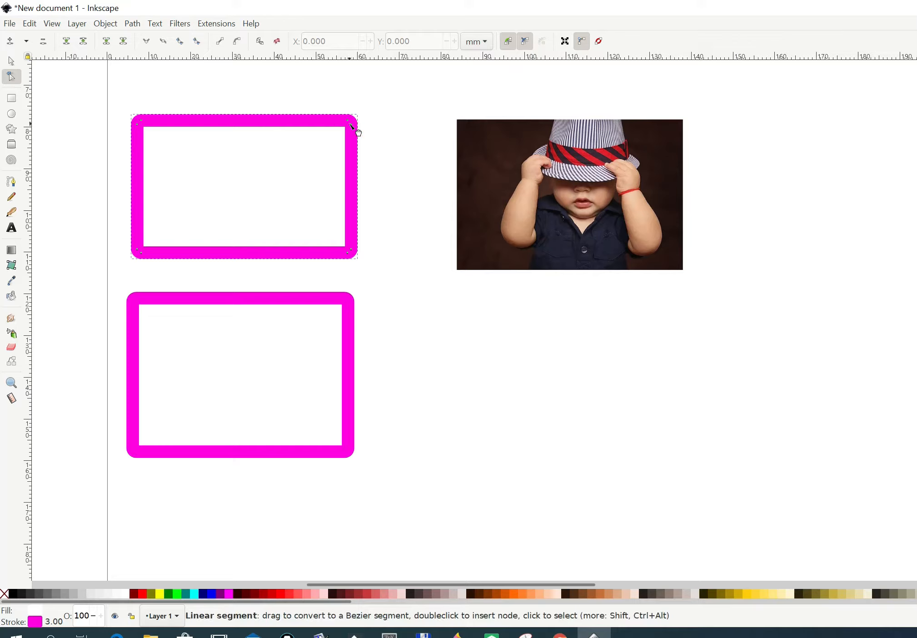
left_click_drag(346, 129, 274, 173)
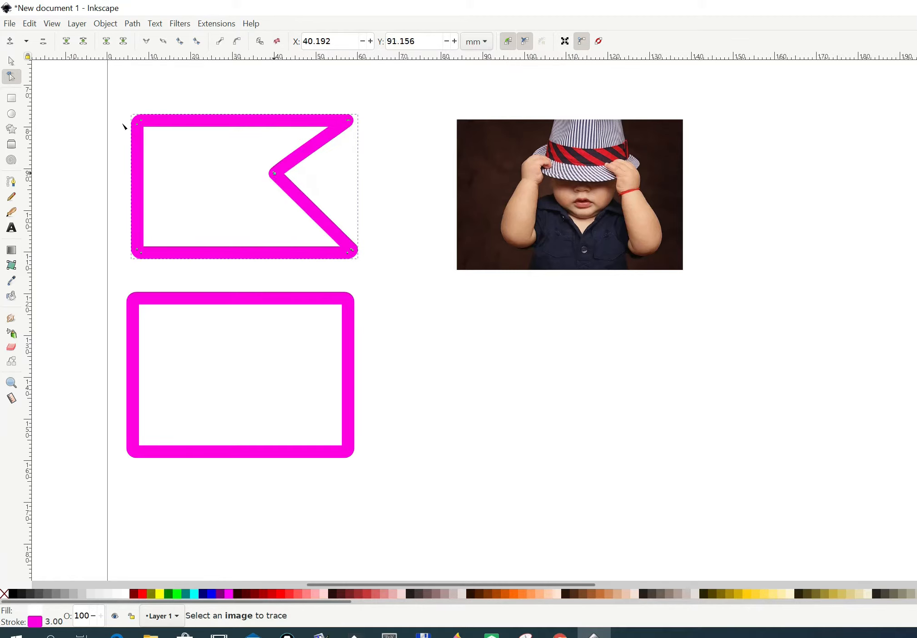
left_click_drag(143, 124, 189, 160)
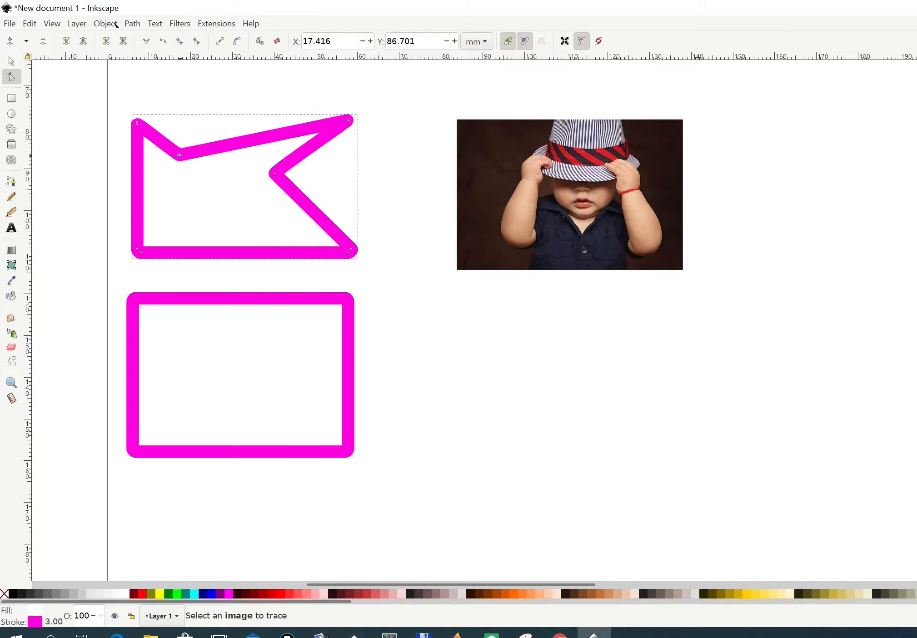
left_click(132, 23)
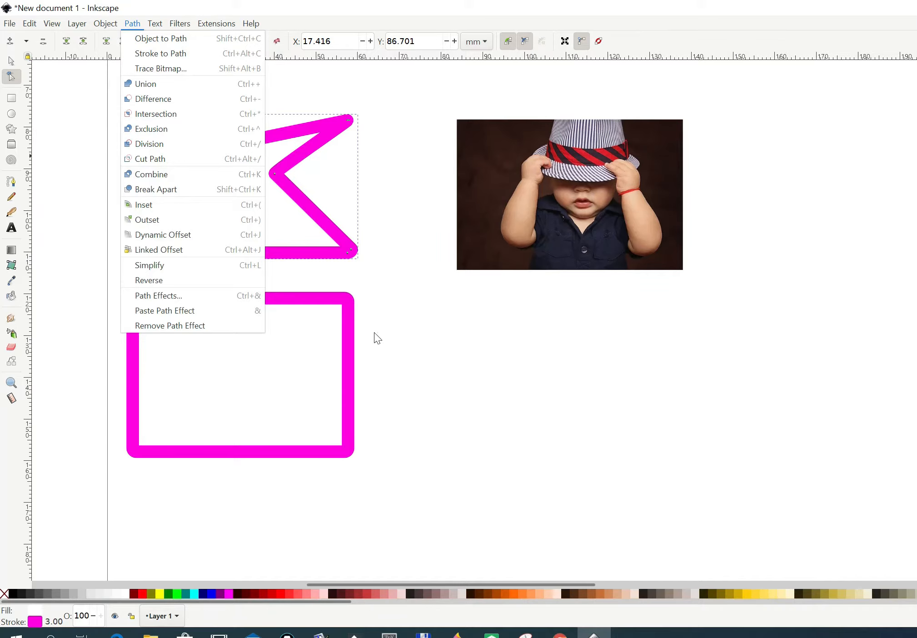
left_click(425, 391)
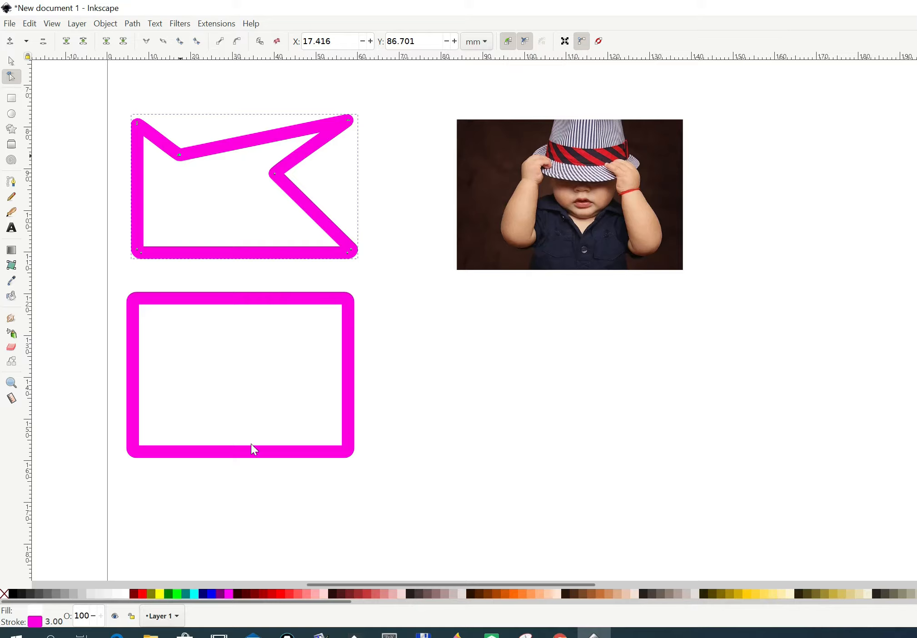
left_click(134, 23)
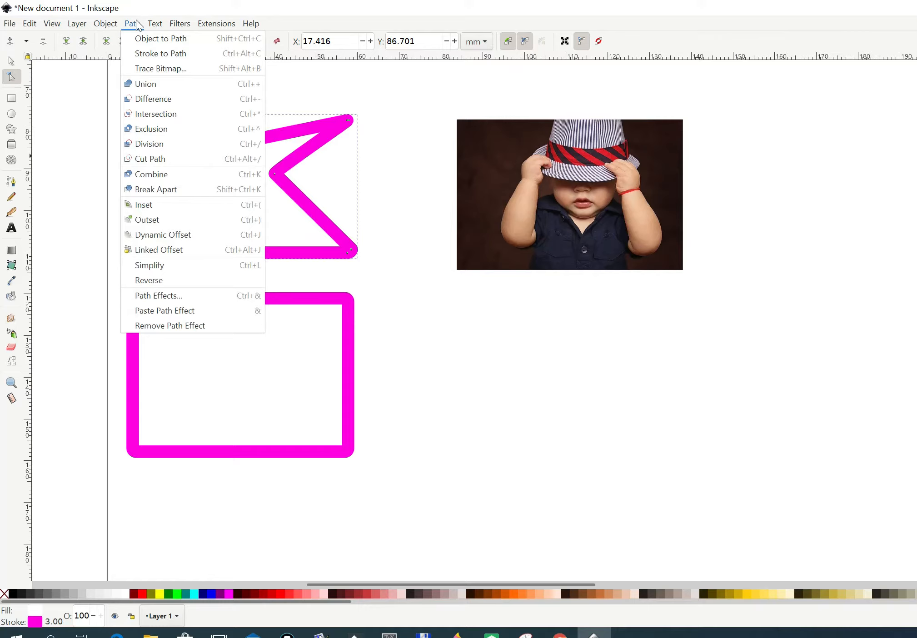
left_click(298, 220)
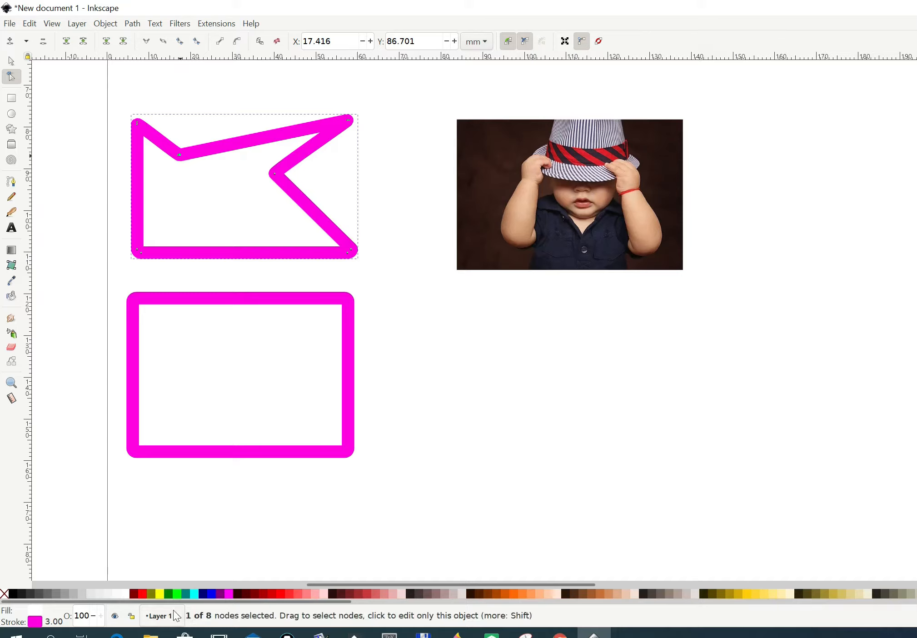
Fill the upper shape with yellow and adjust its outline, making the notch on its right side shallower.
left_click(160, 594)
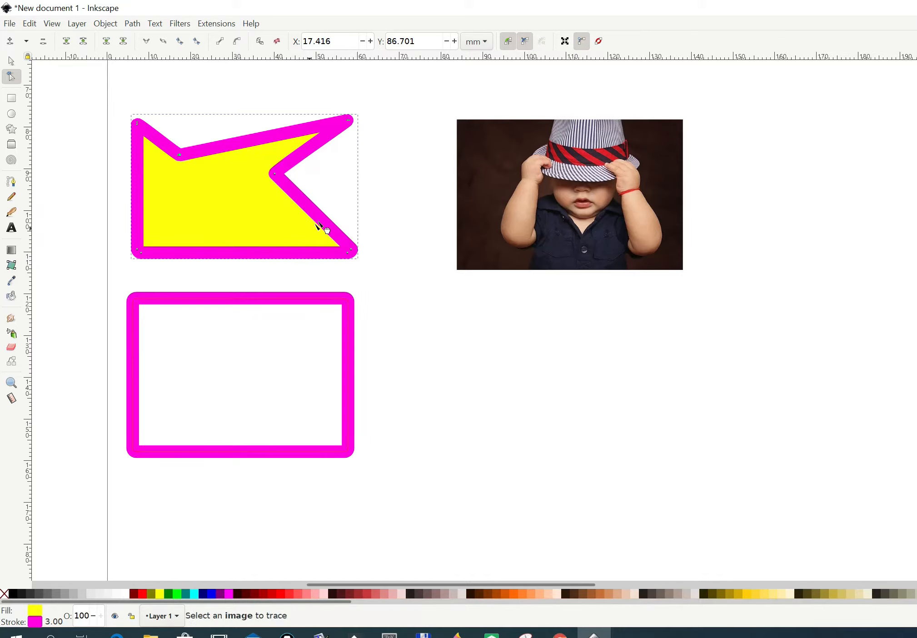
left_click_drag(275, 174, 308, 196)
mouse_move(231, 145)
left_mouse_down()
mouse_move(231, 156)
mouse_move(184, 139)
mouse_move(155, 141)
mouse_move(173, 170)
mouse_move(137, 121)
left_mouse_up()
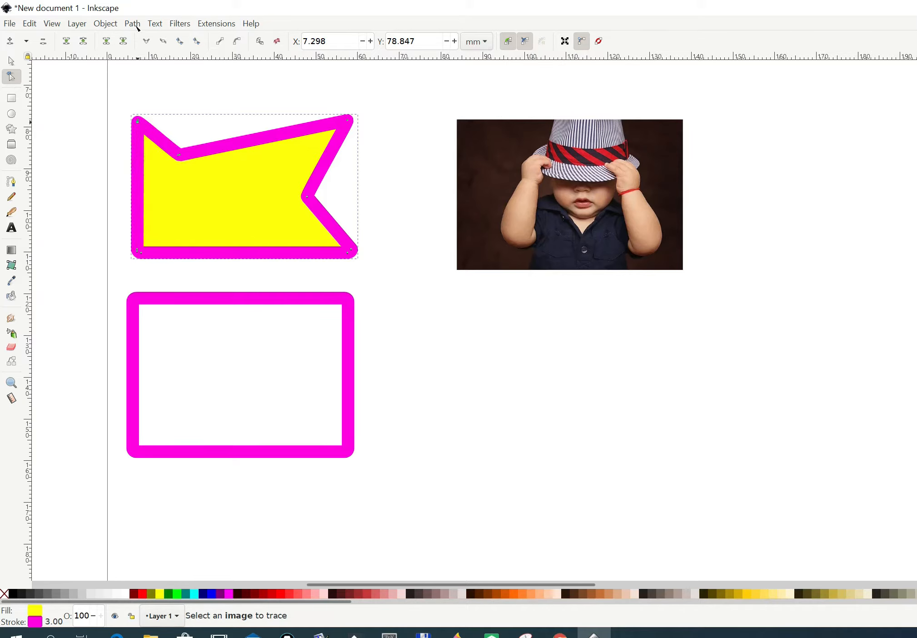
Apply Stroke to Path to the yellow shape and also to the lower magenta rectangle.
left_click(134, 25)
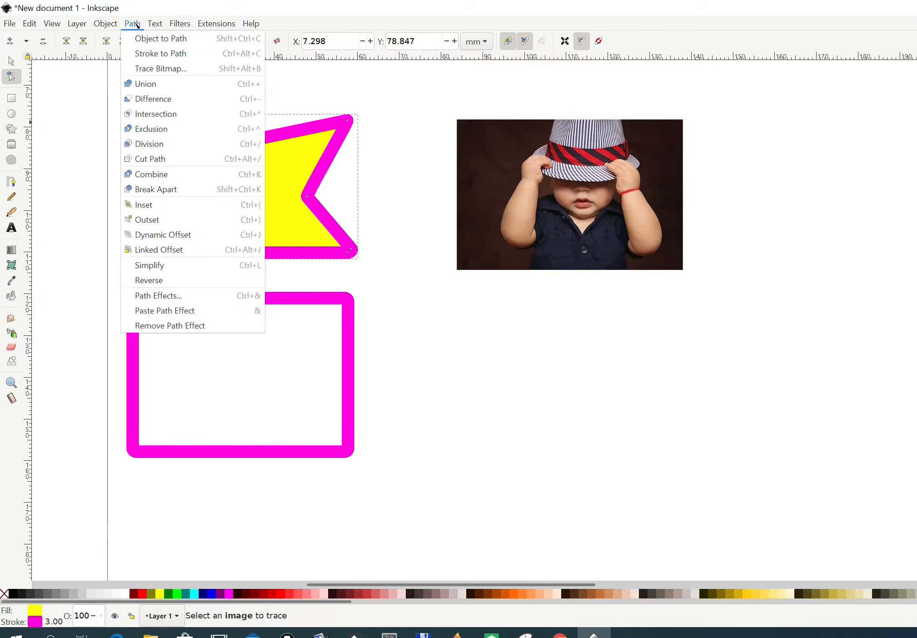
left_click(143, 53)
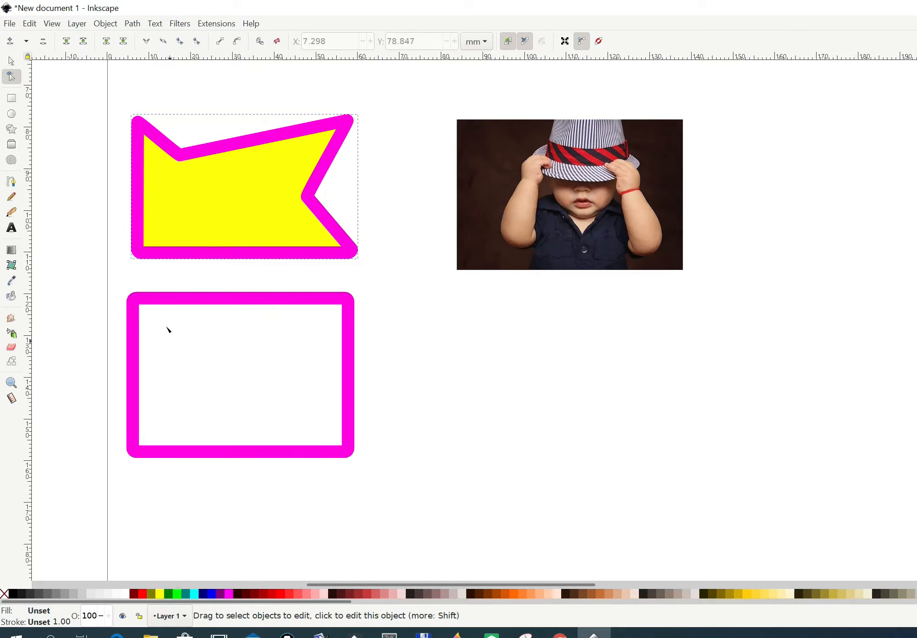
left_click(186, 344)
left_click(12, 60)
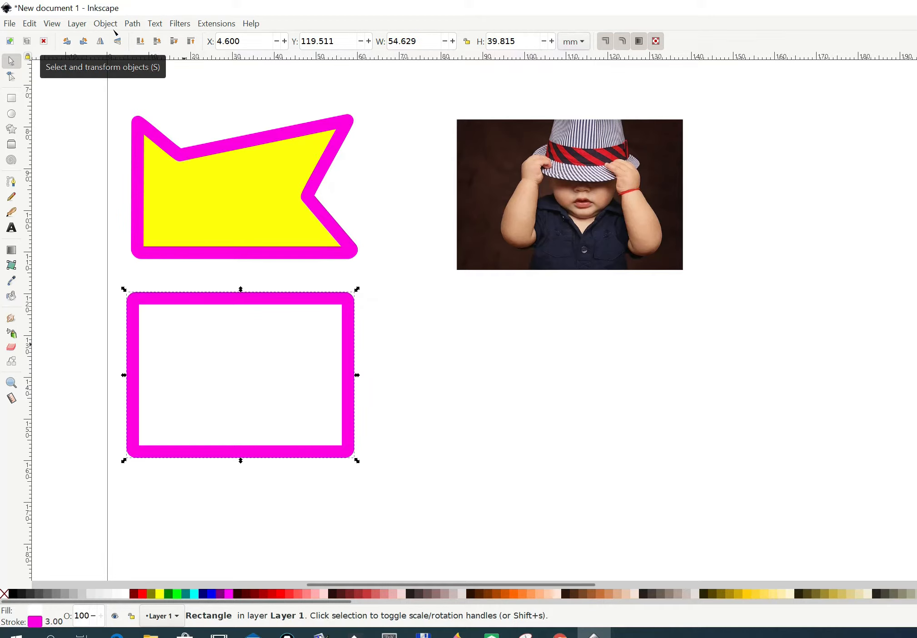
left_click(132, 23)
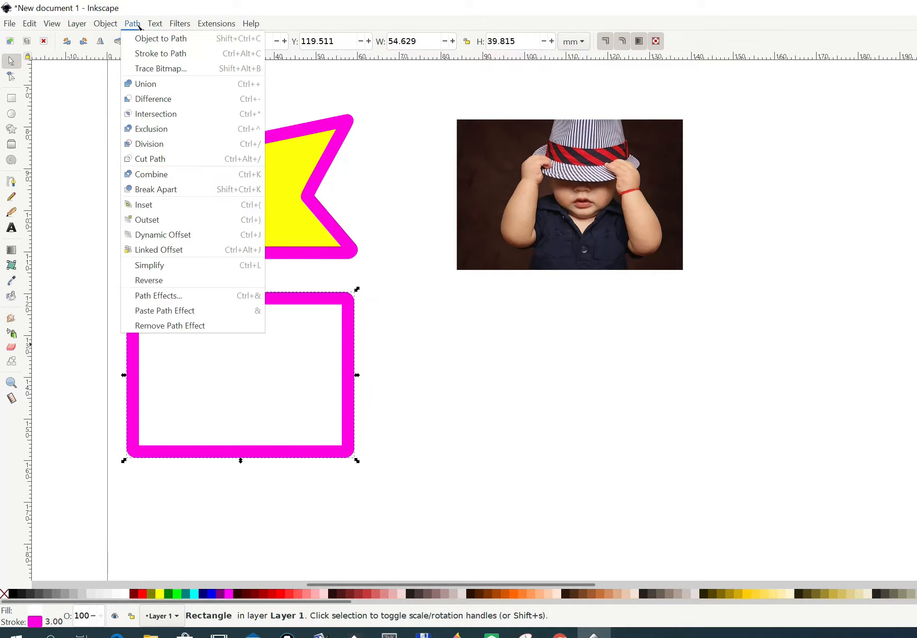
left_click(160, 54)
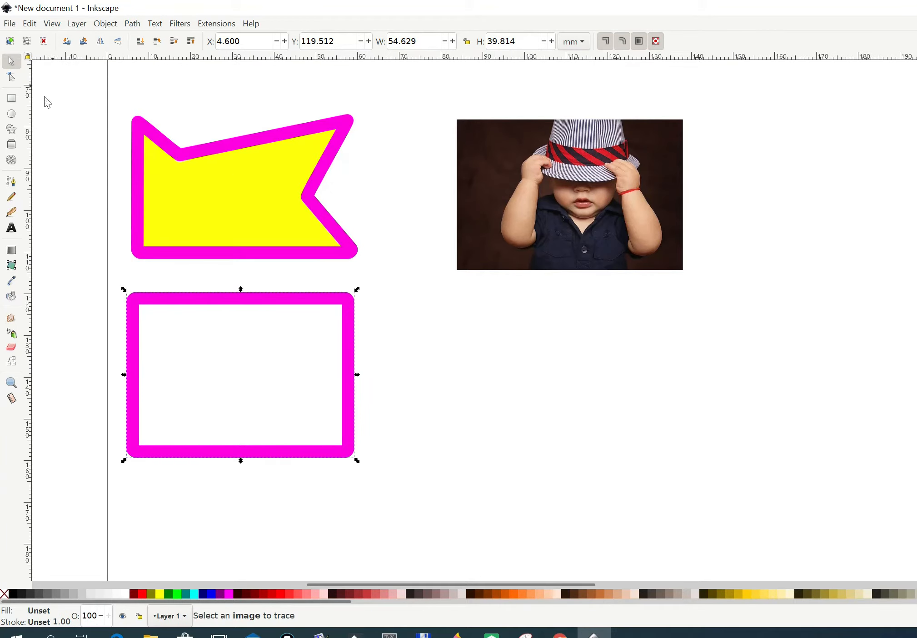
Move the inner top-left corner node of the lower magenta frame inward to about X 16.7, Y 144.1 mm.
left_click(11, 78)
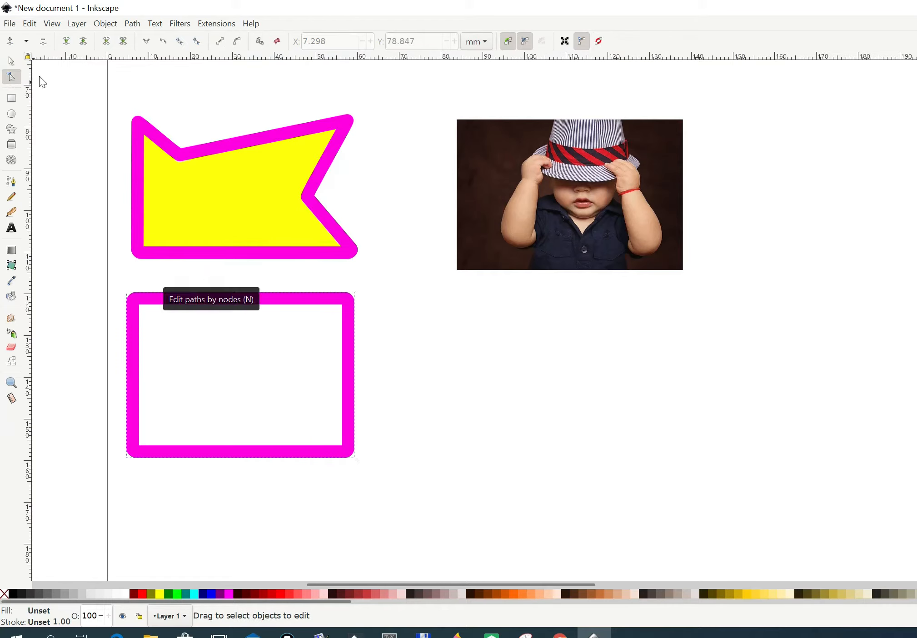
left_click(149, 311)
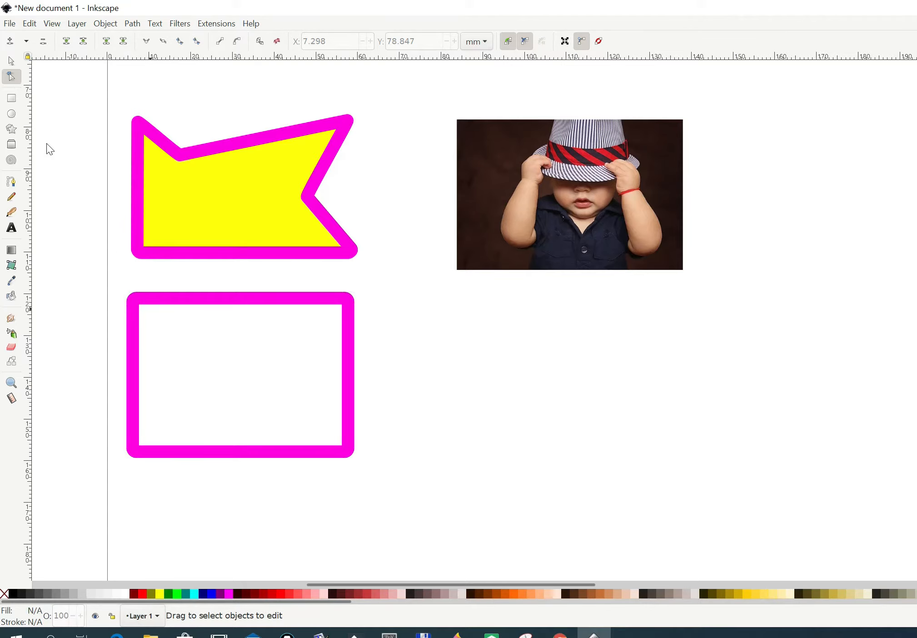
left_click(152, 308)
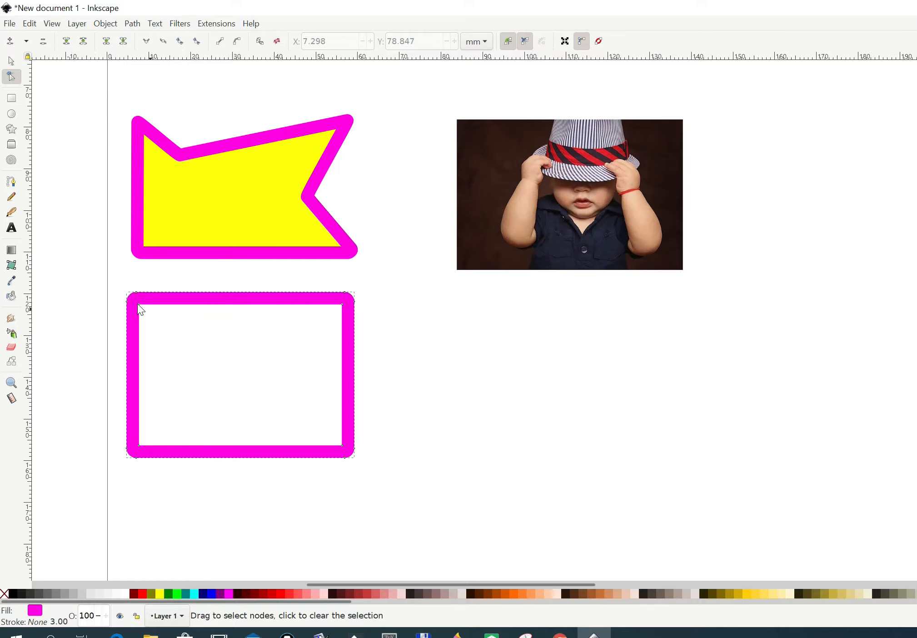
left_click(139, 305)
left_click_drag(141, 309, 177, 394)
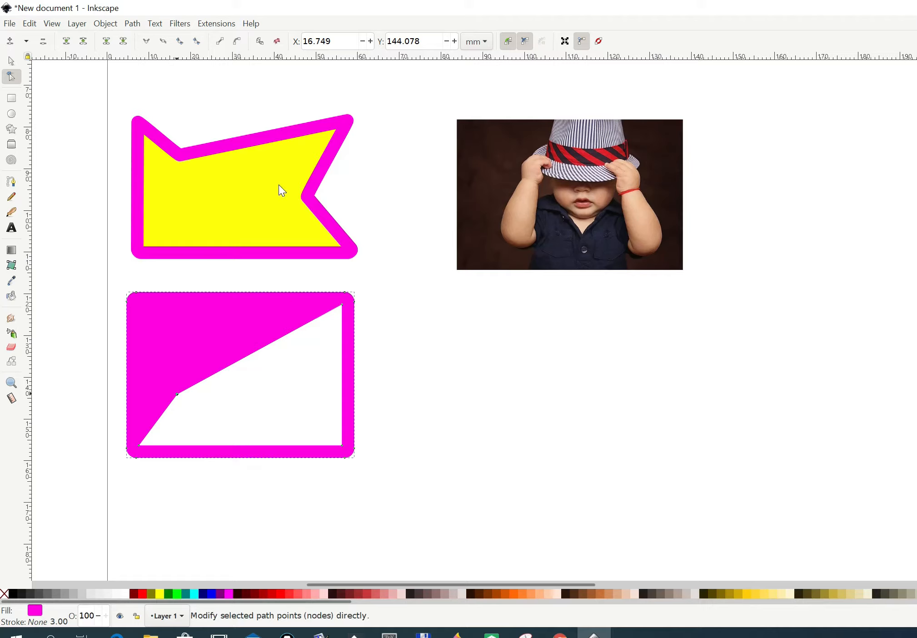
Trace the embedded photo of the child with Trace Bitmap, using a single Edge detection scan at threshold 0.650.
left_click(132, 23)
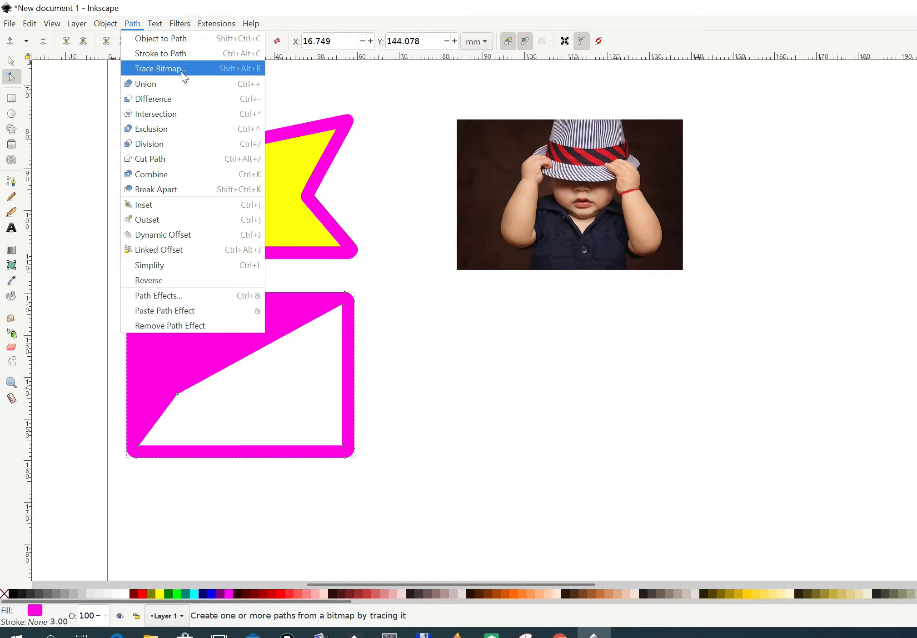
left_click(468, 334)
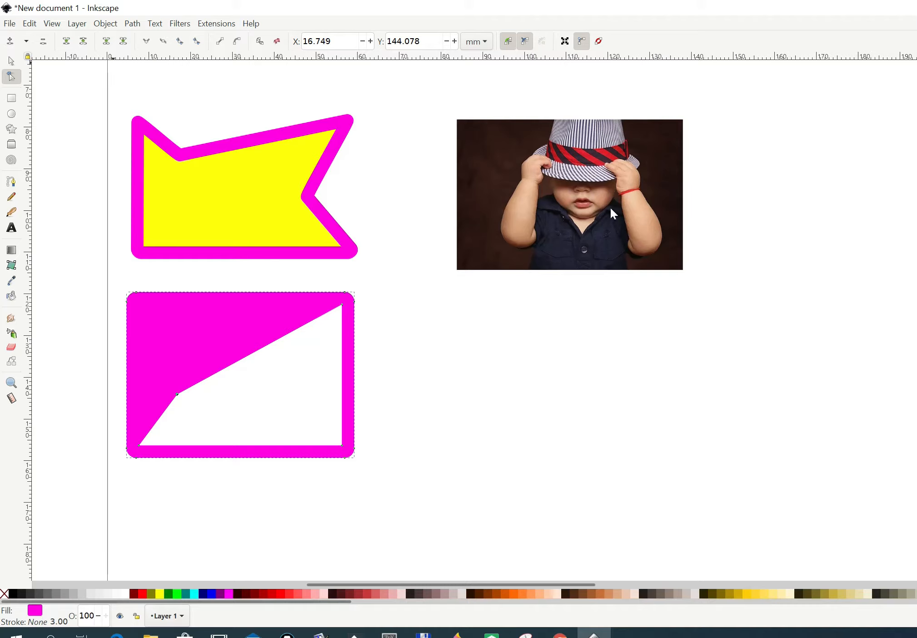
left_click(11, 61)
key("Escape")
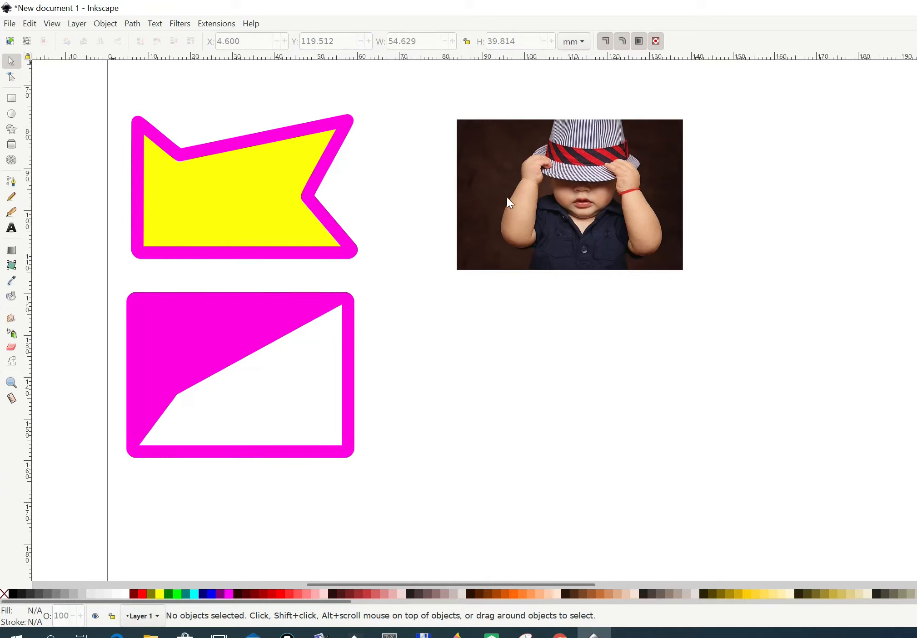
key("ctrl")
left_click(620, 226, "ctrl")
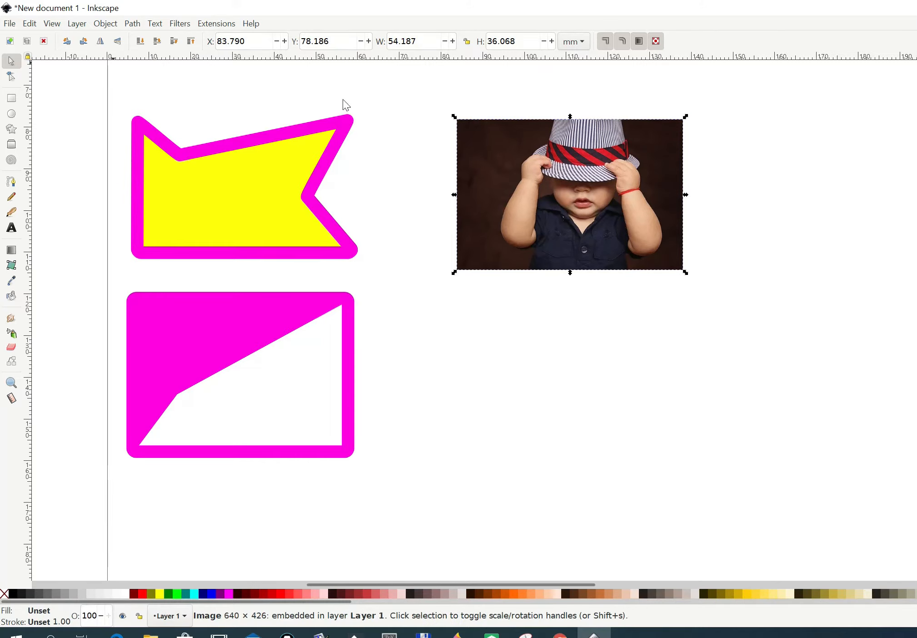
left_click(132, 23)
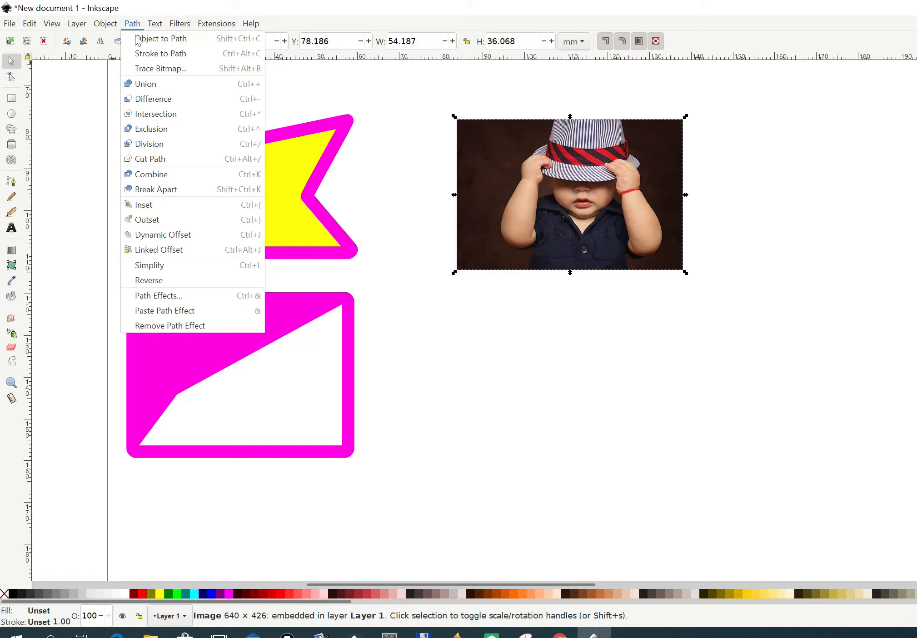
left_click(142, 68)
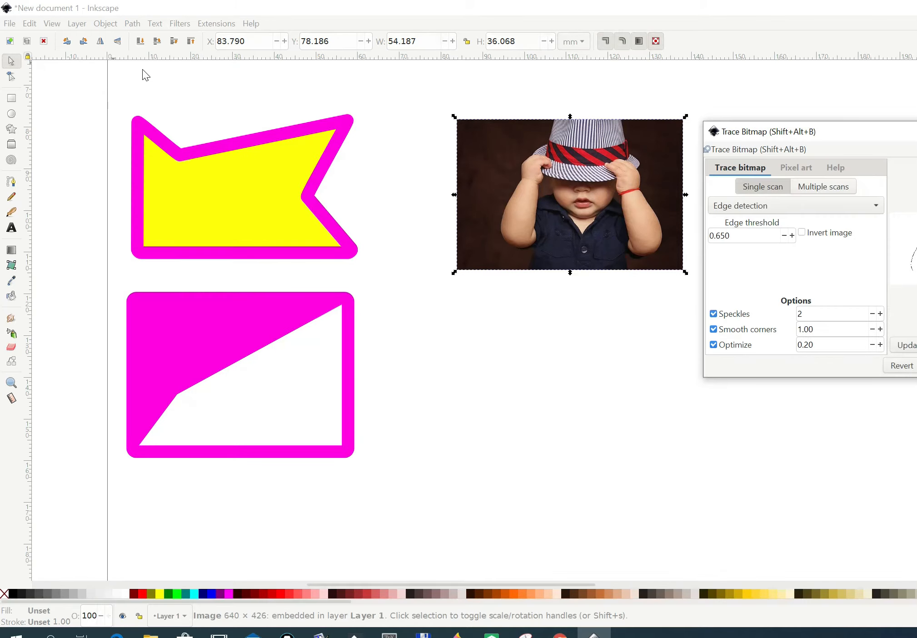
mouse_move(869, 136)
left_mouse_down()
mouse_move(633, 291)
mouse_move(542, 307)
left_mouse_up()
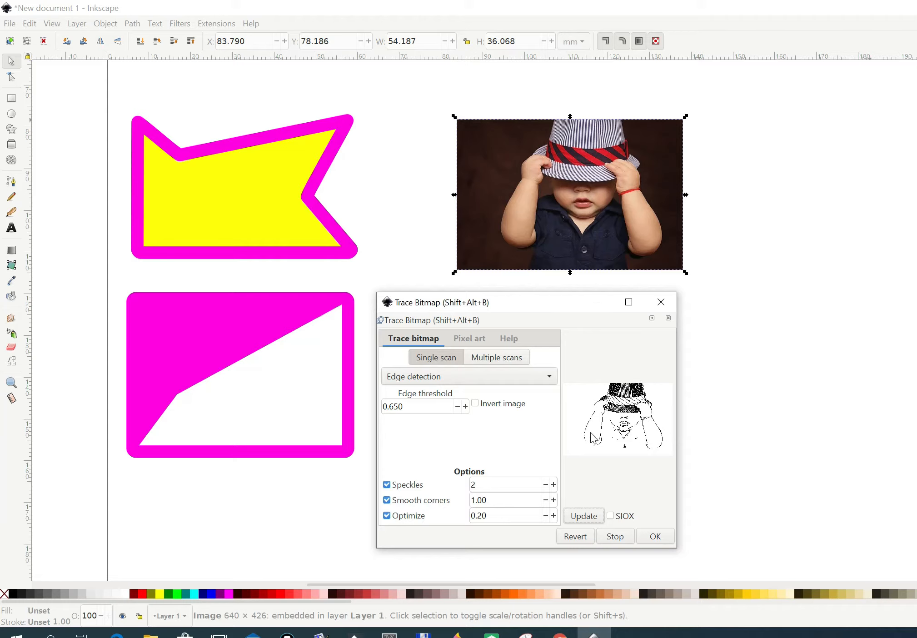
left_click(657, 539)
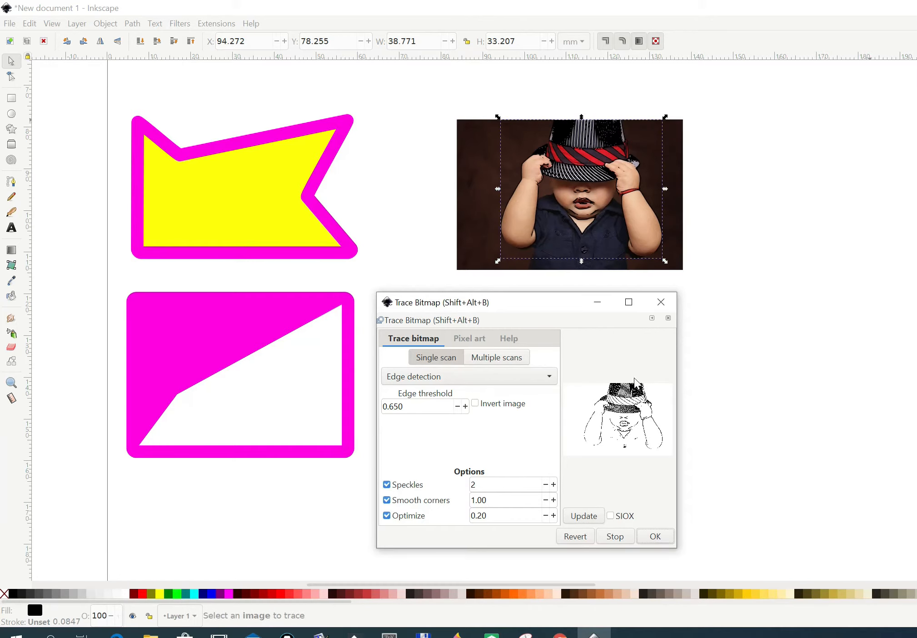
mouse_move(570, 306)
left_mouse_down()
mouse_move(757, 368)
mouse_move(810, 355)
left_mouse_up()
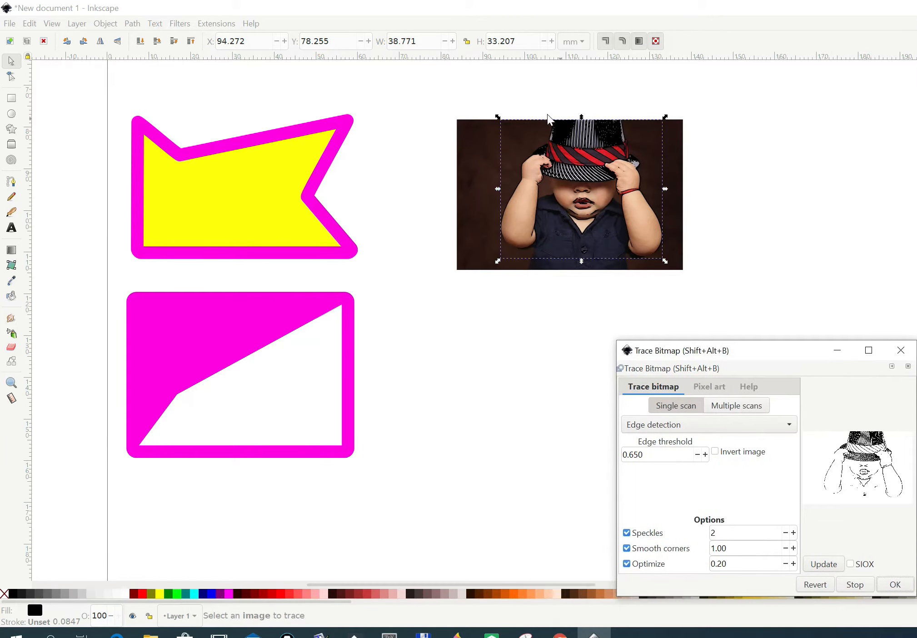
Move the traced drawing straight down below the photo, to about Y 121 mm, and close the Trace Bitmap dialog.
left_click_drag(550, 170, 523, 302)
mouse_move(591, 193)
left_mouse_down()
mouse_move(649, 193)
mouse_move(546, 364)
mouse_move(485, 384)
mouse_move(471, 376)
mouse_move(556, 358)
left_mouse_up()
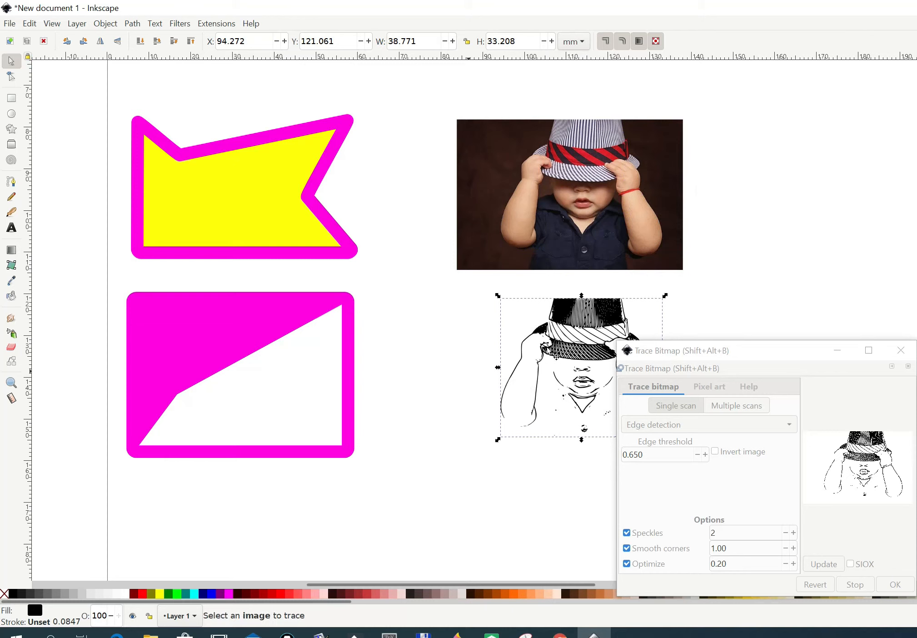
left_click(499, 340)
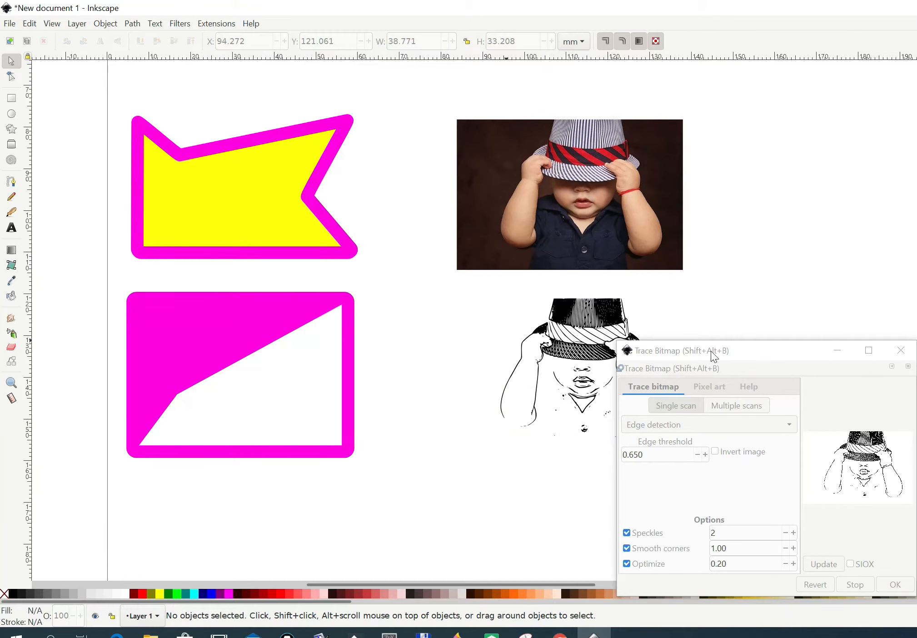
left_click_drag(760, 354, 829, 369)
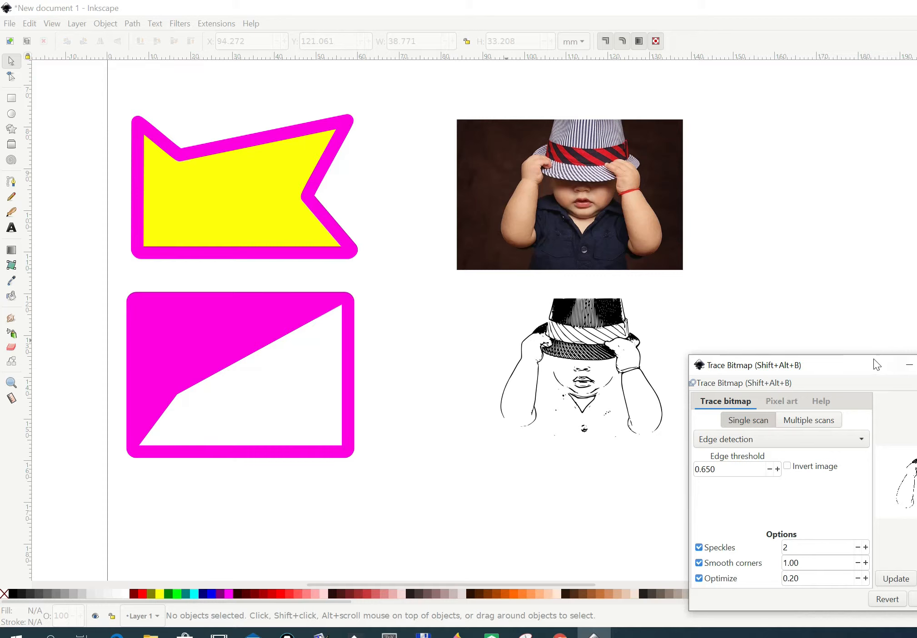
mouse_move(861, 367)
left_mouse_down()
mouse_move(523, 419)
mouse_move(514, 329)
mouse_move(512, 336)
left_mouse_up()
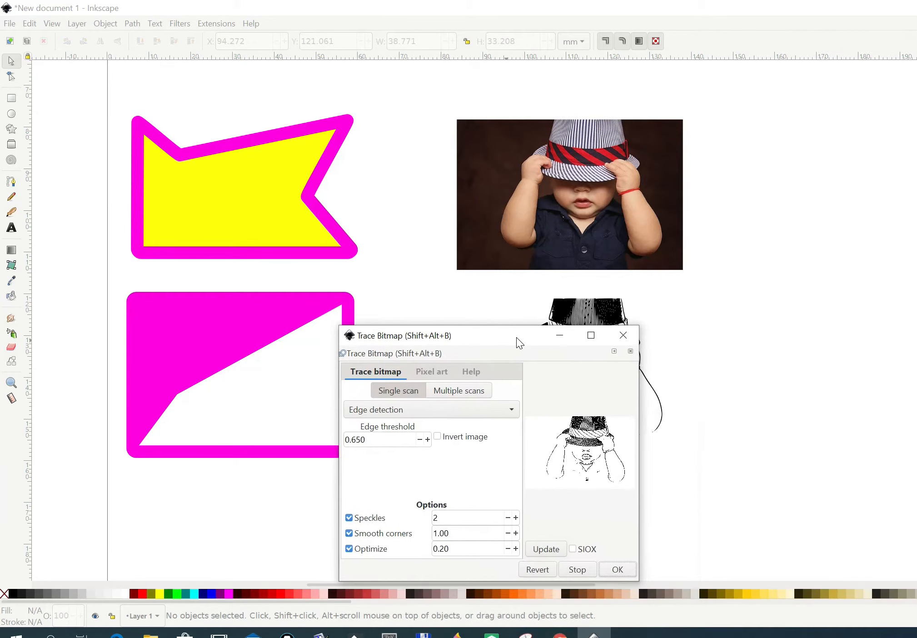
left_click(629, 337)
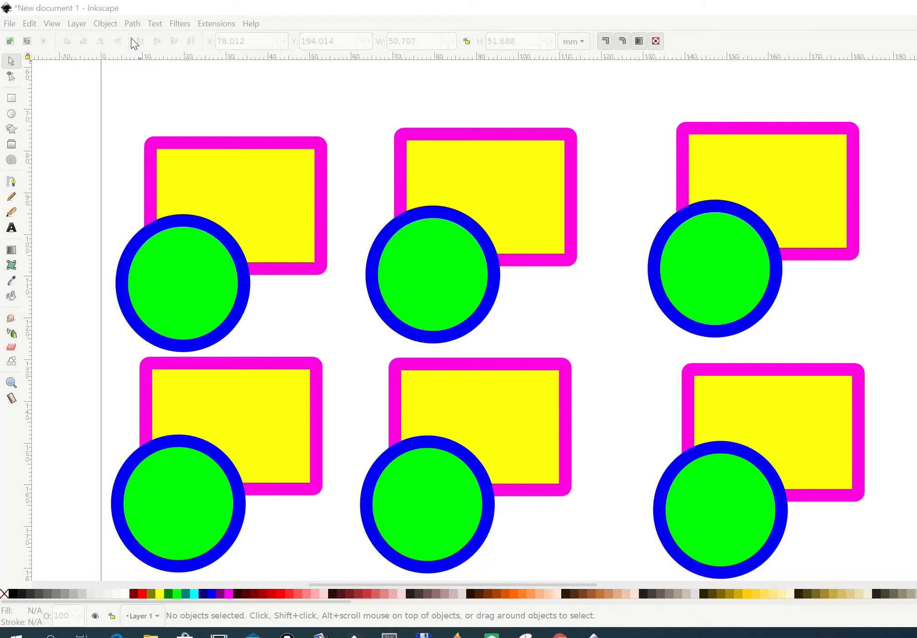
left_click(131, 25)
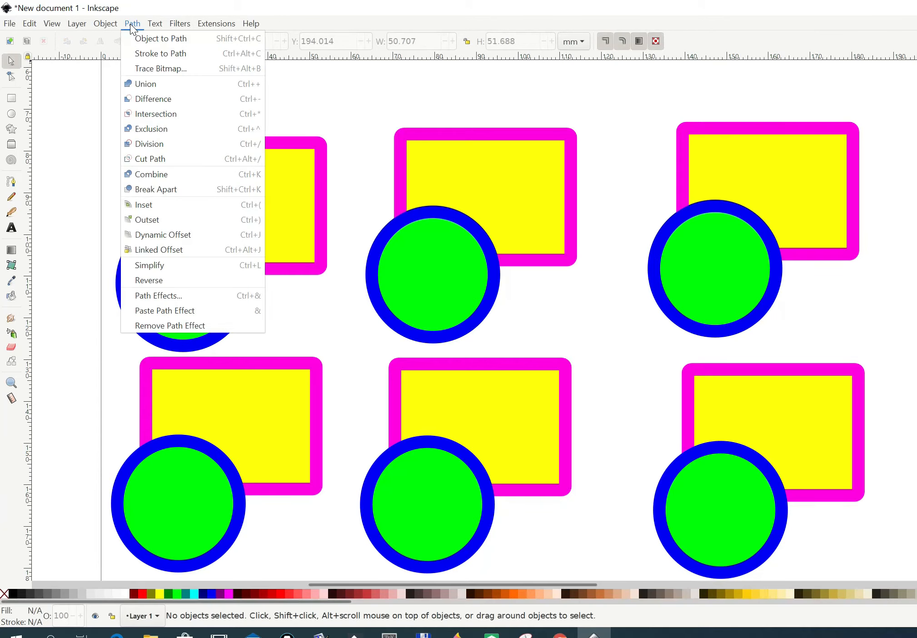
left_click(142, 85)
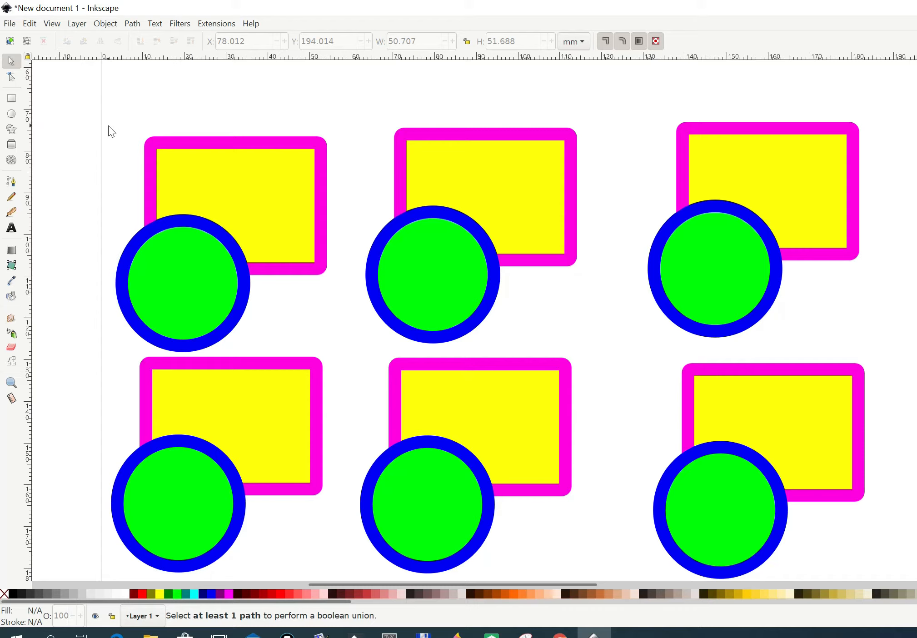
left_click(121, 175)
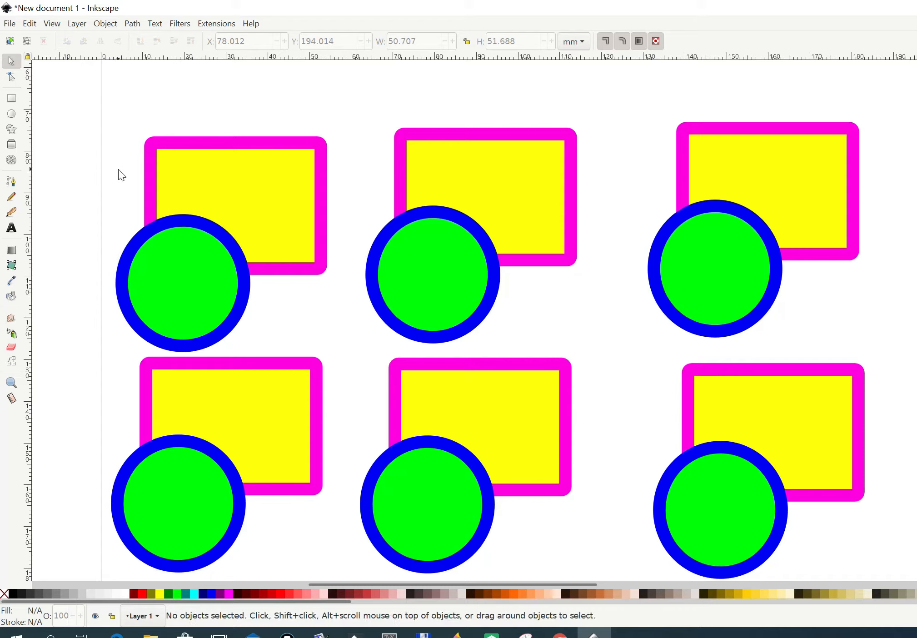
Merge the circle and rectangle of the first pair in the upper row with a Union.
left_click(218, 288, "shift")
left_click(284, 222, "shift")
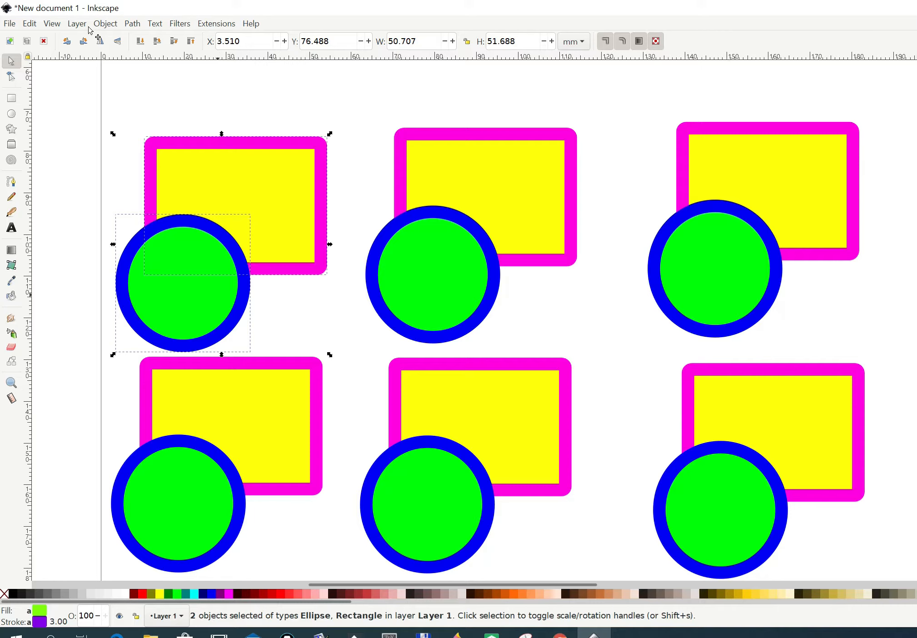
left_click(130, 24)
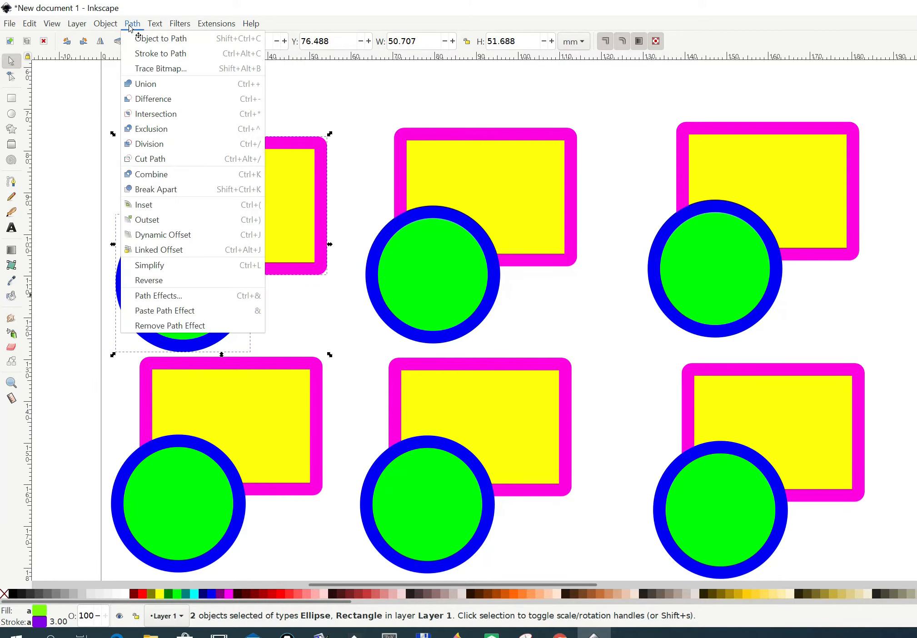
left_click(142, 85)
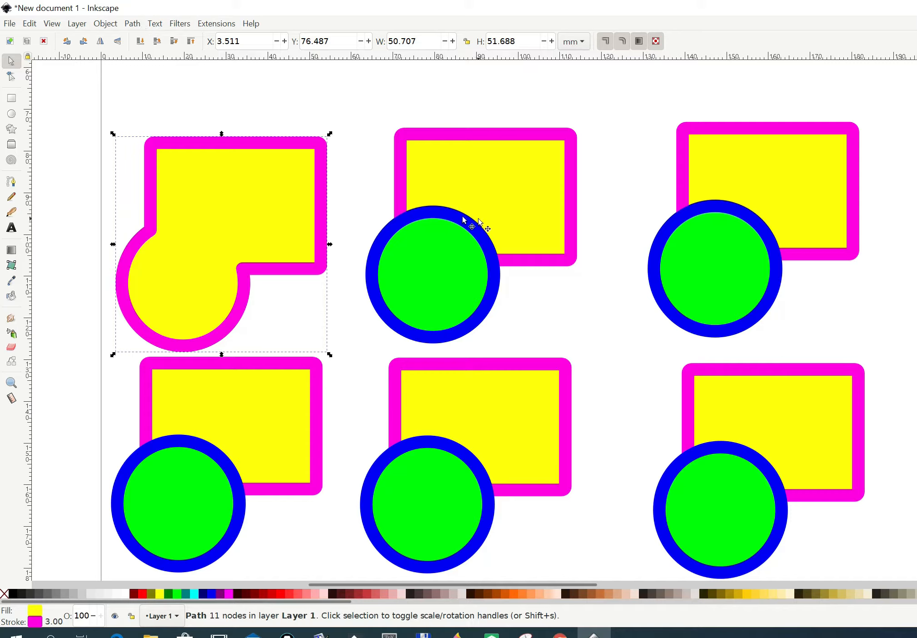
left_click(139, 25)
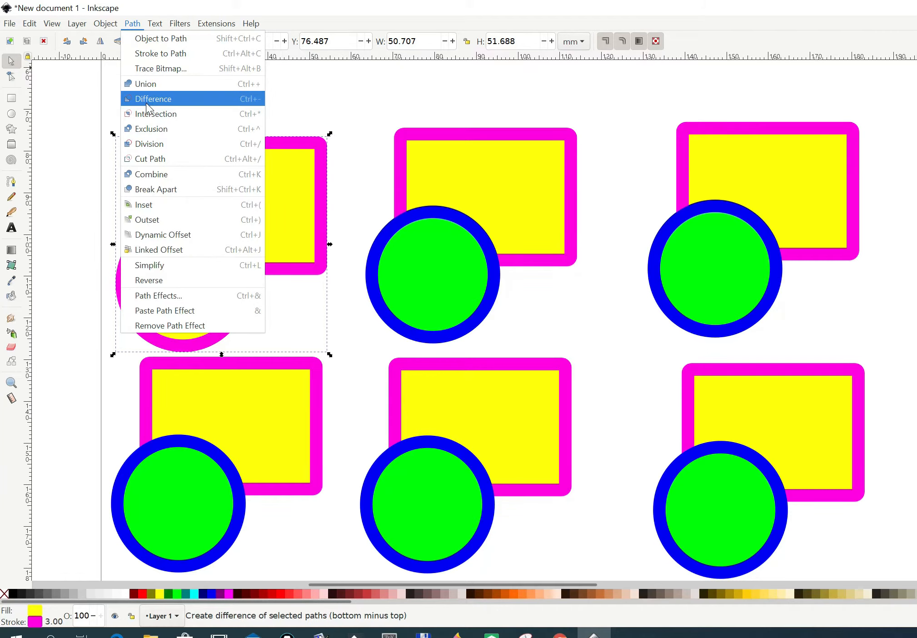
left_click(374, 165)
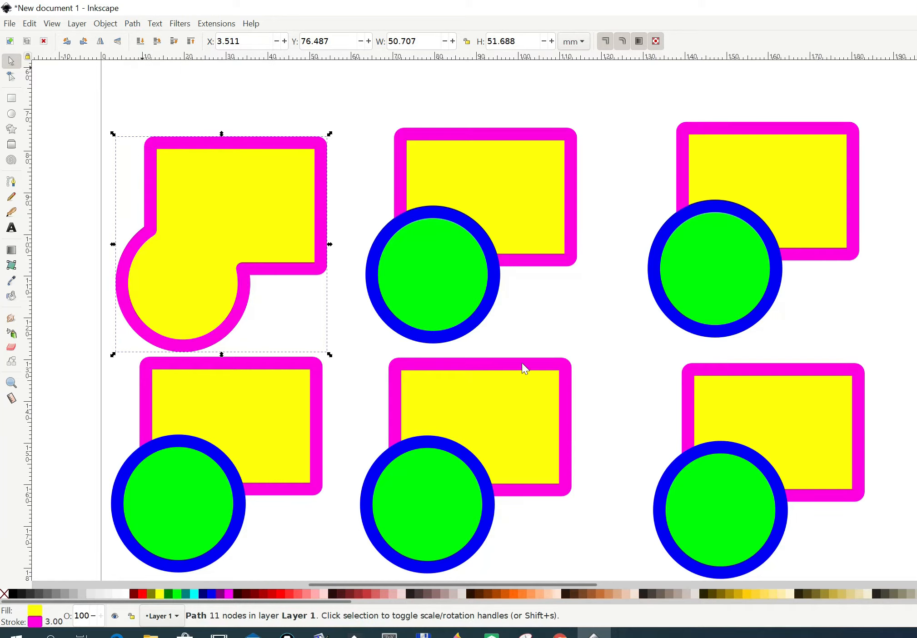
left_click(455, 290, "shift")
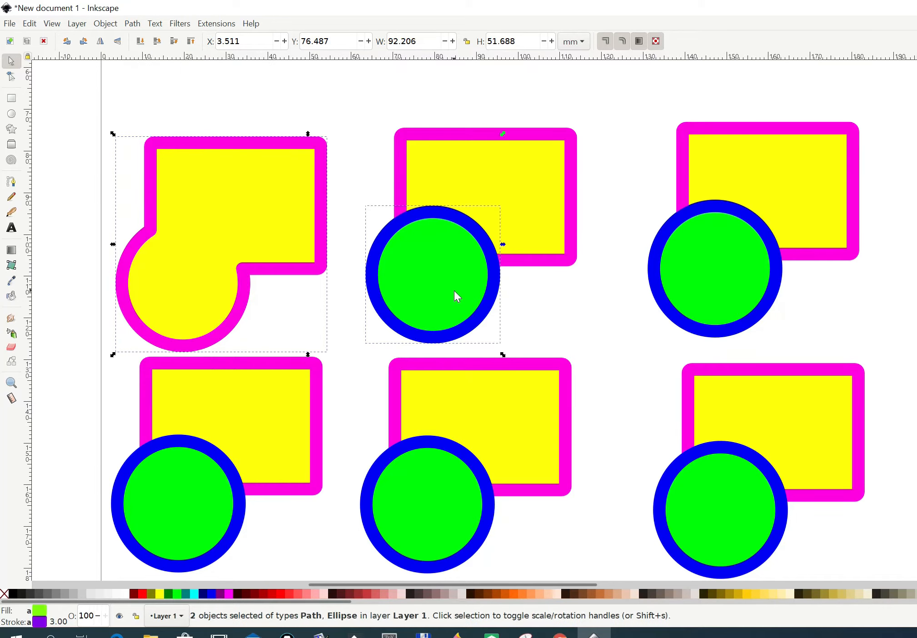
left_click(468, 176, "shift")
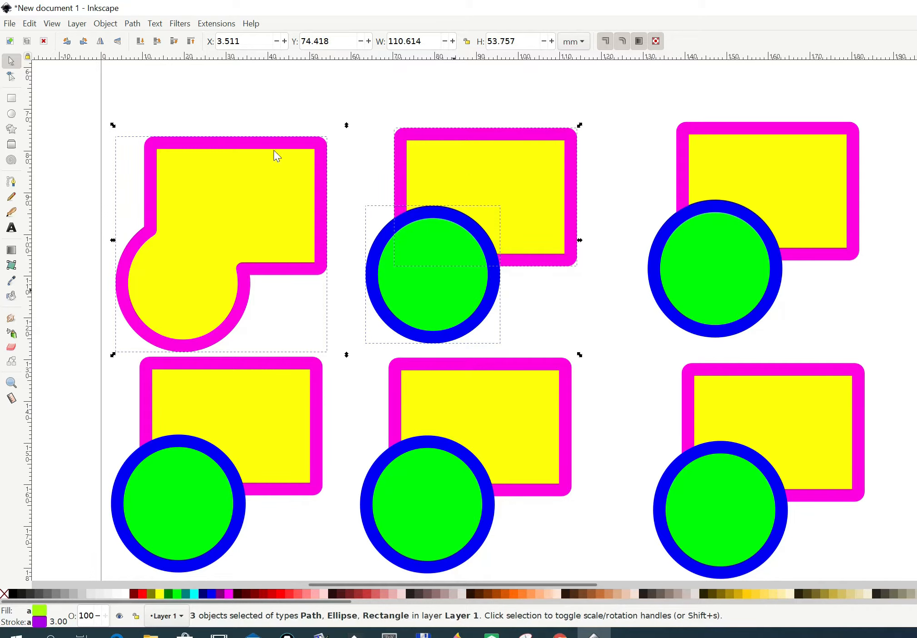
left_click(368, 170)
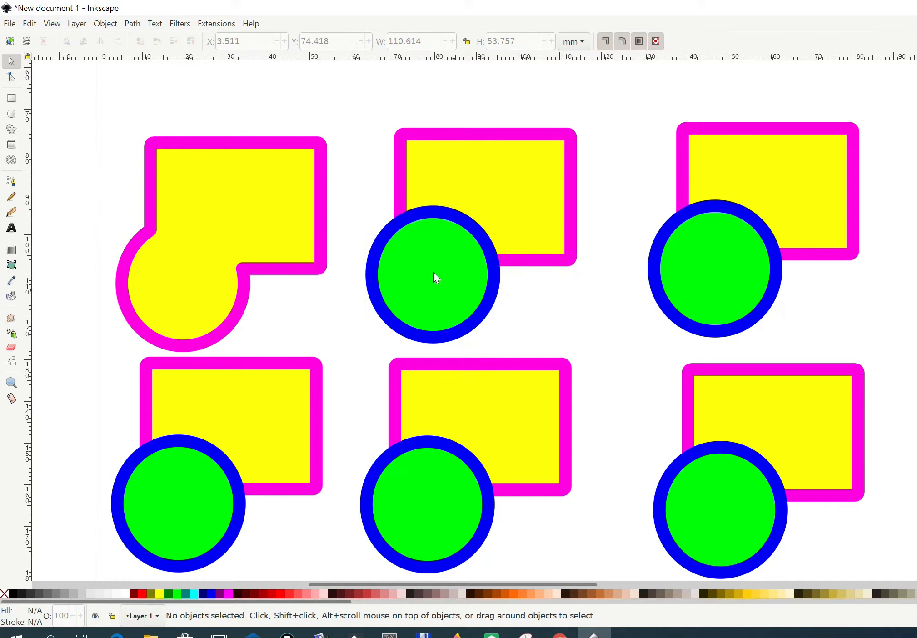
Cut the circle out of the rectangle in the middle pair of the upper row with Difference.
left_click(447, 277, "shift")
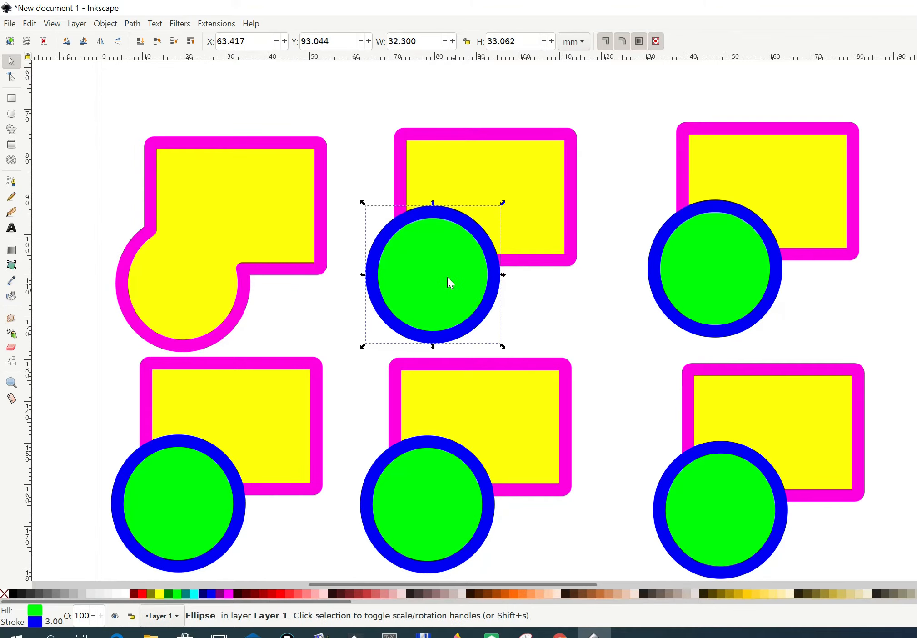
left_click(501, 181, "shift")
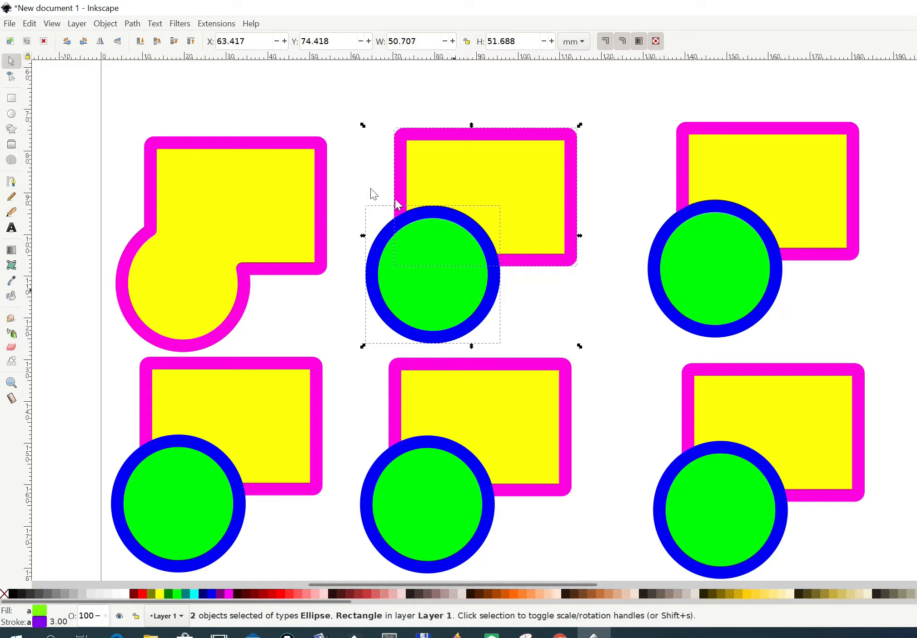
left_click(136, 24)
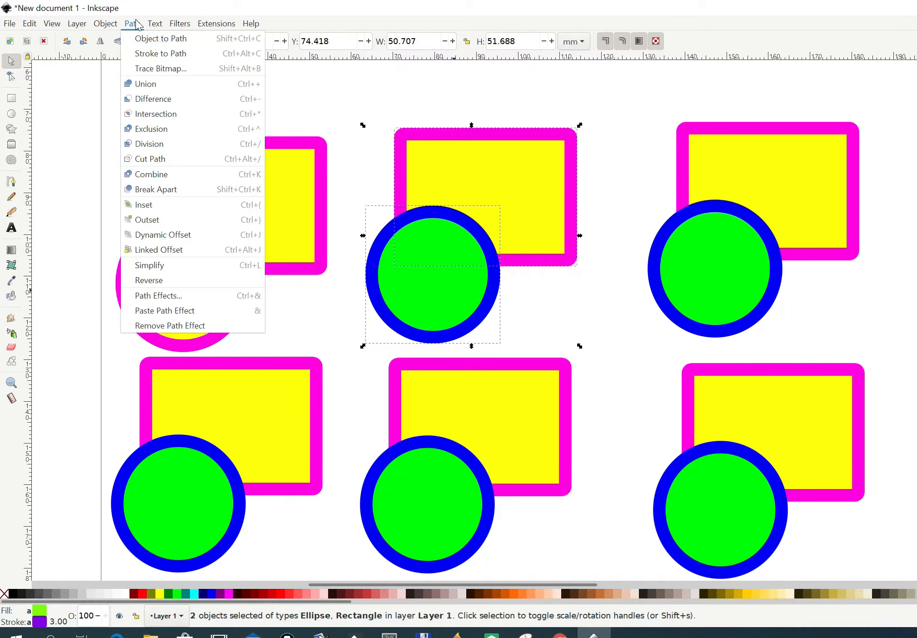
left_click(151, 99)
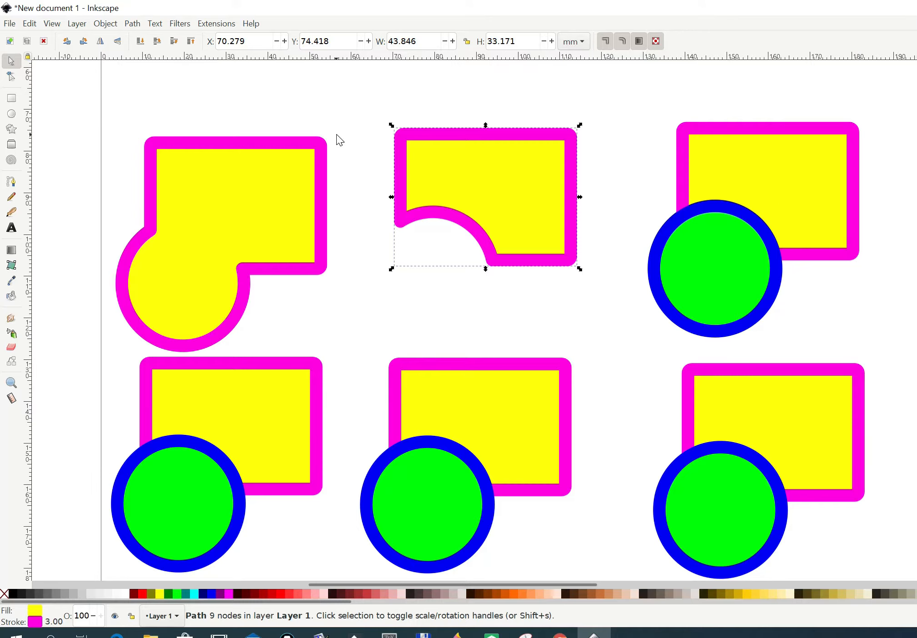
left_click(450, 317)
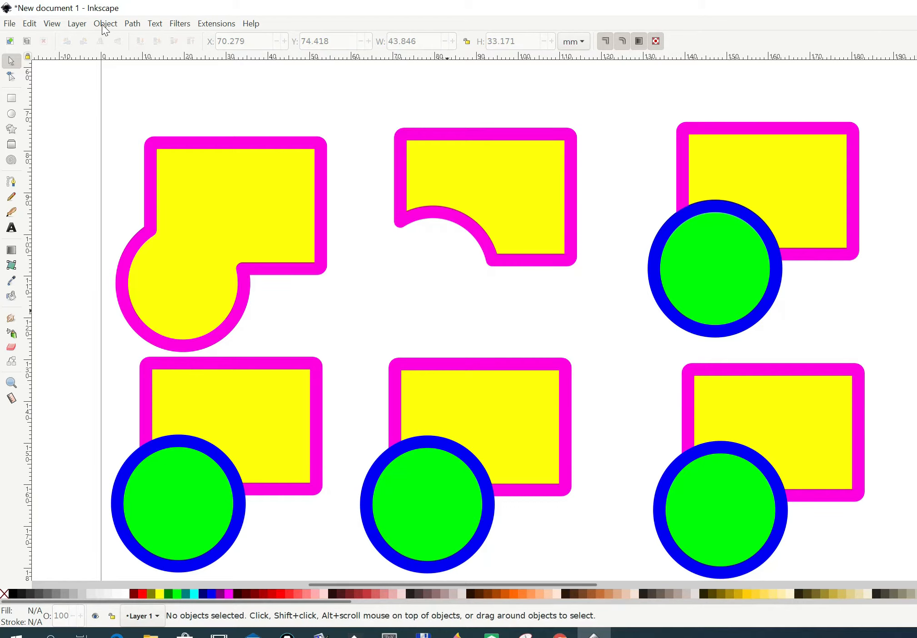
Reduce the last rectangle and circle pair of the upper row to their overlapping area with Intersection.
left_click(133, 23)
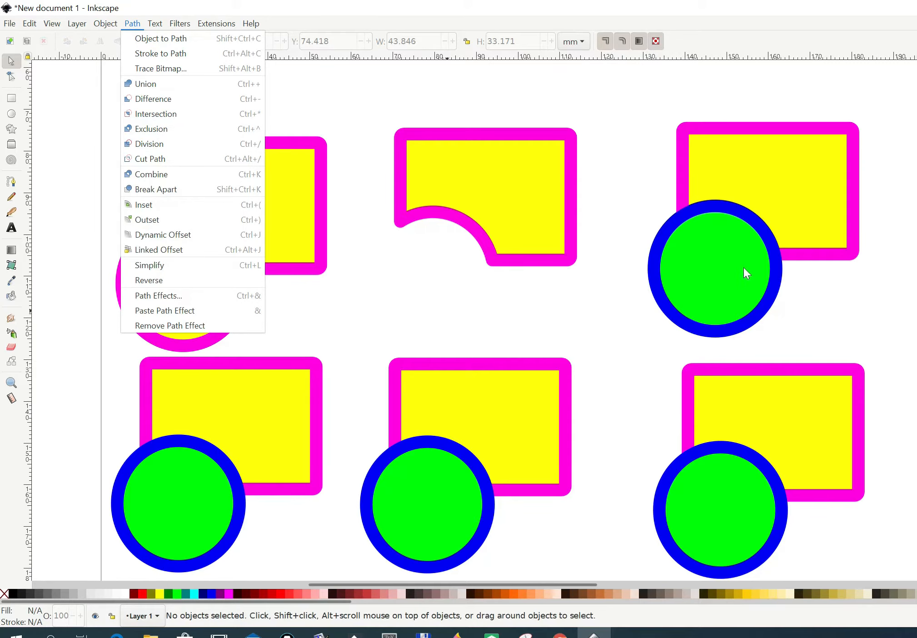
left_click(634, 183)
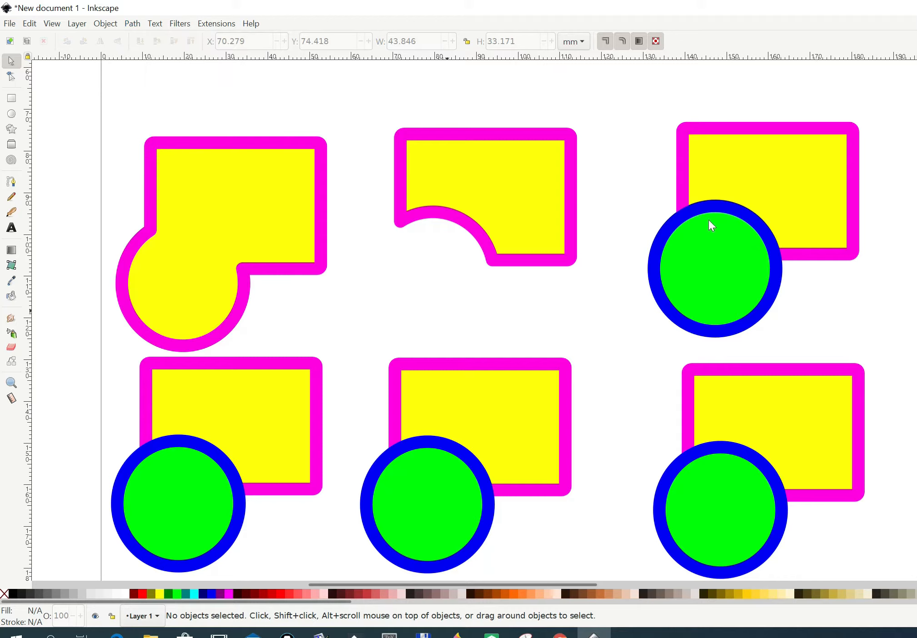
key("shift")
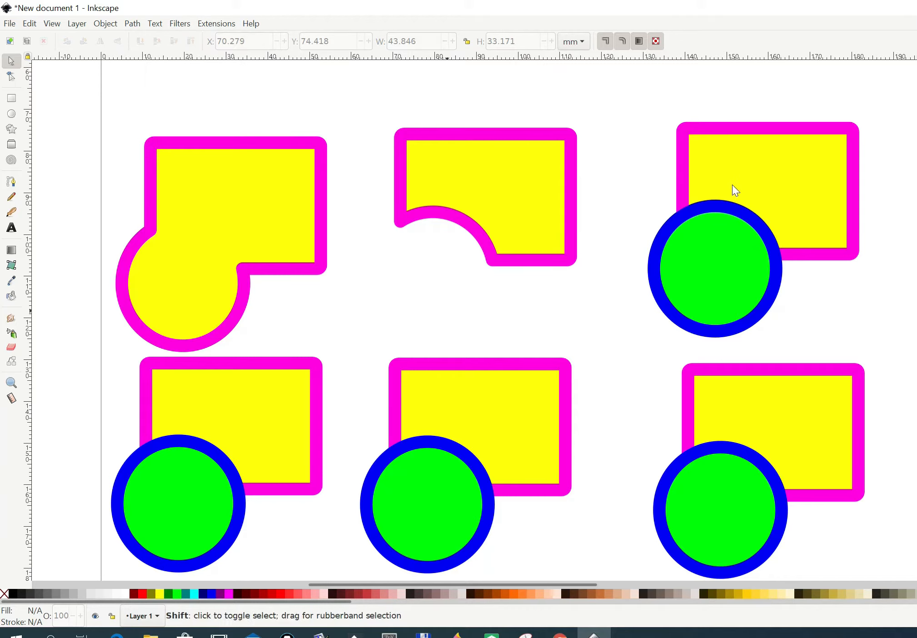
left_click(732, 185, "shift")
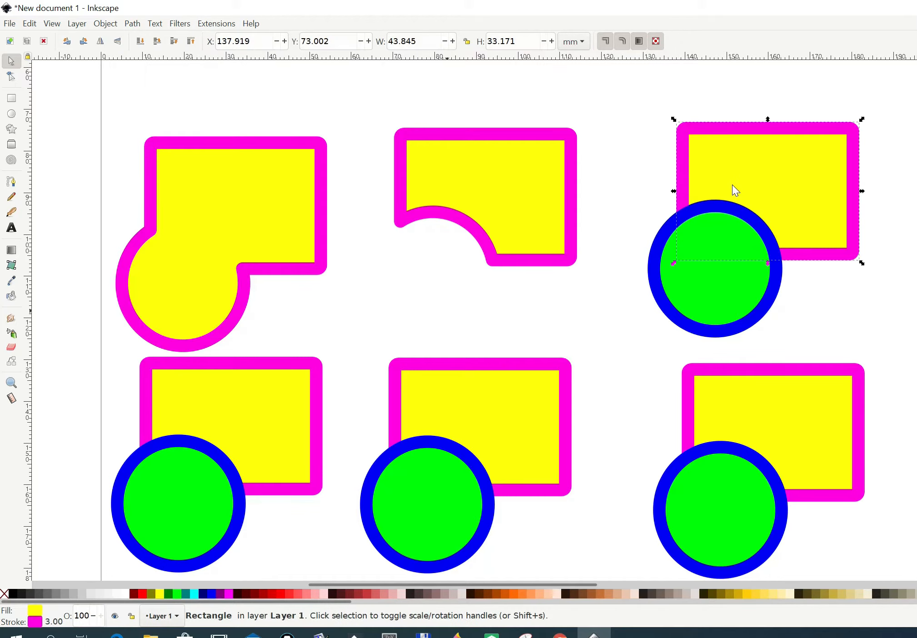
left_click(732, 287, "shift")
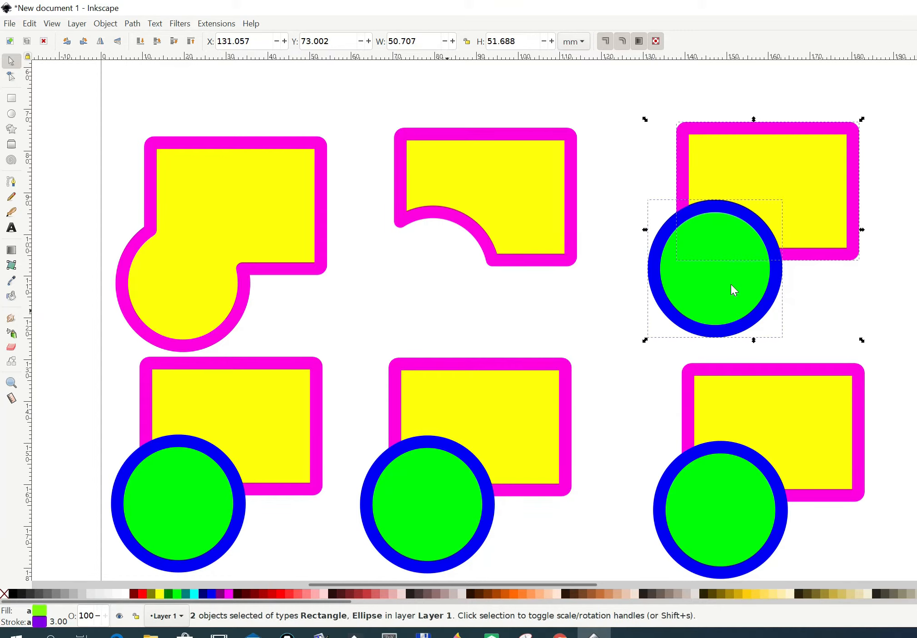
left_click(133, 24)
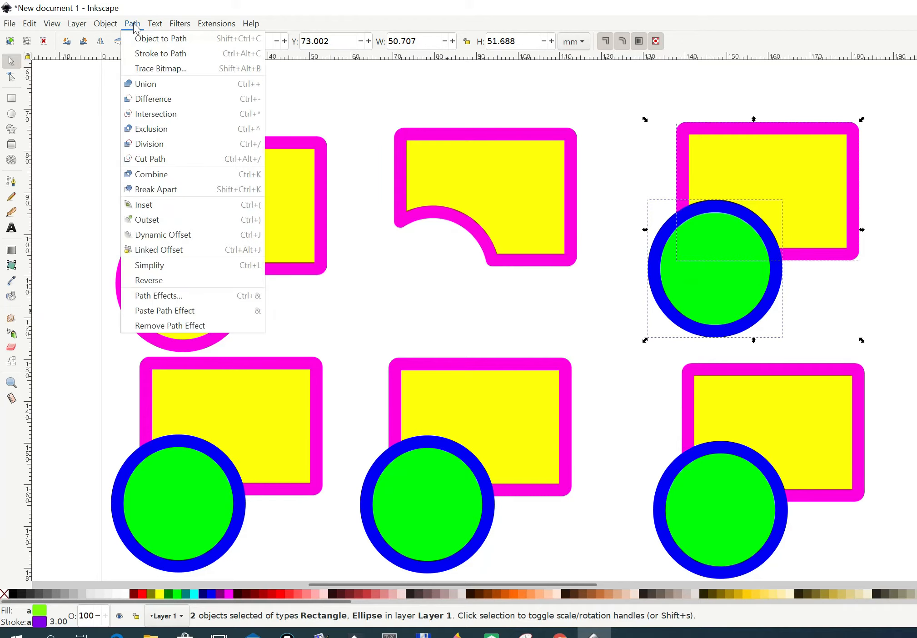
left_click(136, 114)
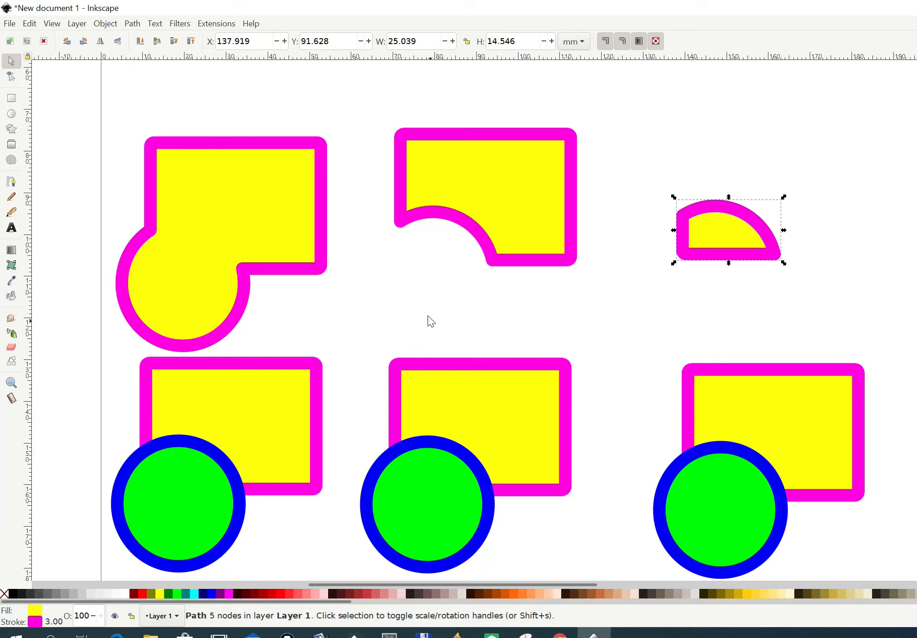
scroll(403, 311, "down", 1)
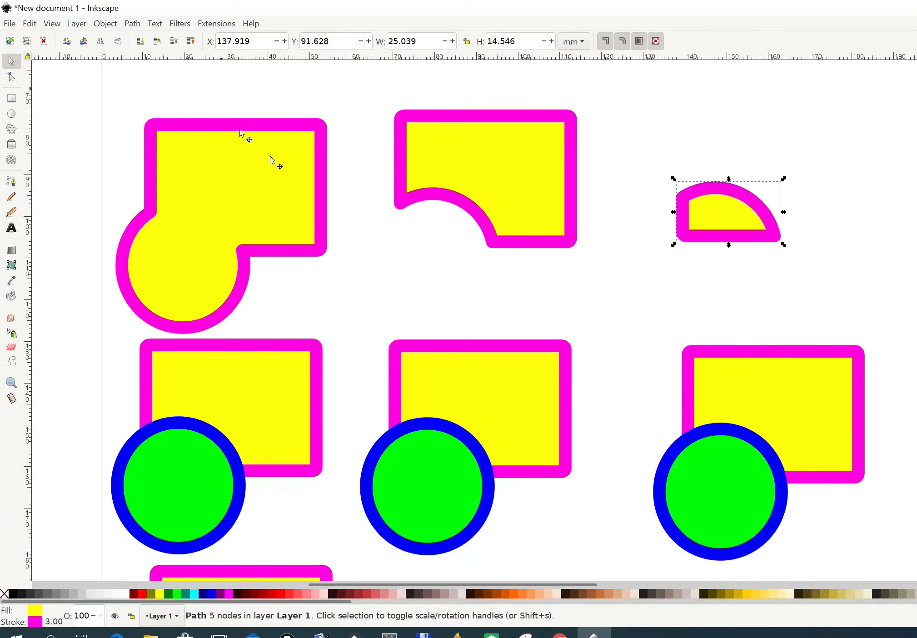
left_click(136, 25)
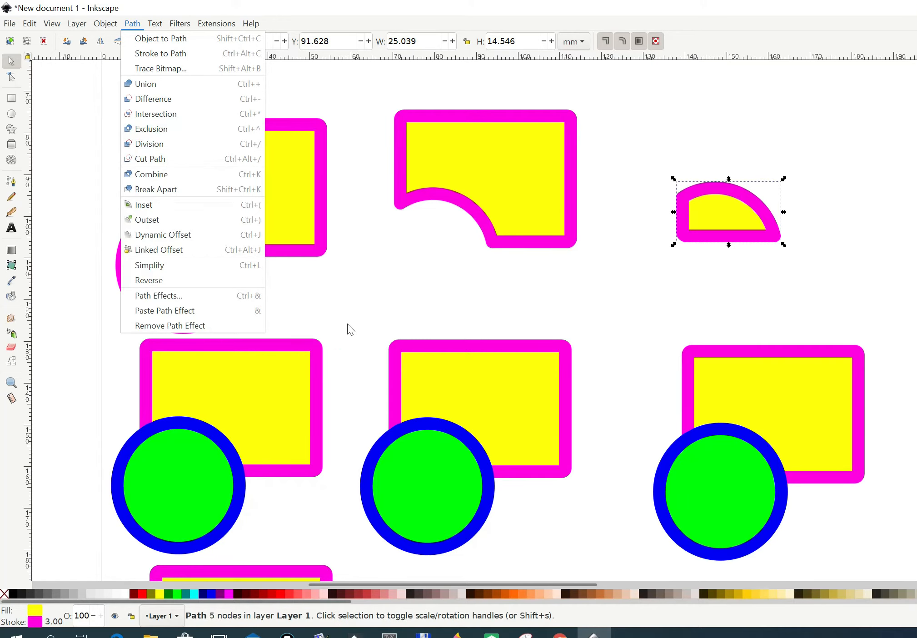
left_click(342, 309)
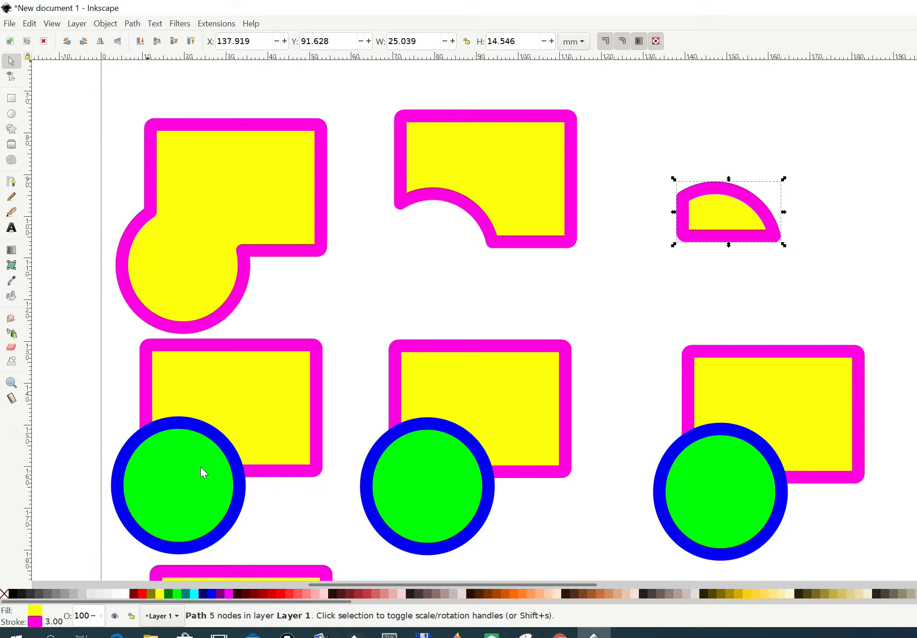
key("shift")
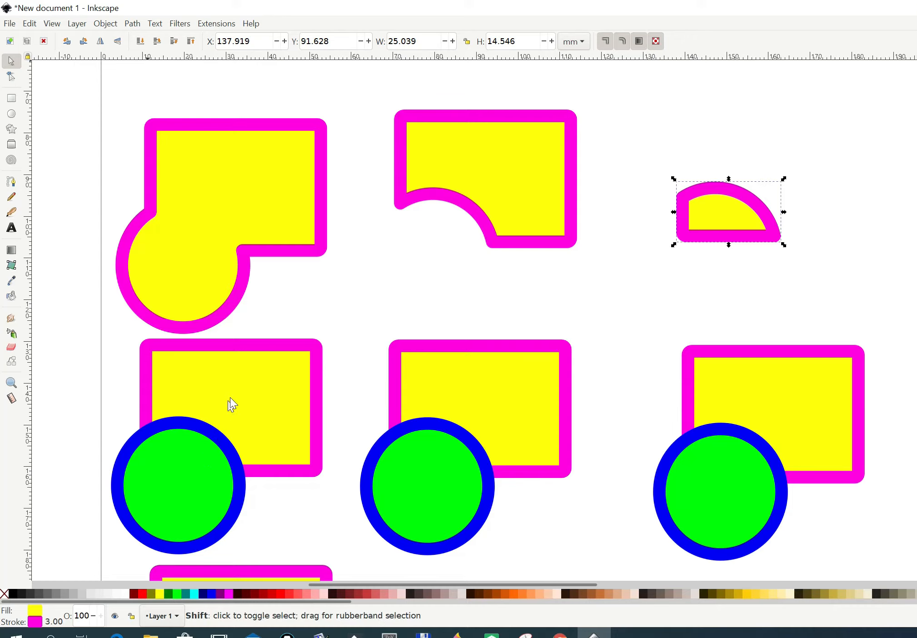
left_click(230, 396, "shift")
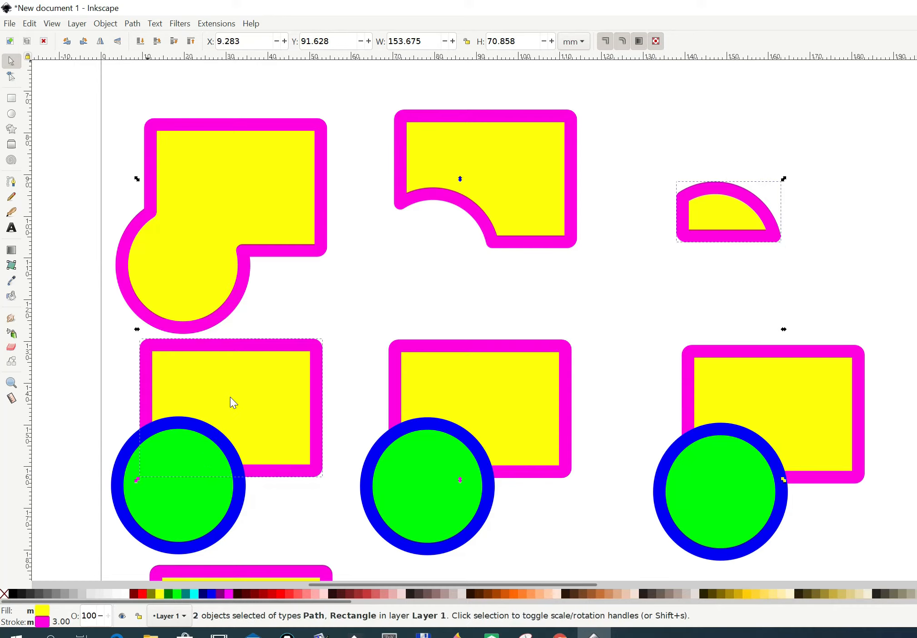
left_click(455, 294)
Apply Exclusion to the first rectangle and circle pair of the second row, then clear the selection.
key("shift")
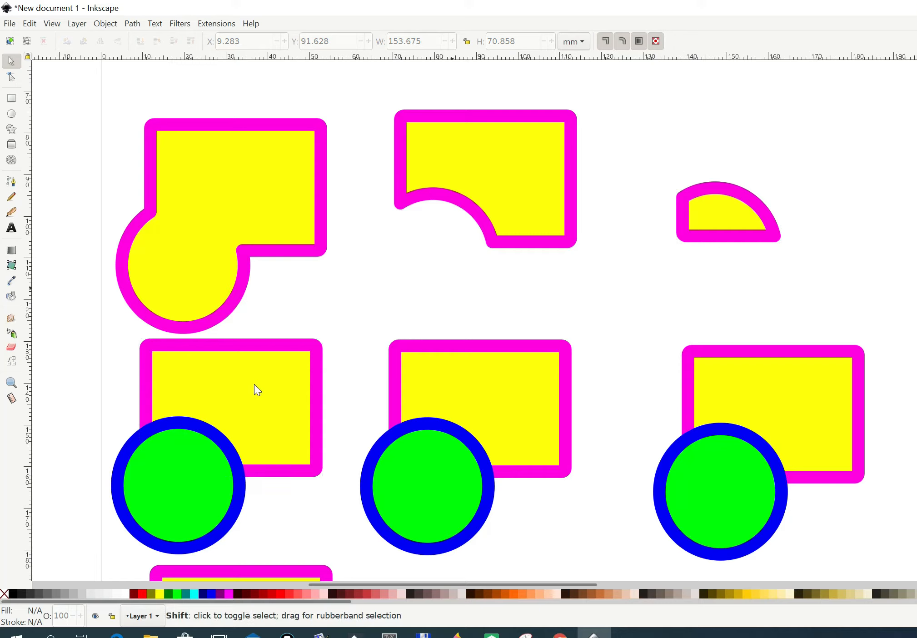
left_click(255, 389, "shift")
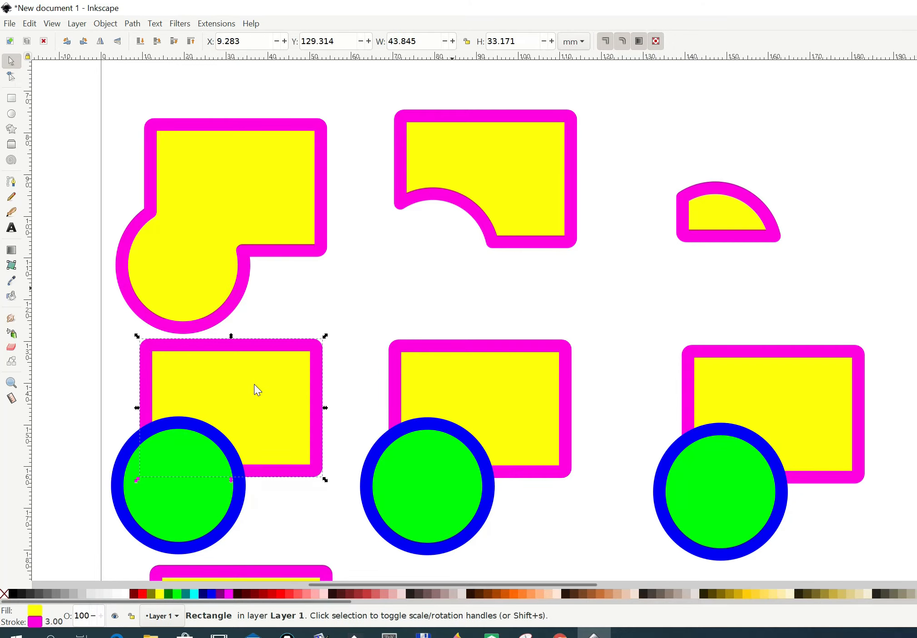
left_click(198, 516, "shift")
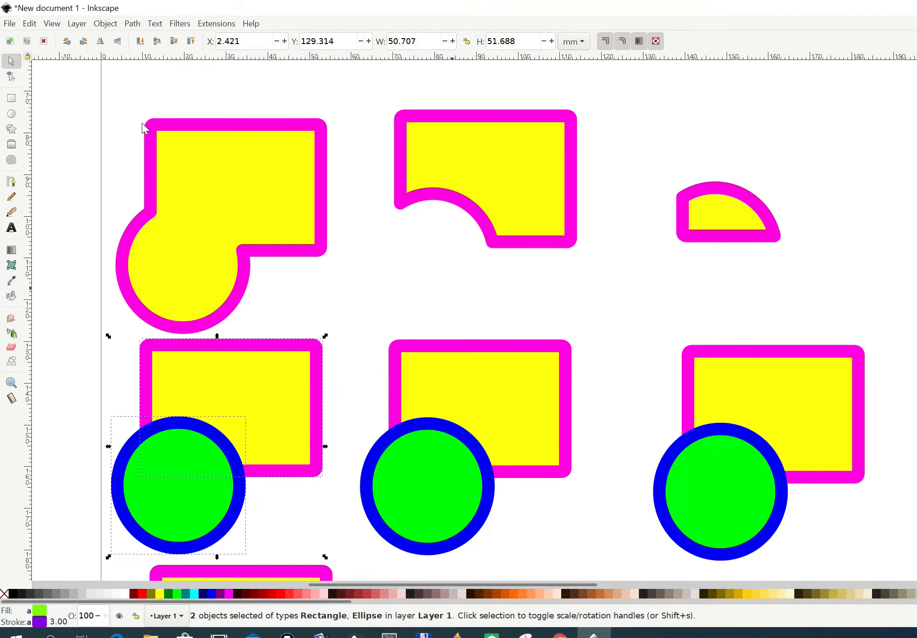
left_click(133, 24)
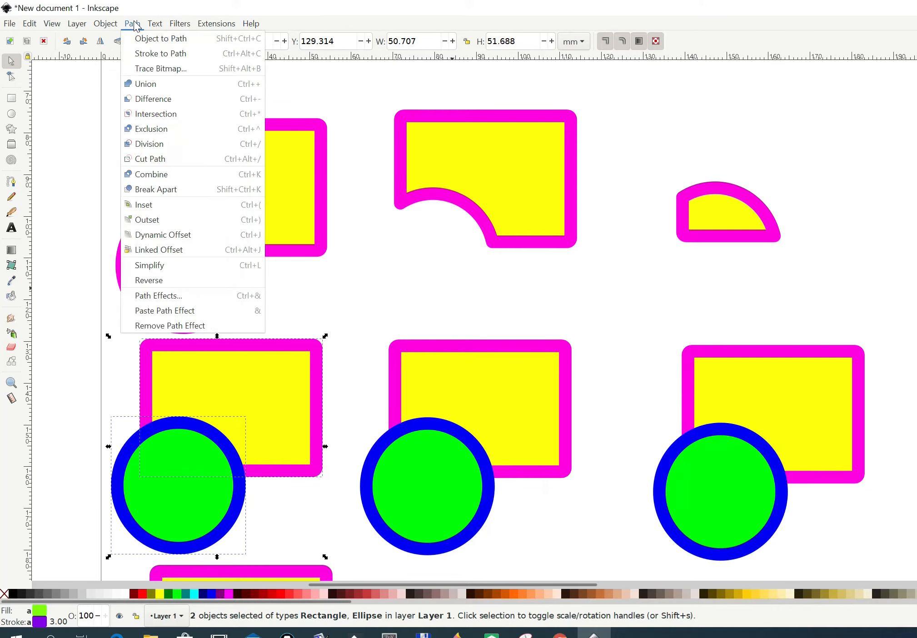
left_click(153, 129)
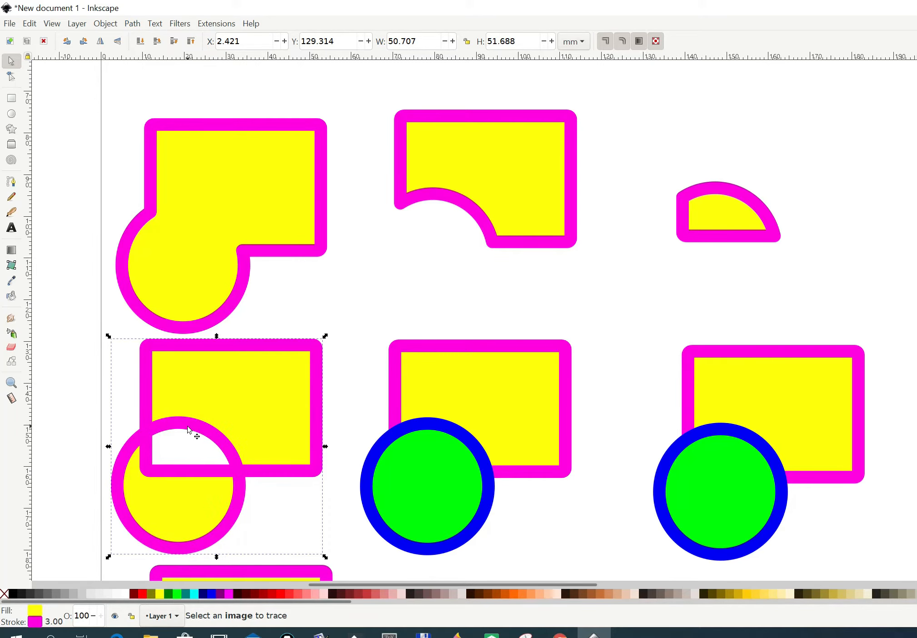
left_click(345, 391)
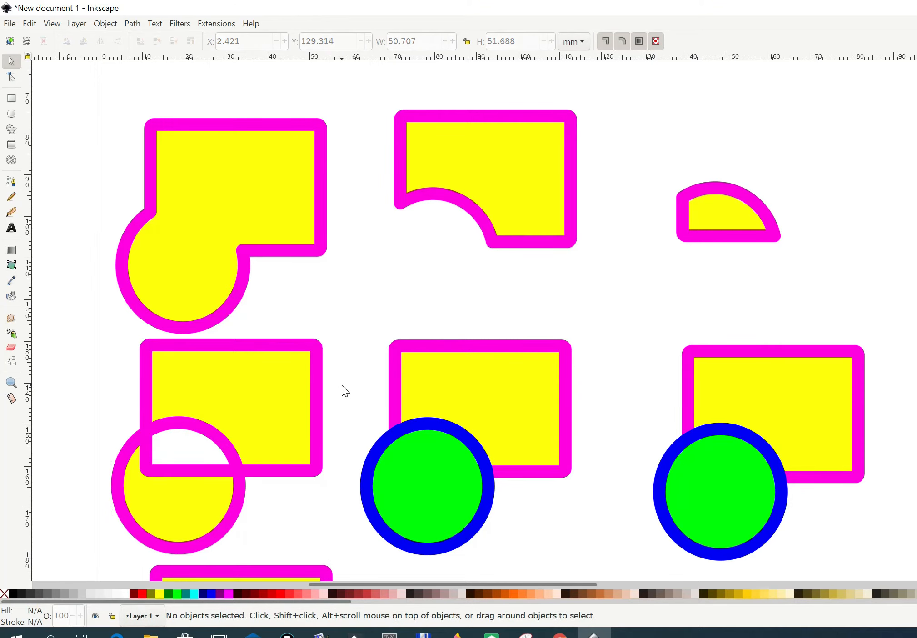
Split the rectangle of the second row's middle pair along its circle with Division.
left_click(132, 24)
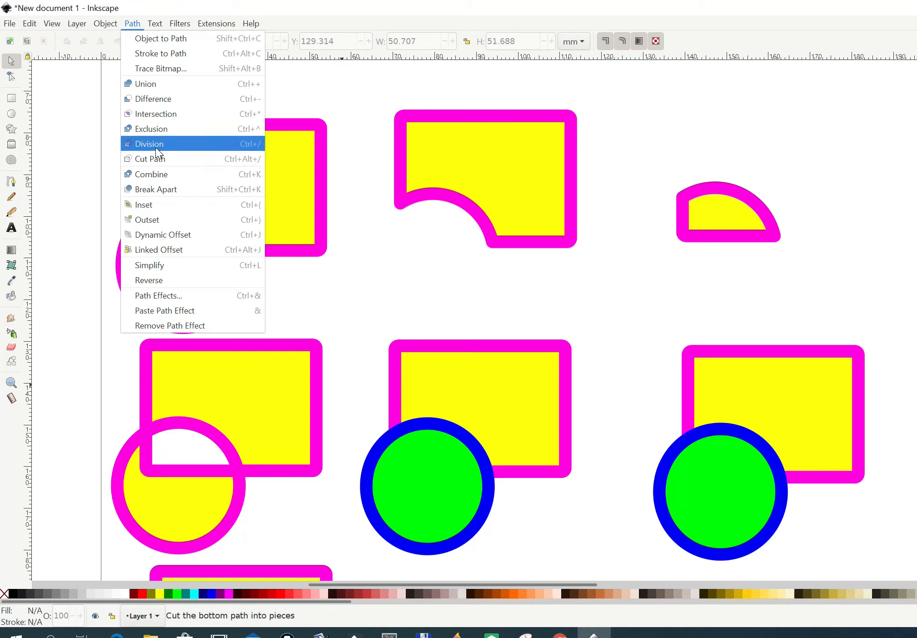
left_click(368, 417)
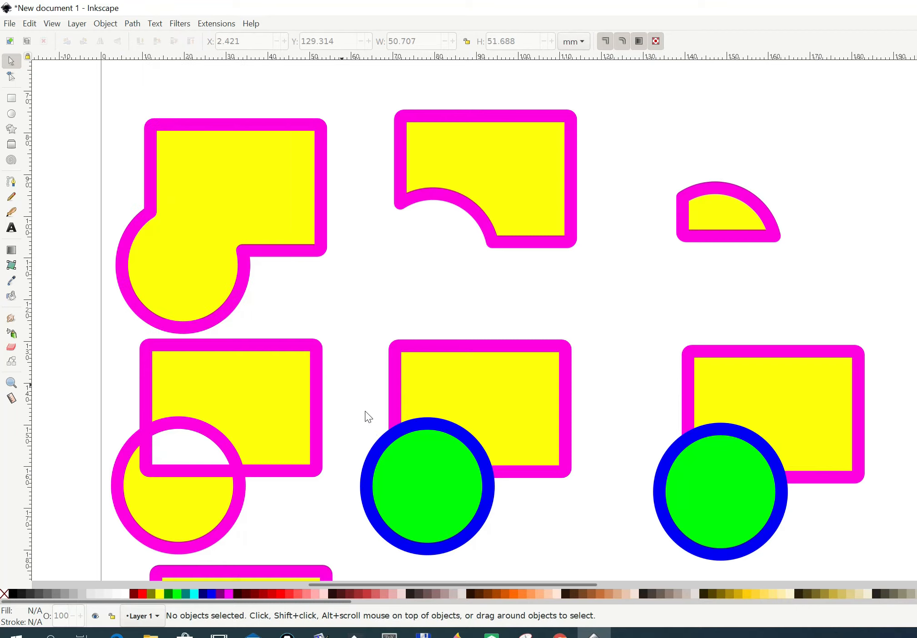
left_click(470, 392)
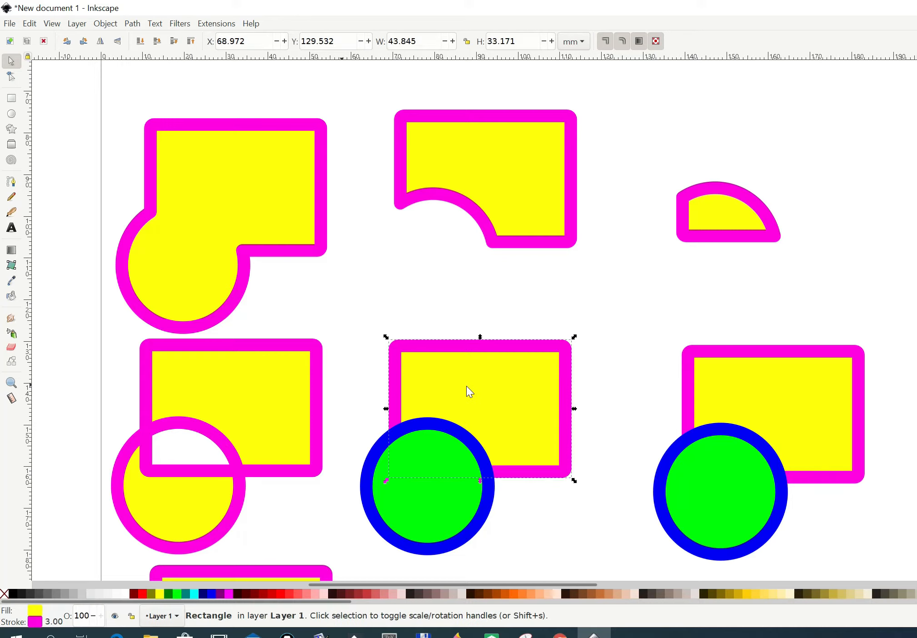
left_click(441, 508, "shift")
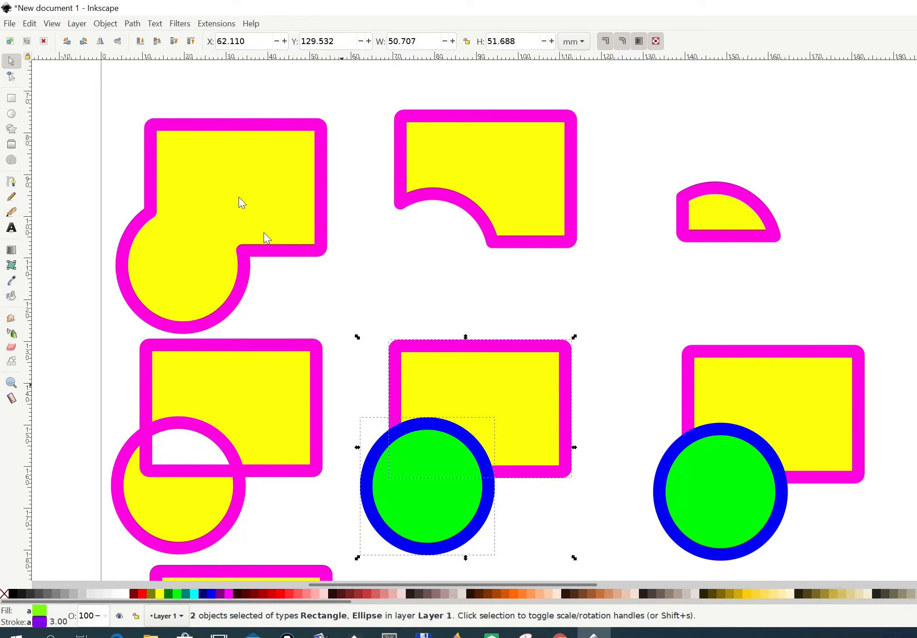
left_click(132, 24)
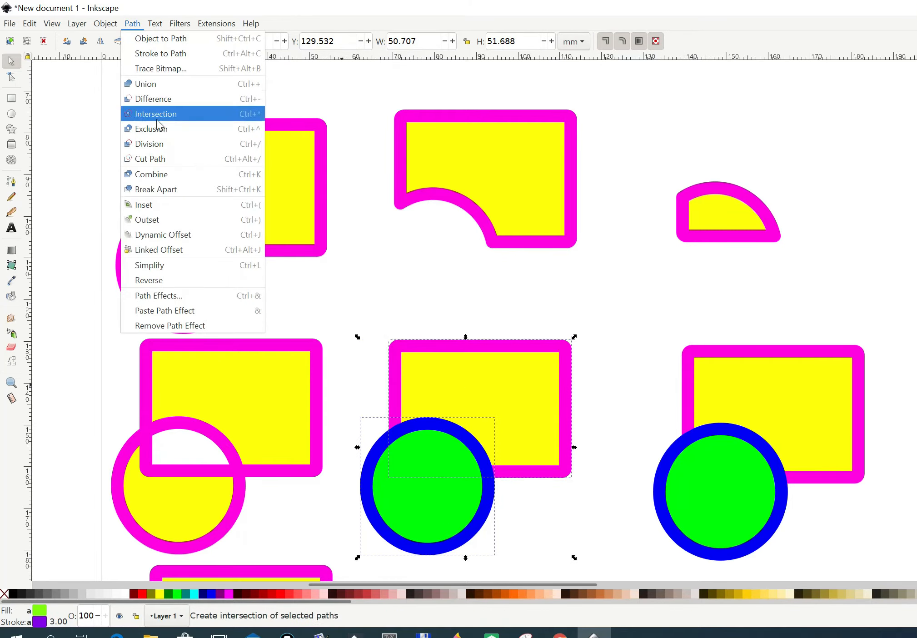
left_click(157, 144)
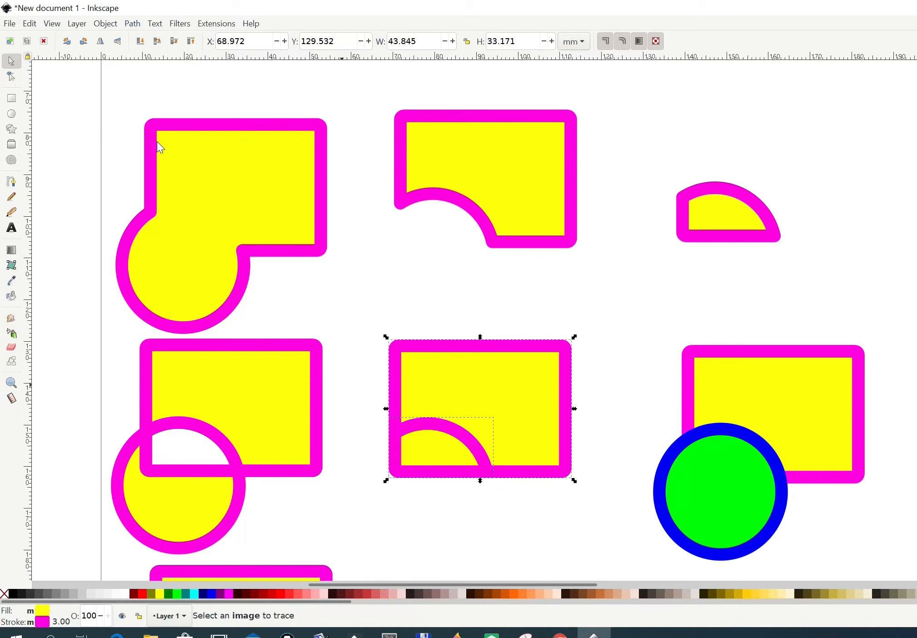
Apply Cut Path to the last rectangle and circle pair of the second row.
scroll(156, 139, "down", 2)
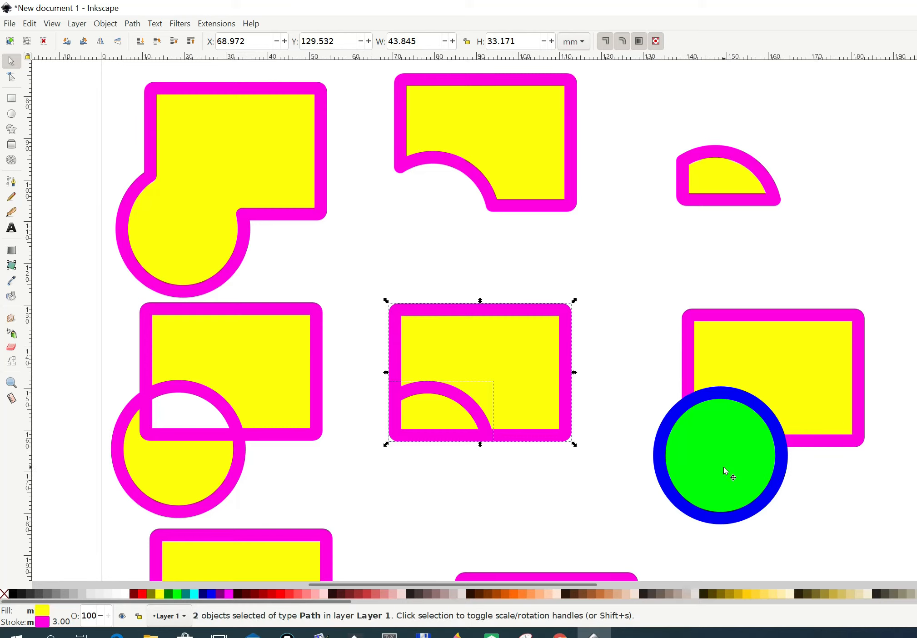
left_click(133, 24)
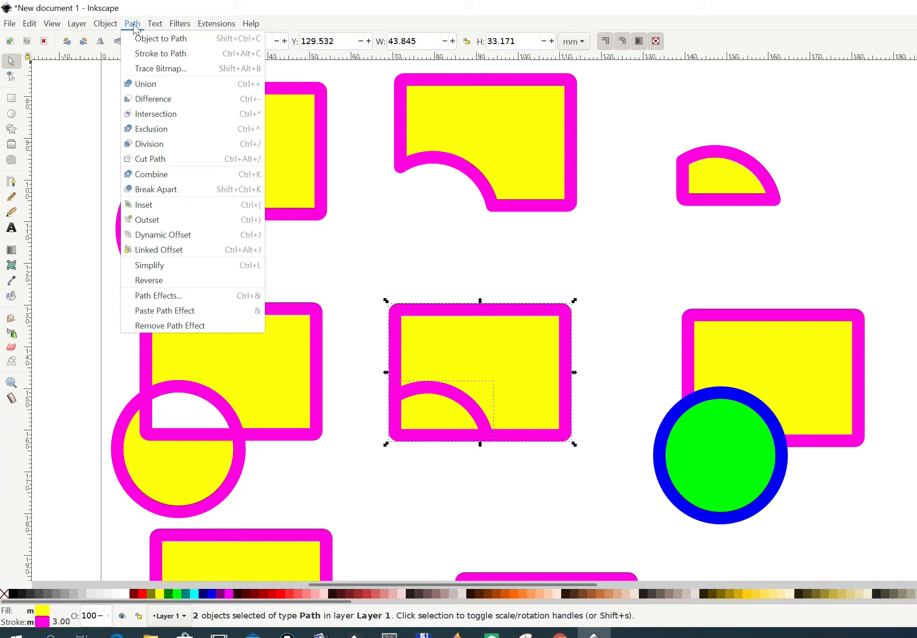
left_click(482, 510)
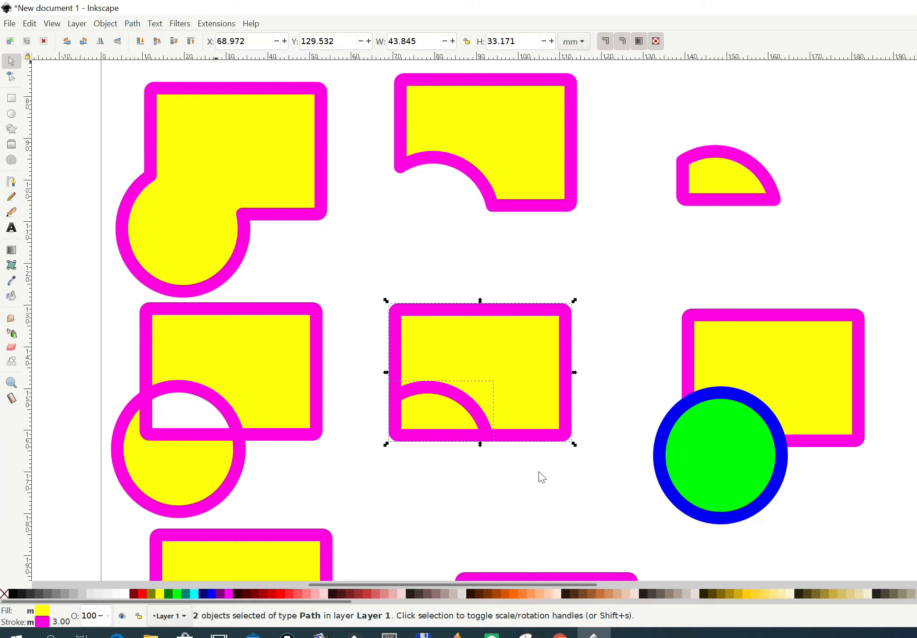
left_click(525, 486)
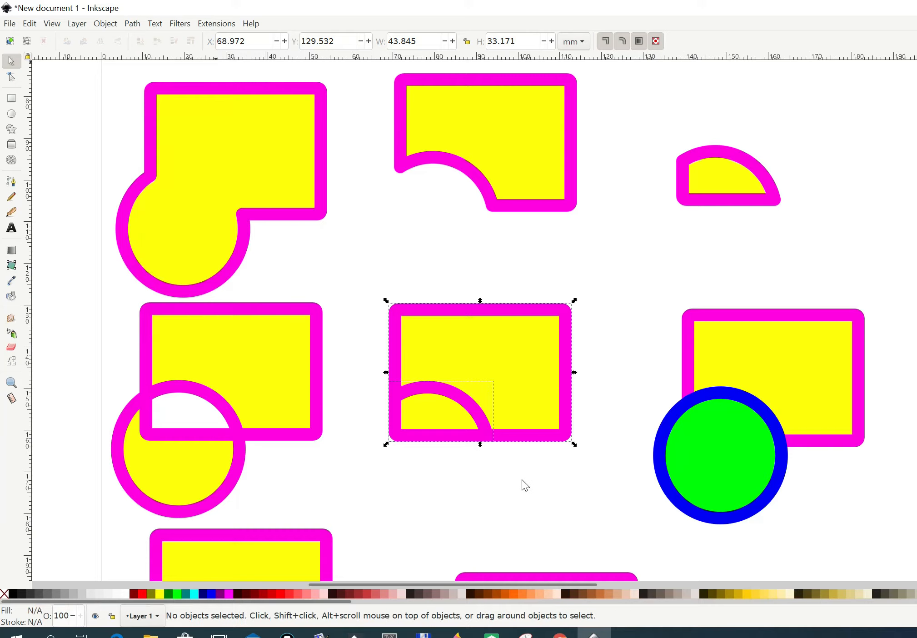
left_click(761, 361, "shift")
left_click(730, 472, "shift")
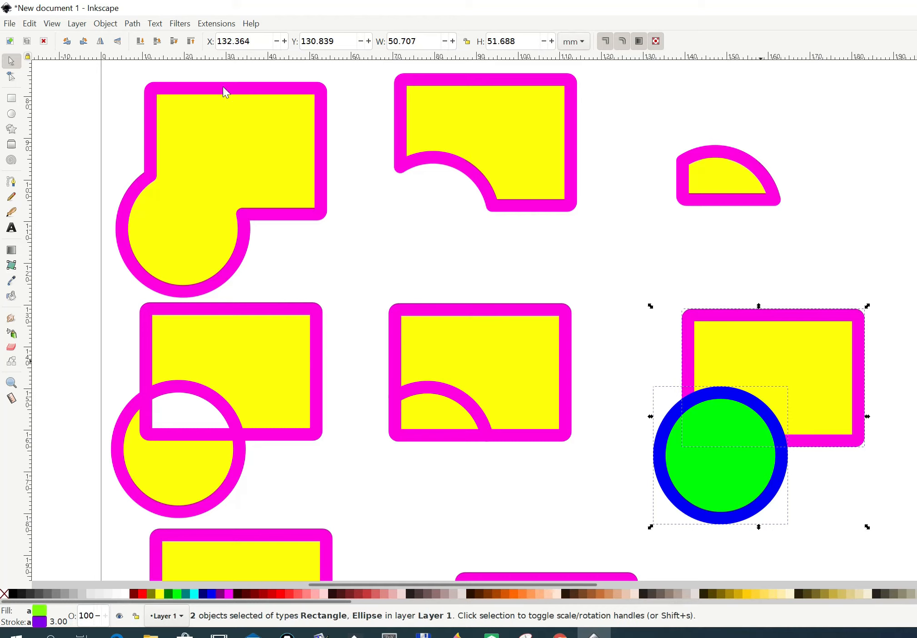
left_click(133, 24)
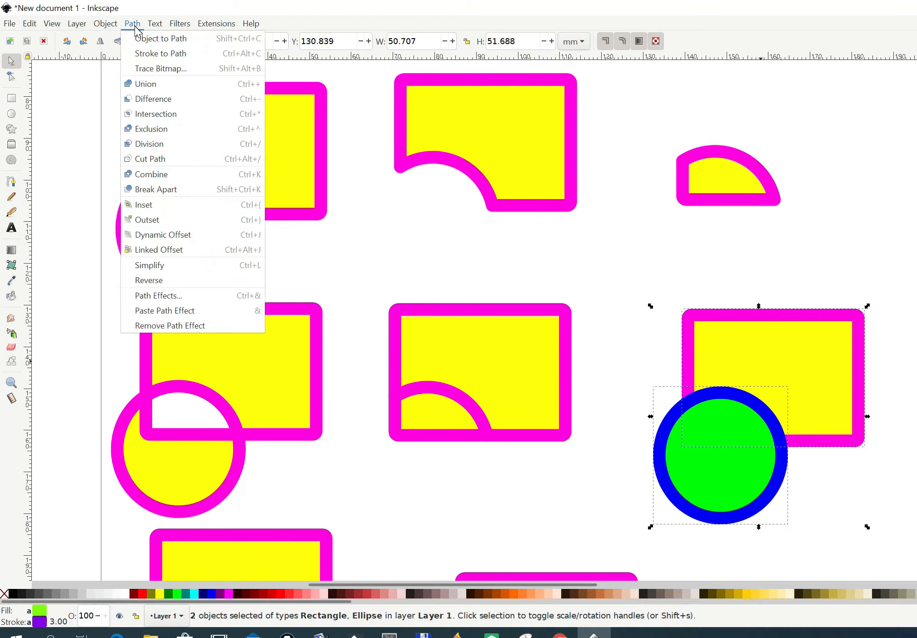
left_click(168, 157)
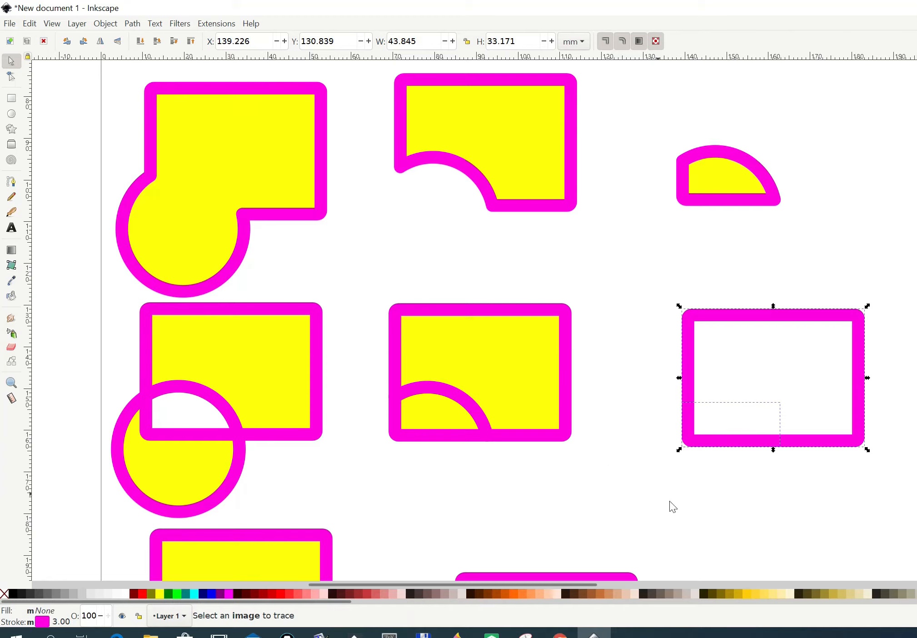
Combine the rectangle and circle of the first pair in the lowest row into a single path.
scroll(624, 499, "down", 4)
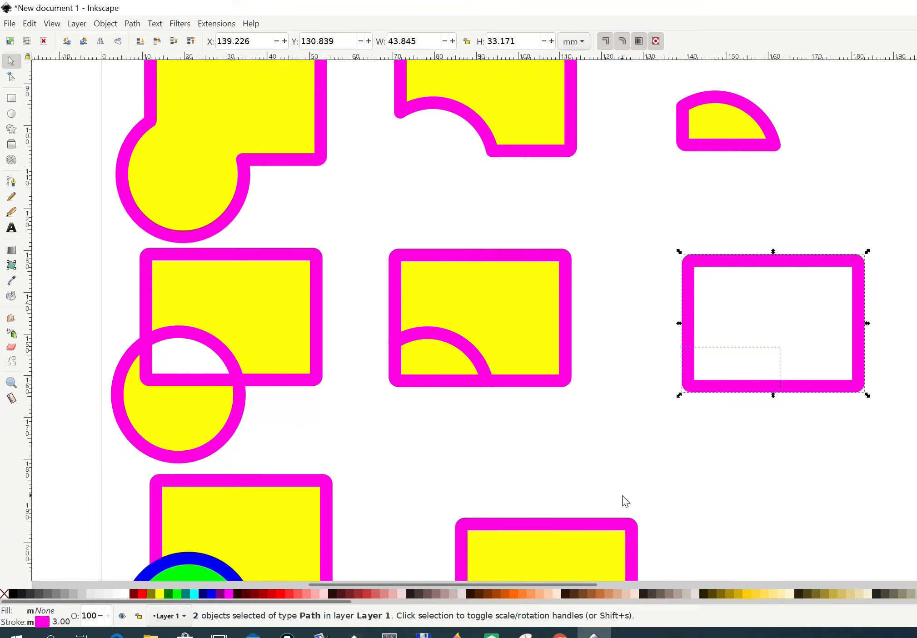
scroll(622, 500, "down", 3)
scroll(619, 498, "down", 4)
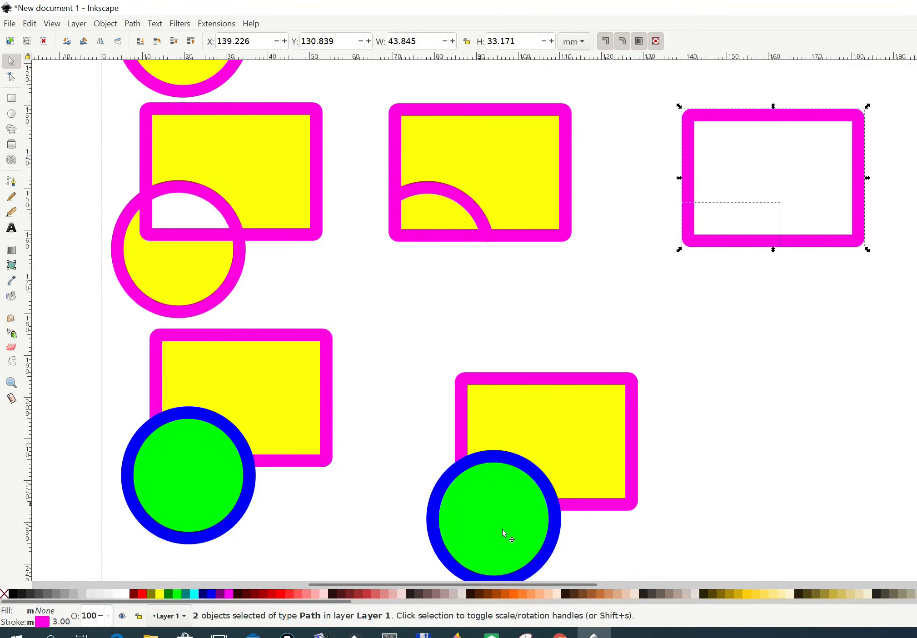
scroll(625, 436, "down", 2)
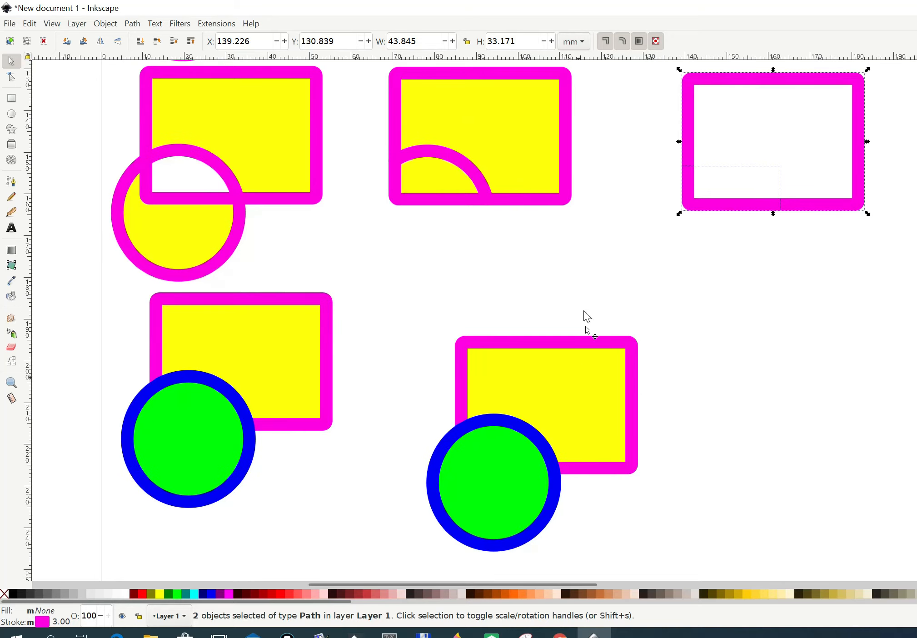
scroll(578, 317, "down", 3)
scroll(578, 318, "up", 6)
scroll(581, 324, "up", 1)
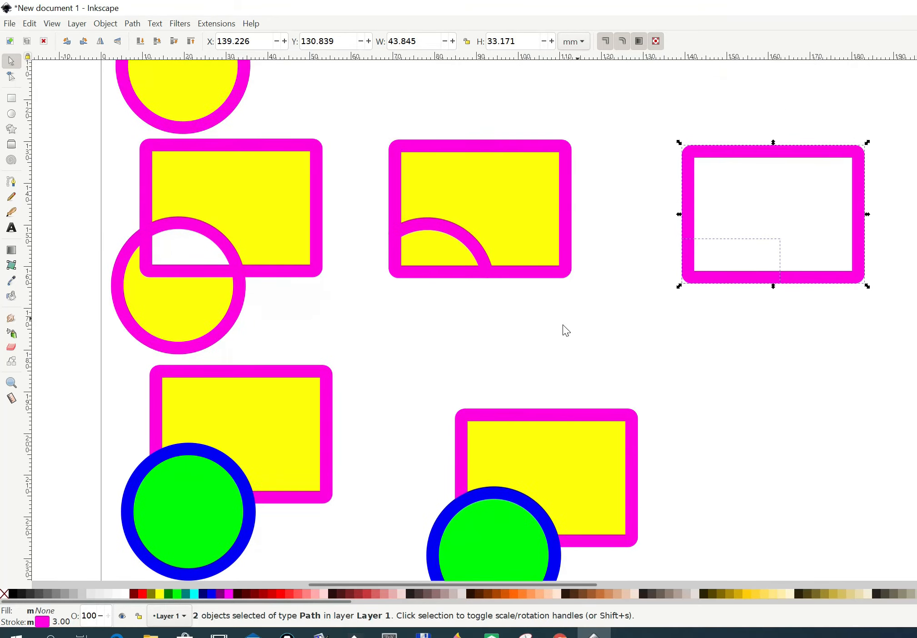
left_click(357, 464)
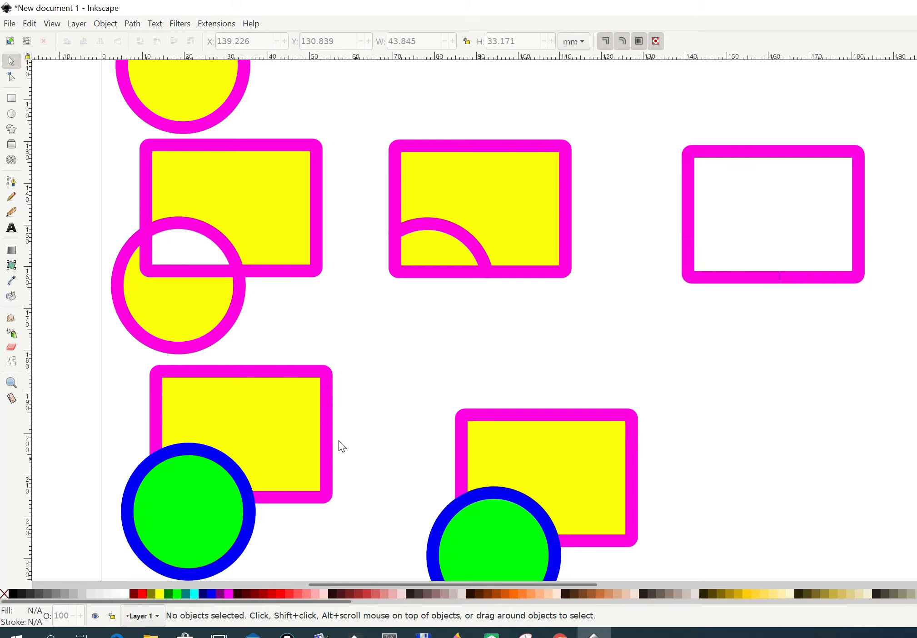
left_click(137, 23)
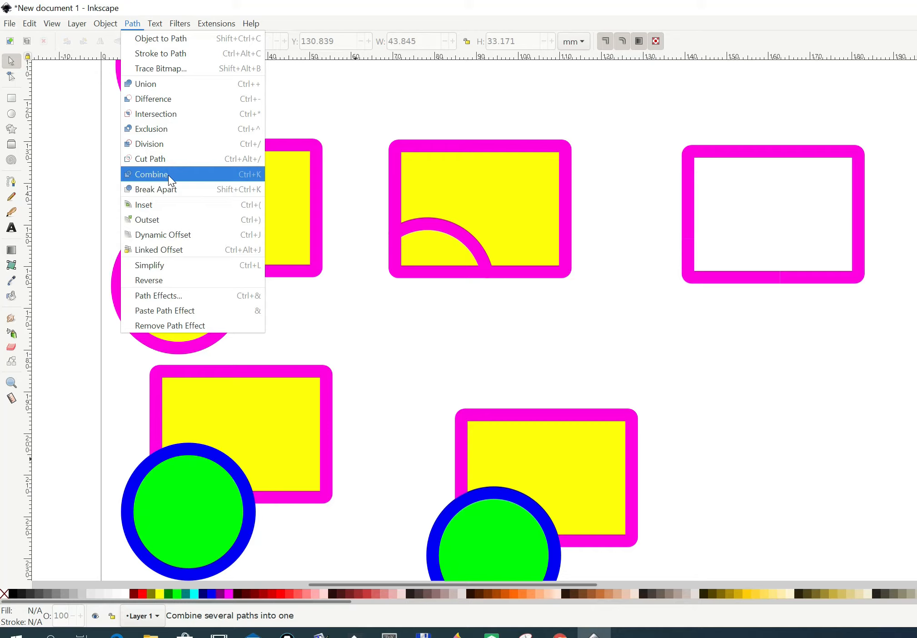
left_click(367, 344)
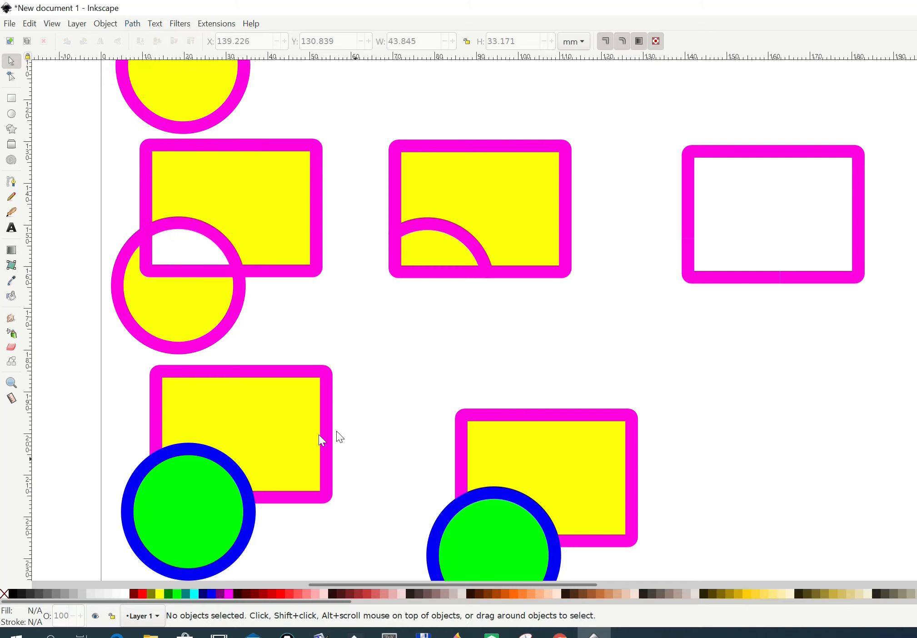
key("shift")
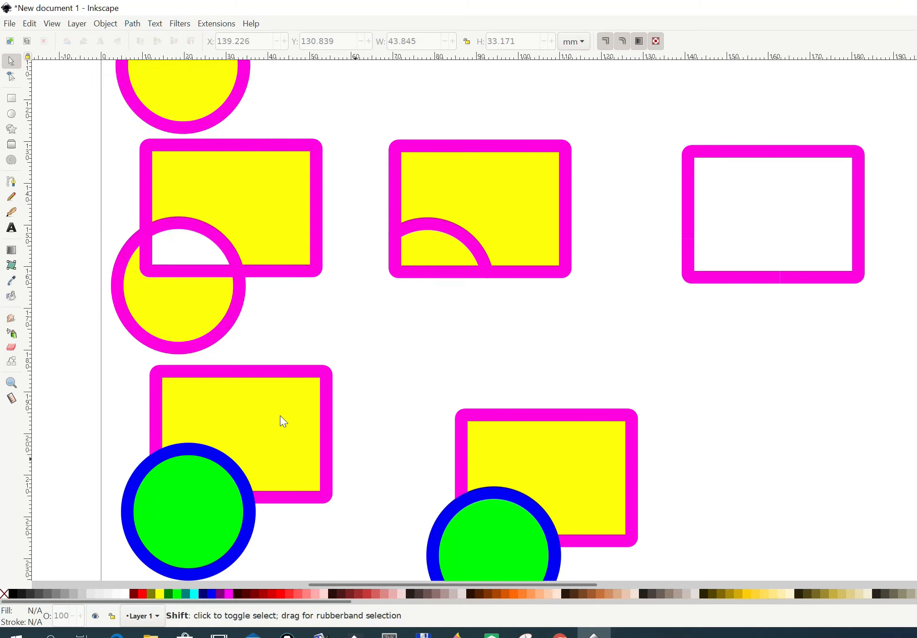
left_click(272, 467, "shift")
left_click(221, 514, "shift")
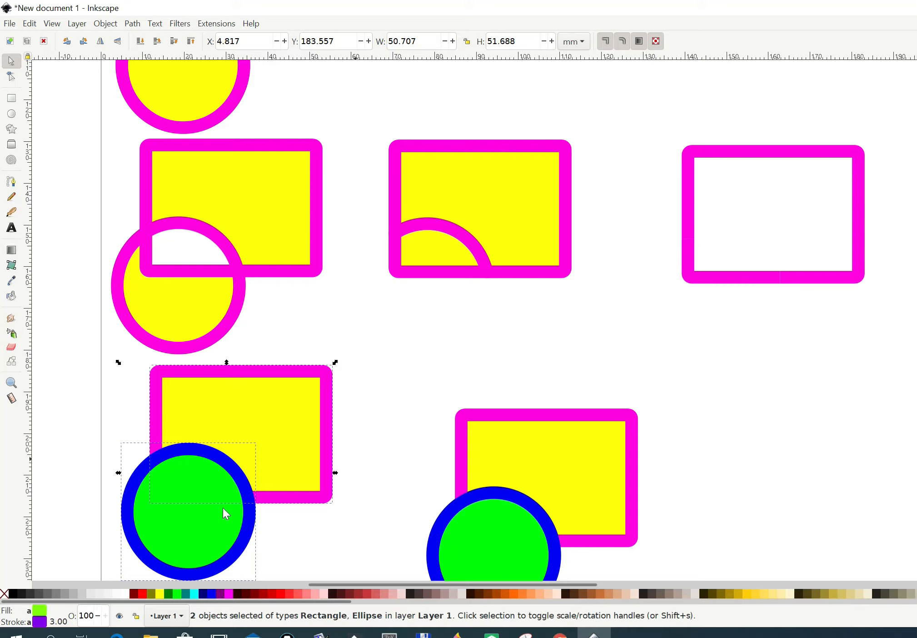
left_click(135, 24)
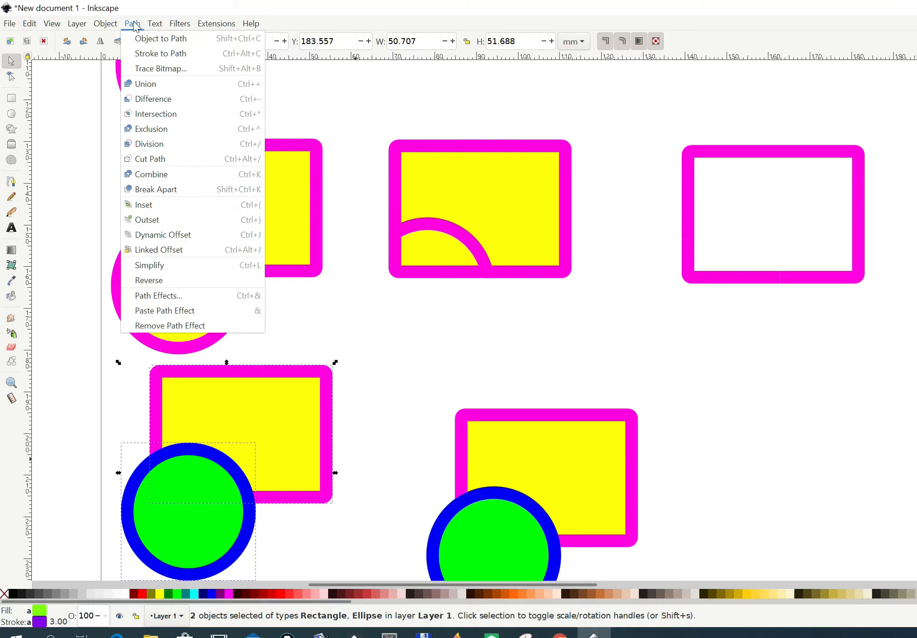
left_click(153, 174)
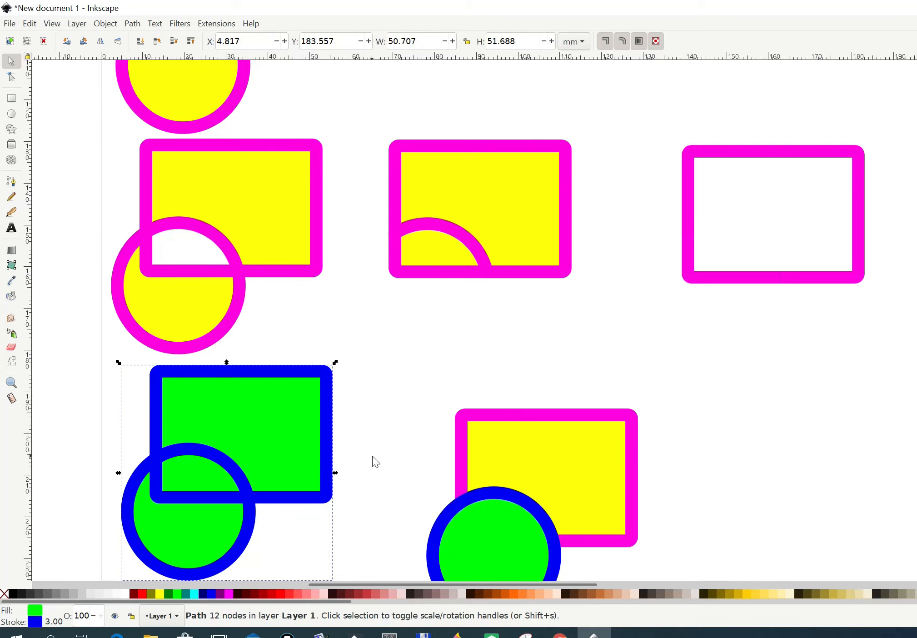
Compare the combined rectangle and circle with the results of the other path operations in the rows above.
scroll(376, 462, "up", 9)
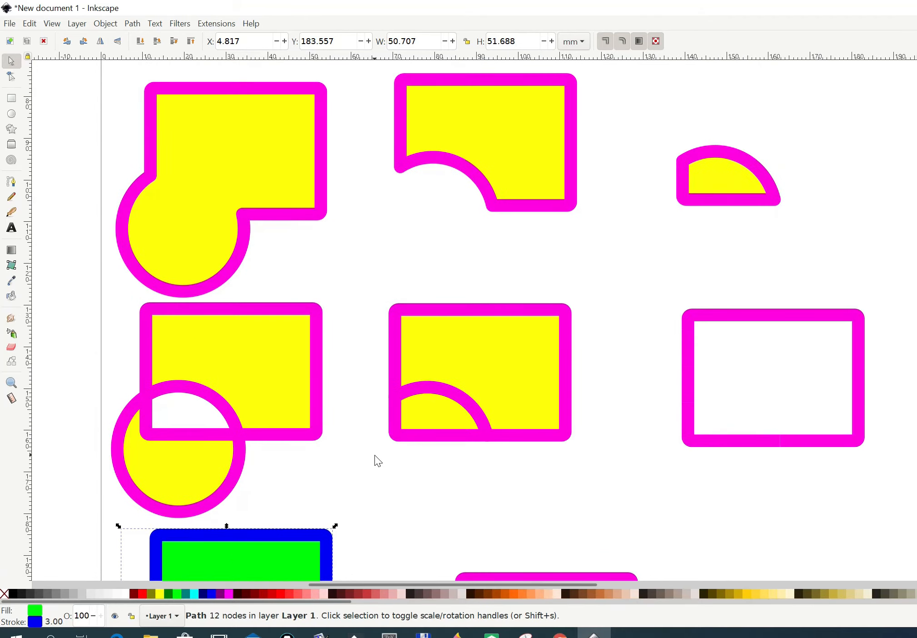
scroll(376, 462, "down", 4)
scroll(376, 462, "up", 3)
scroll(327, 279, "down", 2)
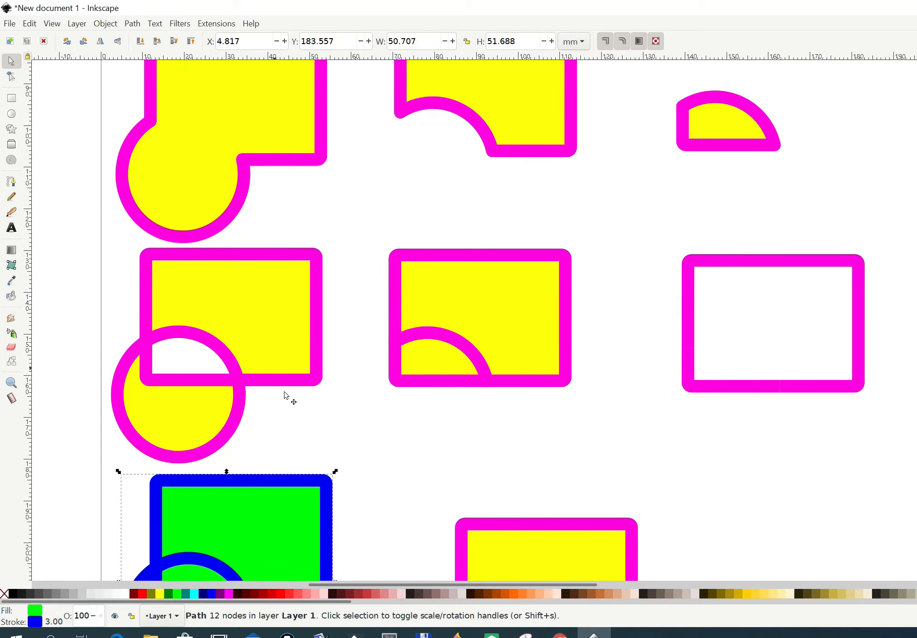
scroll(342, 440, "down", 3)
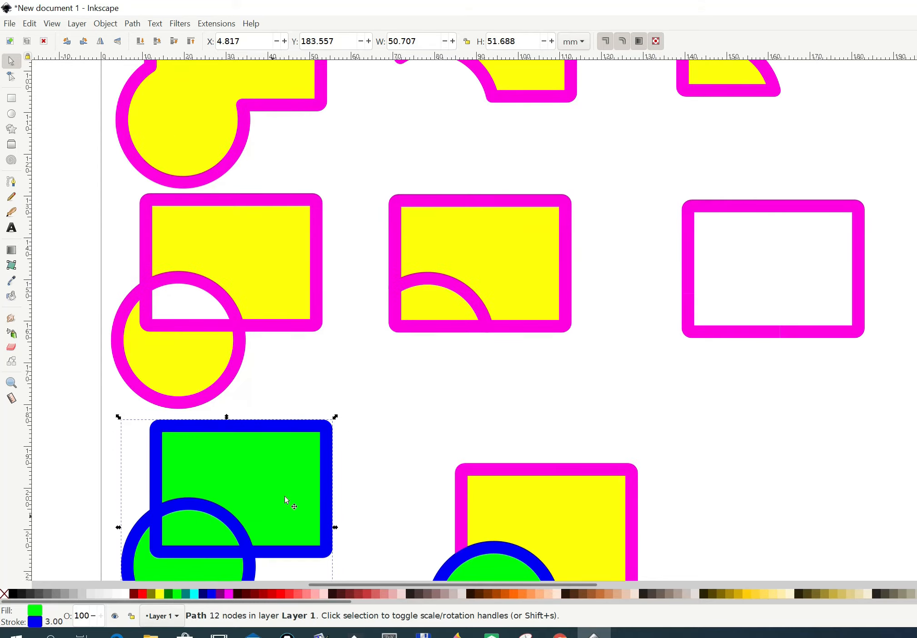
scroll(356, 474, "down", 3)
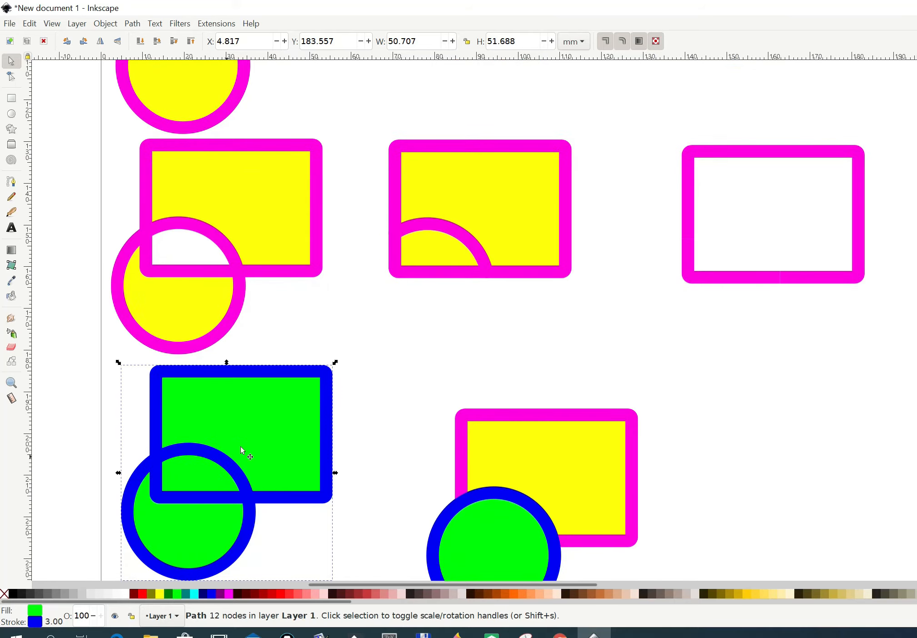
scroll(389, 427, "down", 2)
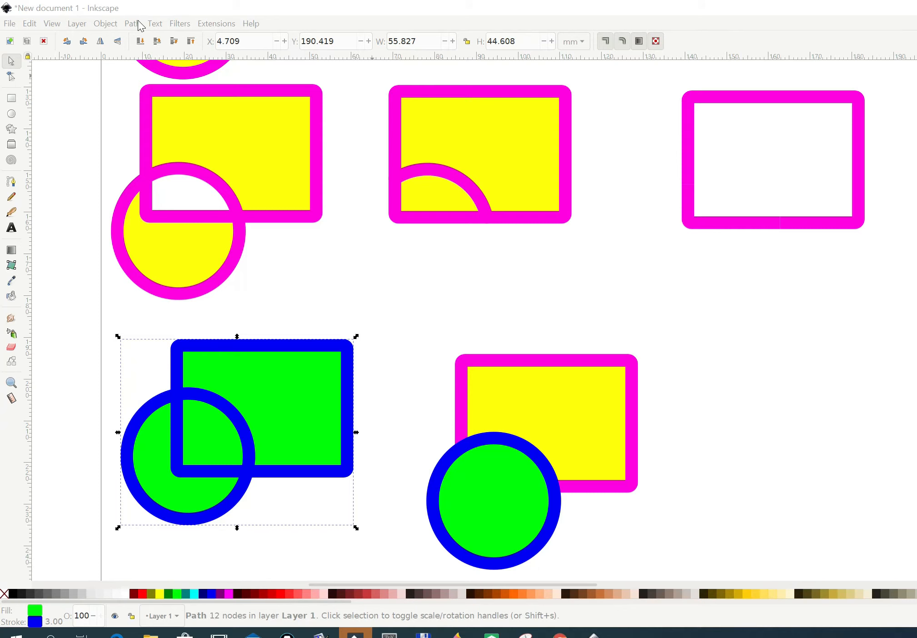
Select the combined rectangle and circle path in the lowest row and move it down about 3 mm.
left_click(138, 23)
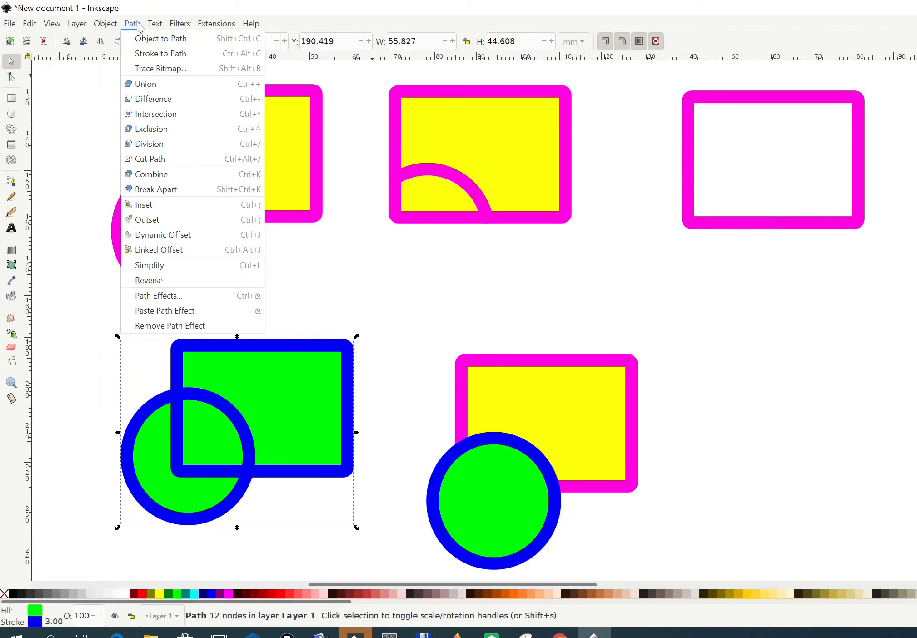
left_click(150, 174)
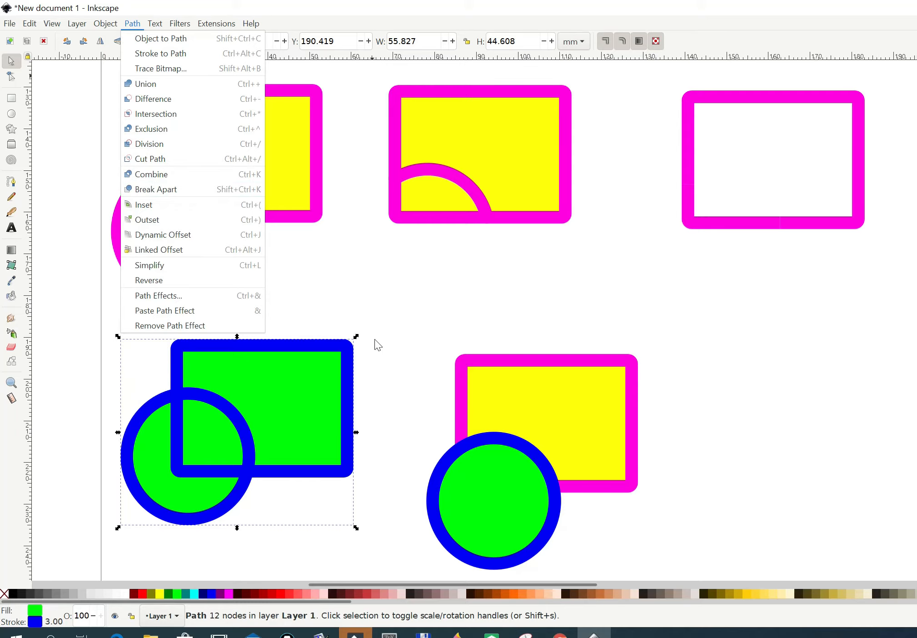
left_click(384, 483)
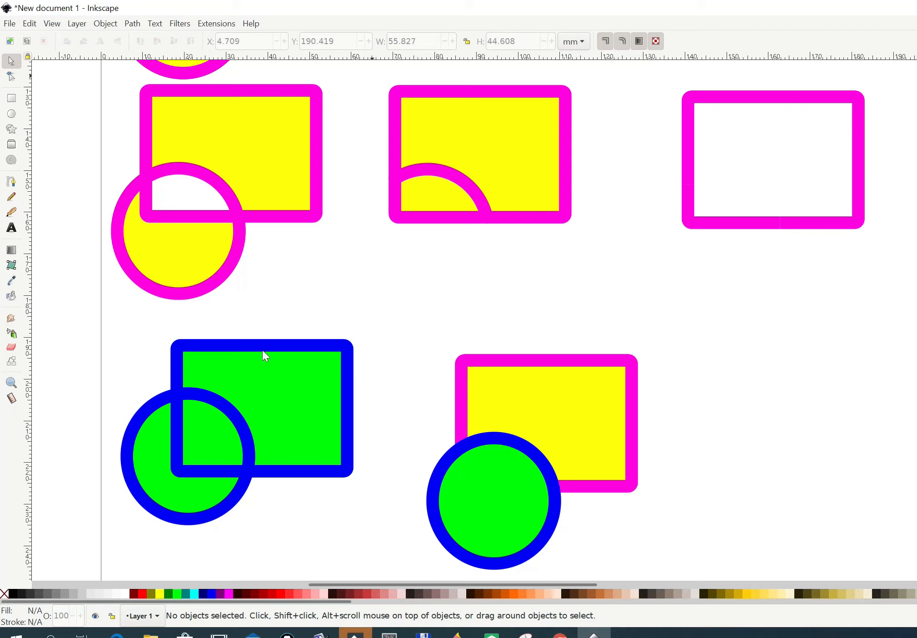
left_click(284, 444)
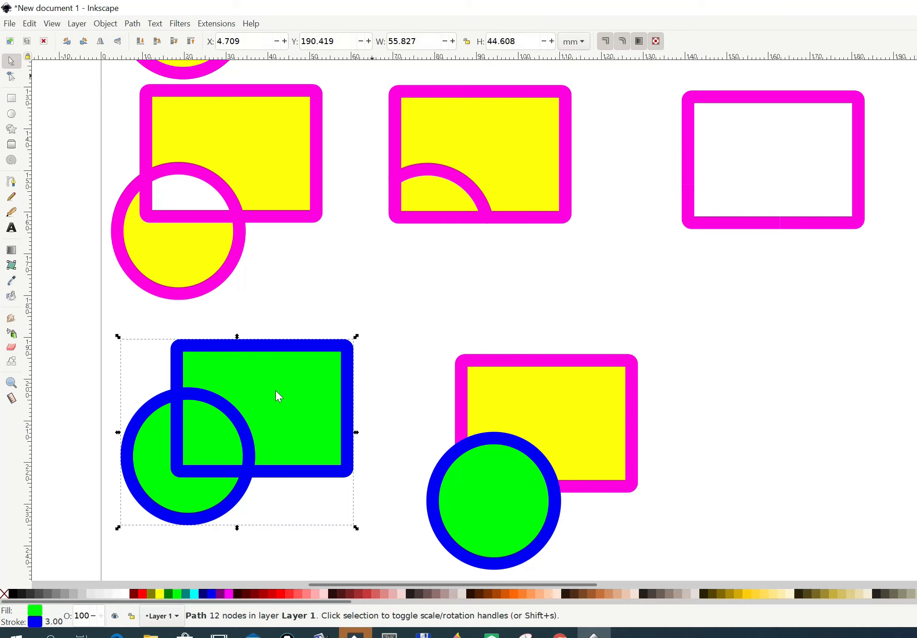
mouse_move(276, 392)
left_mouse_down()
mouse_move(311, 343)
mouse_move(279, 422)
mouse_move(285, 379)
mouse_move(278, 423)
mouse_move(279, 405)
left_mouse_up()
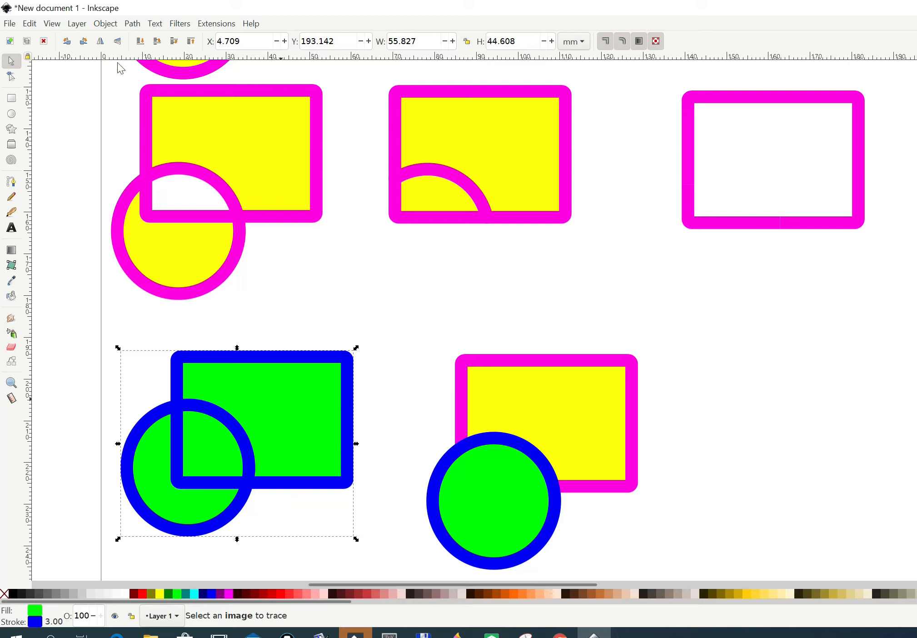
Break the combined path apart into its rectangle and circle and move the rectangle up and to the right on its own.
left_click(131, 24)
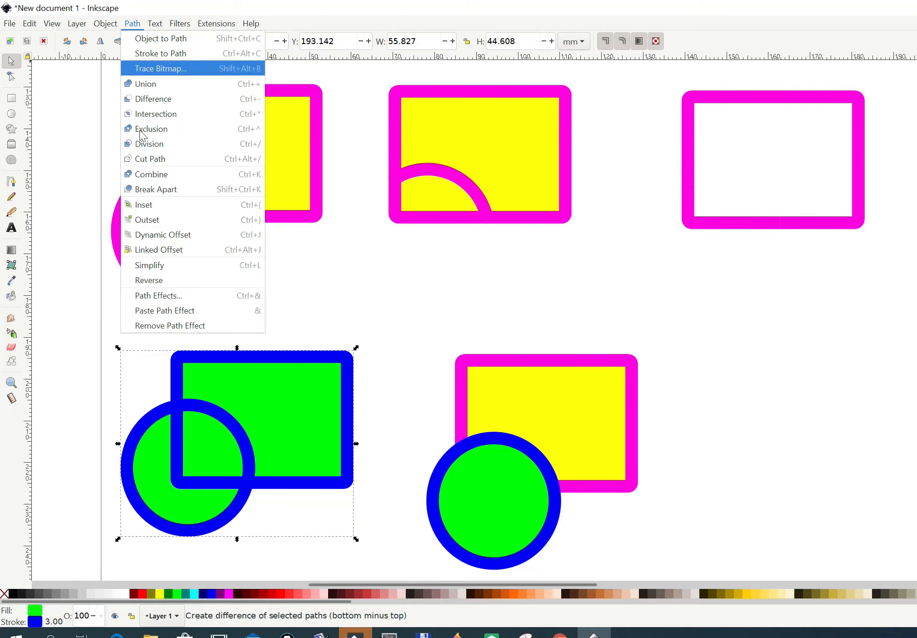
left_click(150, 189)
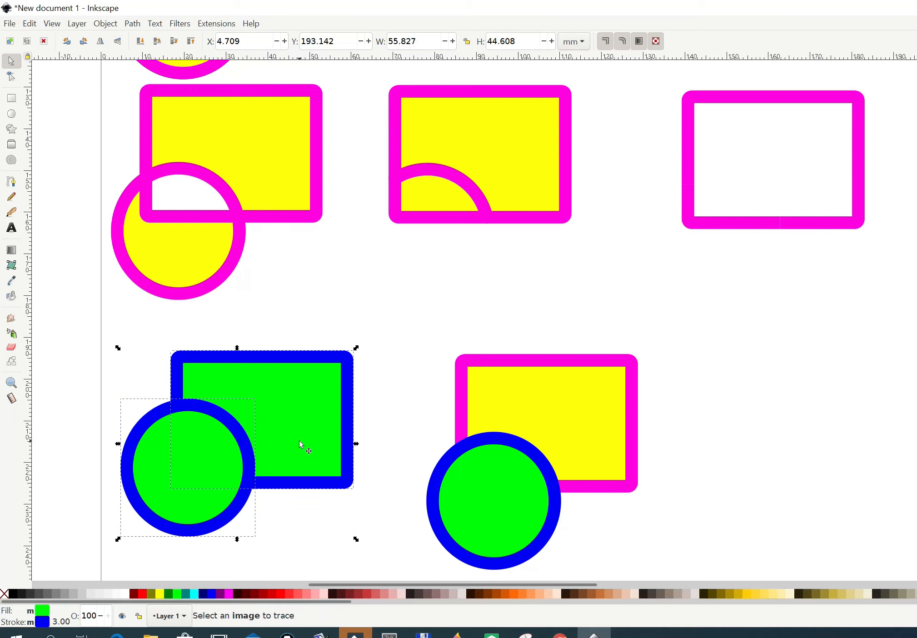
left_click(415, 338)
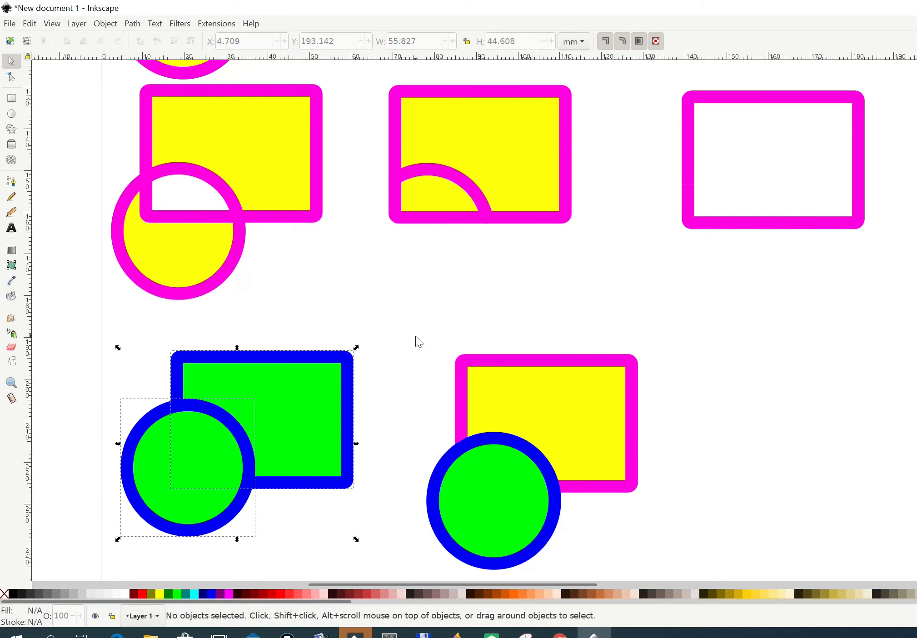
key("ctrl")
left_click(317, 429, "ctrl")
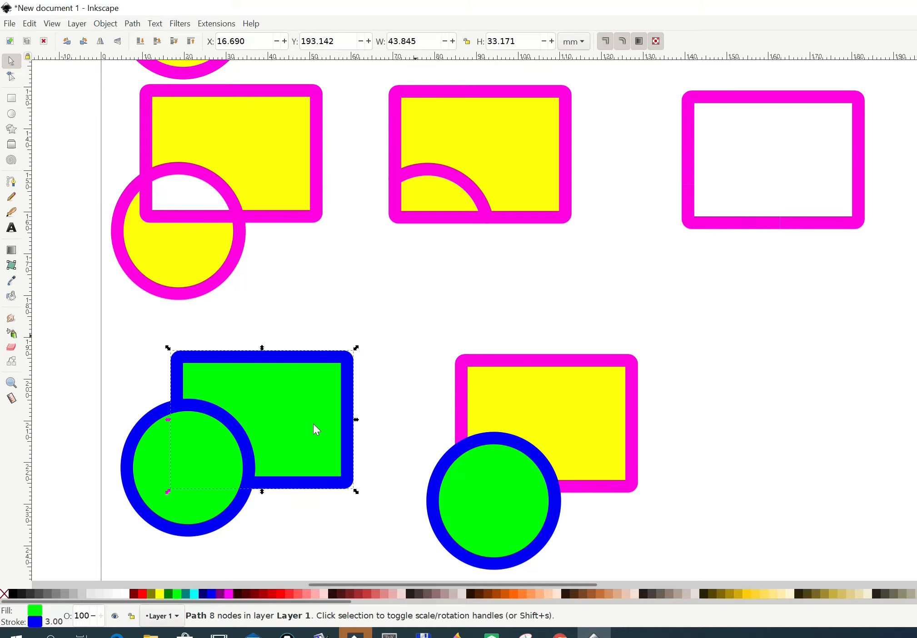
left_click_drag(314, 422, 347, 403)
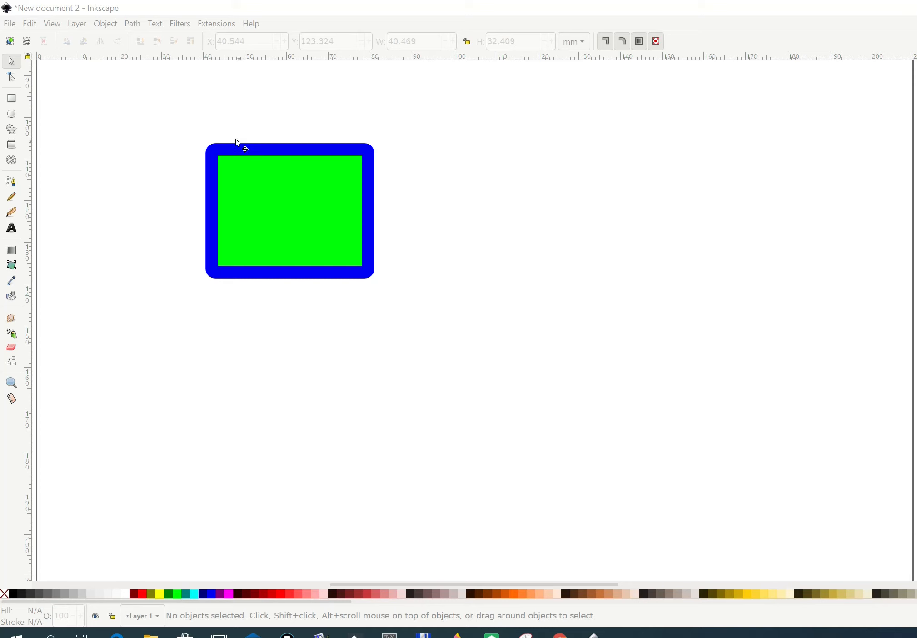
Duplicate the green rectangle in place and give the copy a yellow fill and a red stroke.
left_click(138, 29)
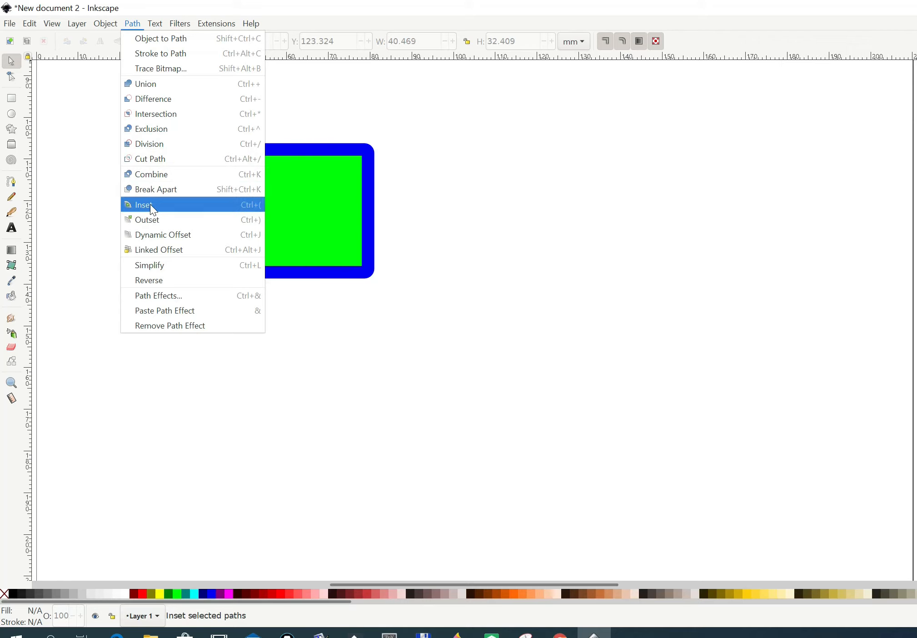
left_click(450, 228)
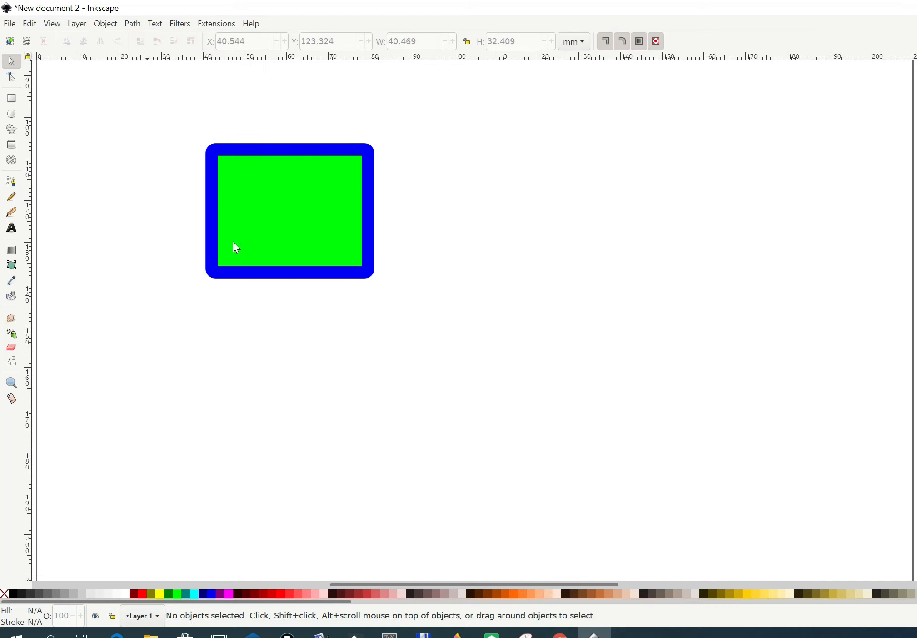
key("ctrl")
left_click(311, 231, "ctrl")
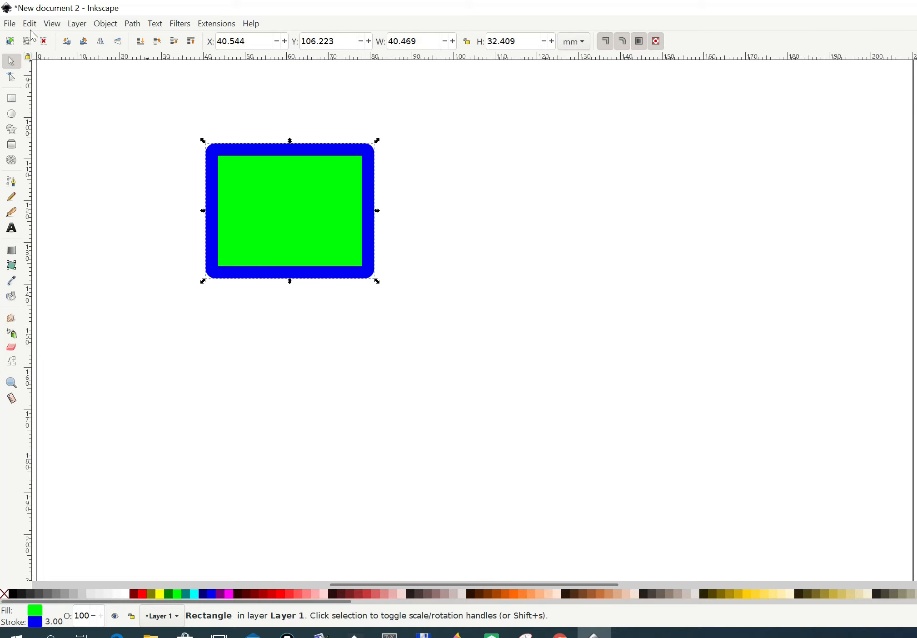
left_click(9, 25)
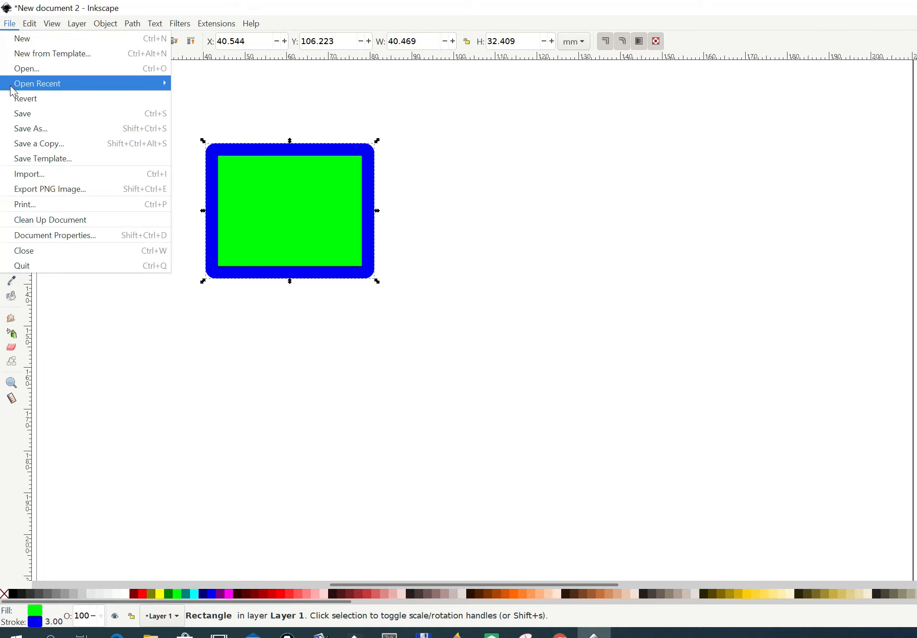
mouse_move(29, 23)
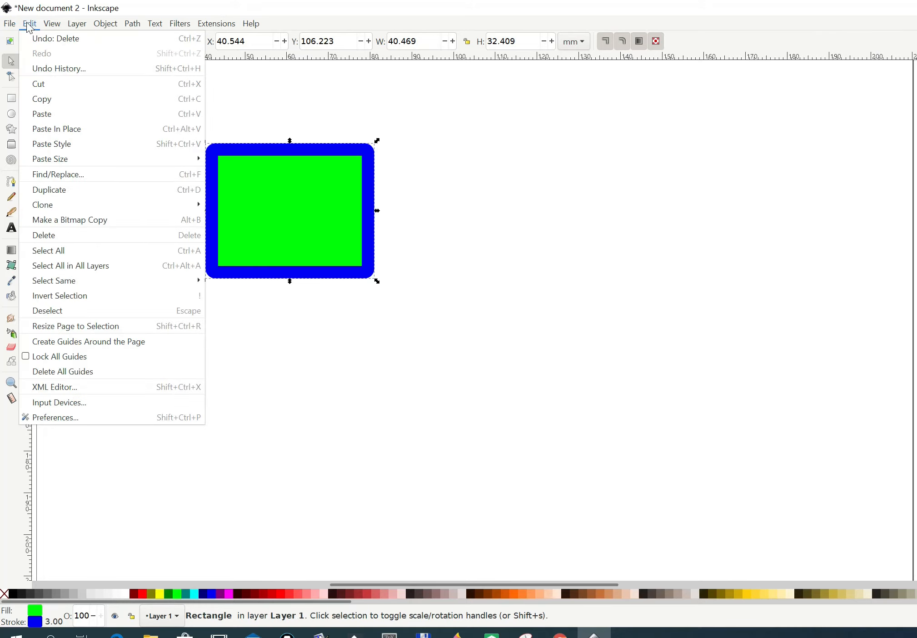
left_click(48, 191)
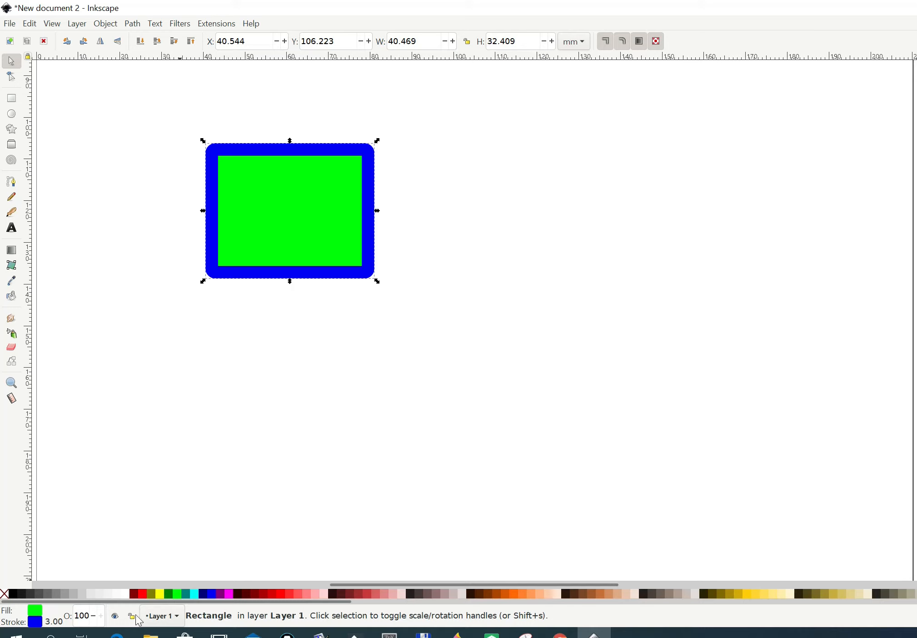
left_click(159, 594)
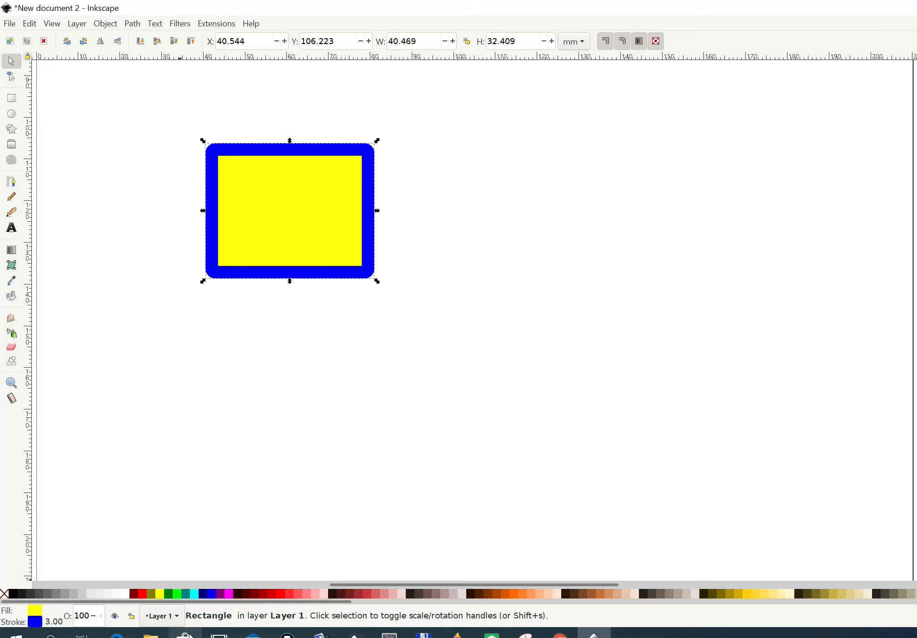
left_click(143, 593, "shift")
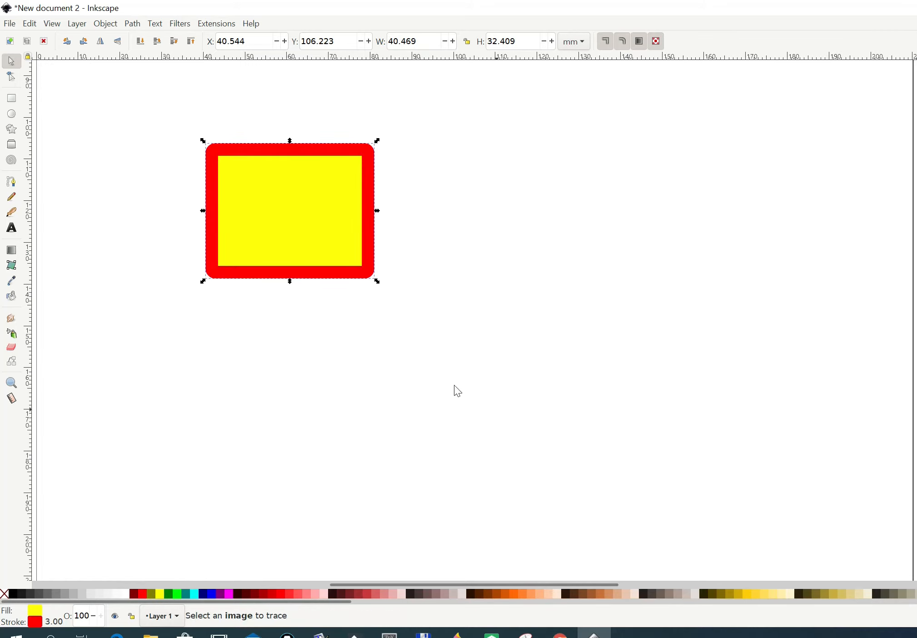
Inset the yellow rectangle twice.
scroll(420, 229, "down", 1)
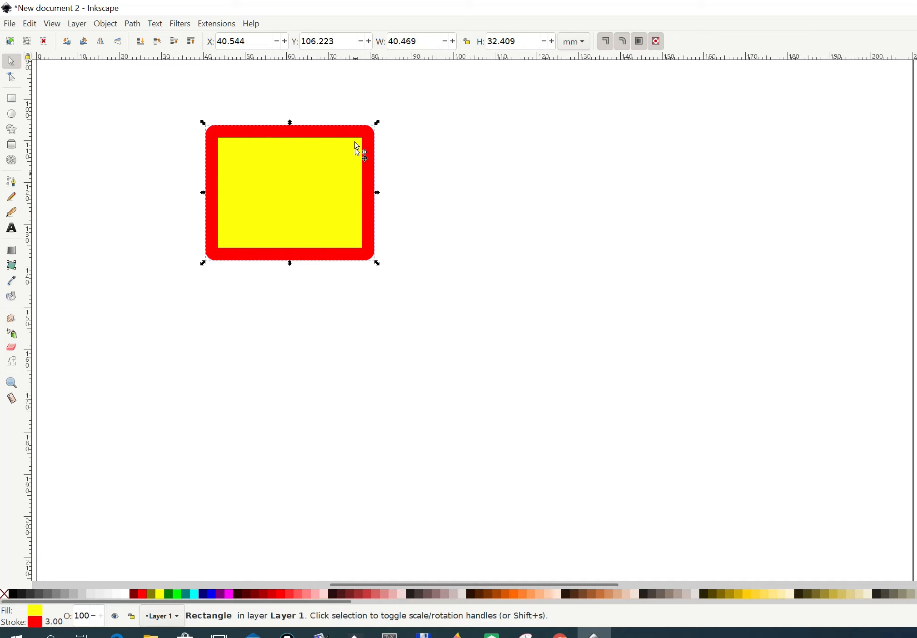
scroll(265, 124, "down", 2)
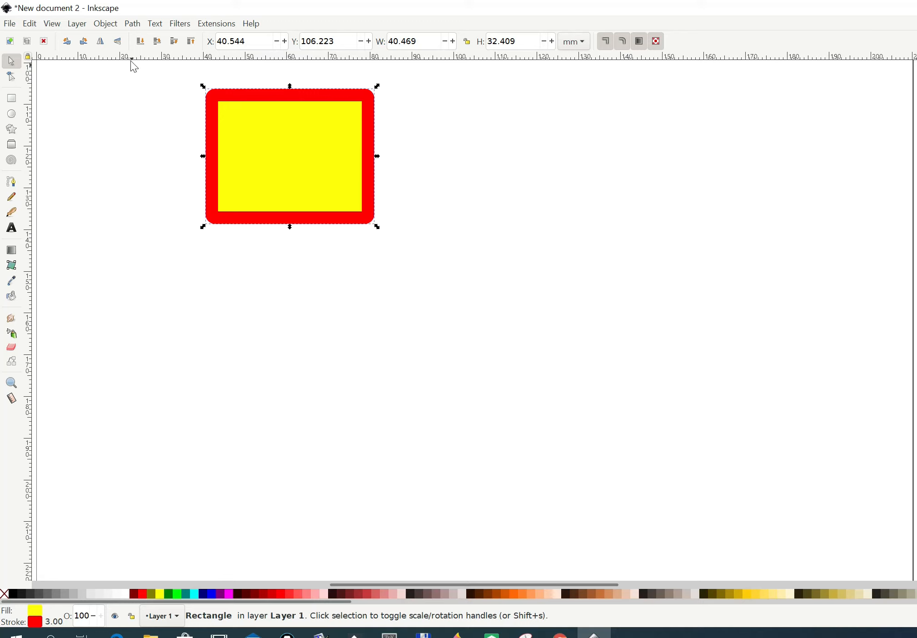
left_click(131, 26)
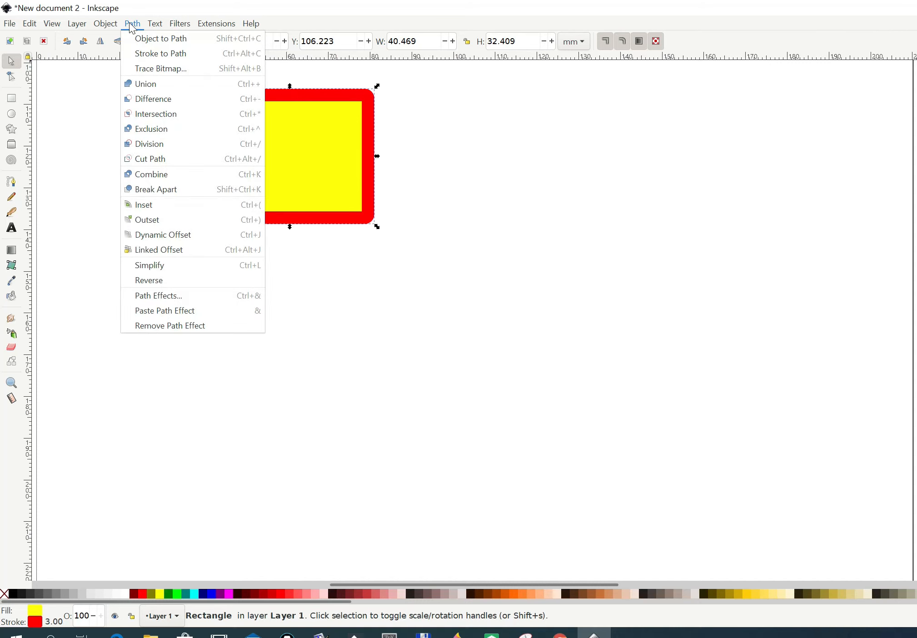
left_click(146, 204)
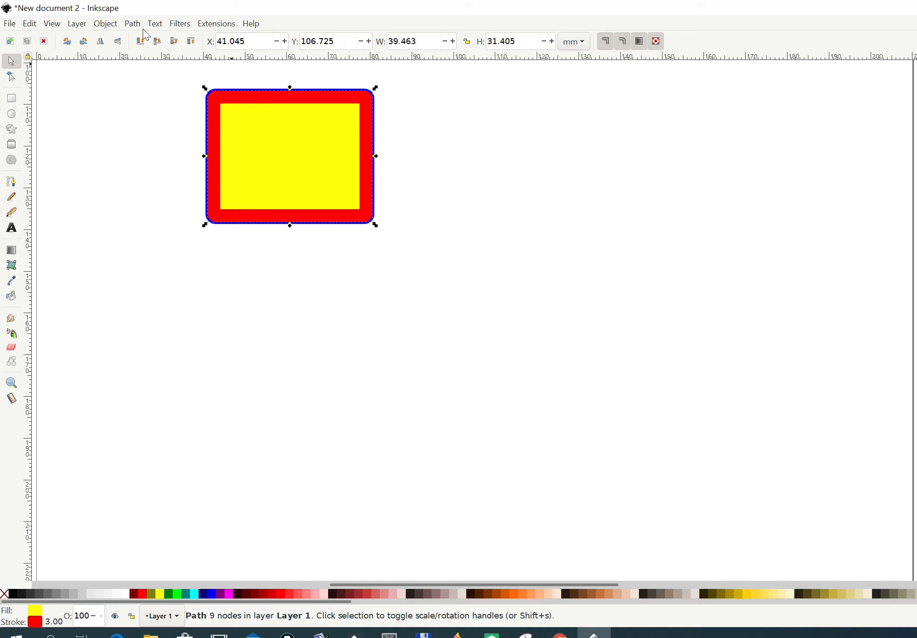
left_click(130, 26)
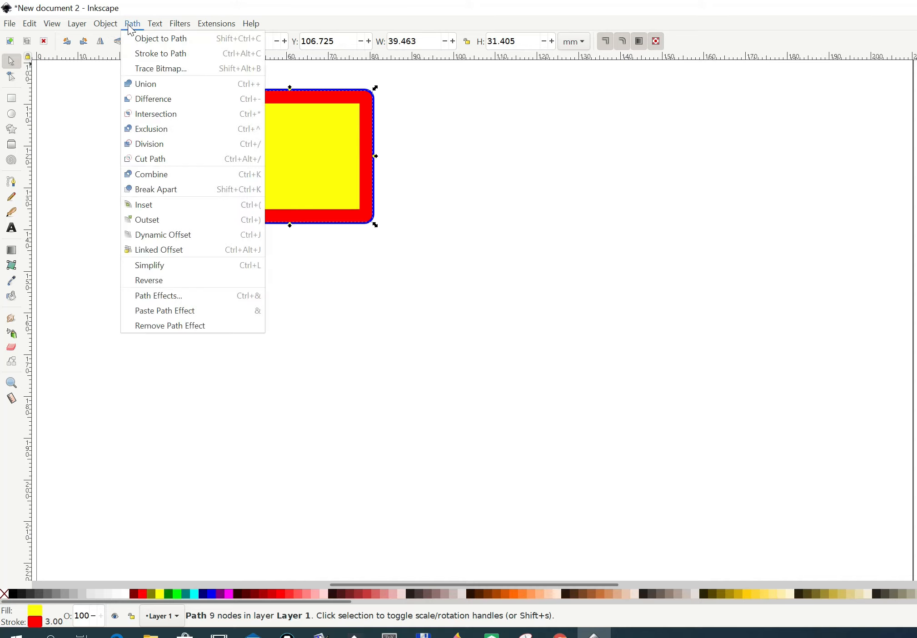
left_click(142, 205)
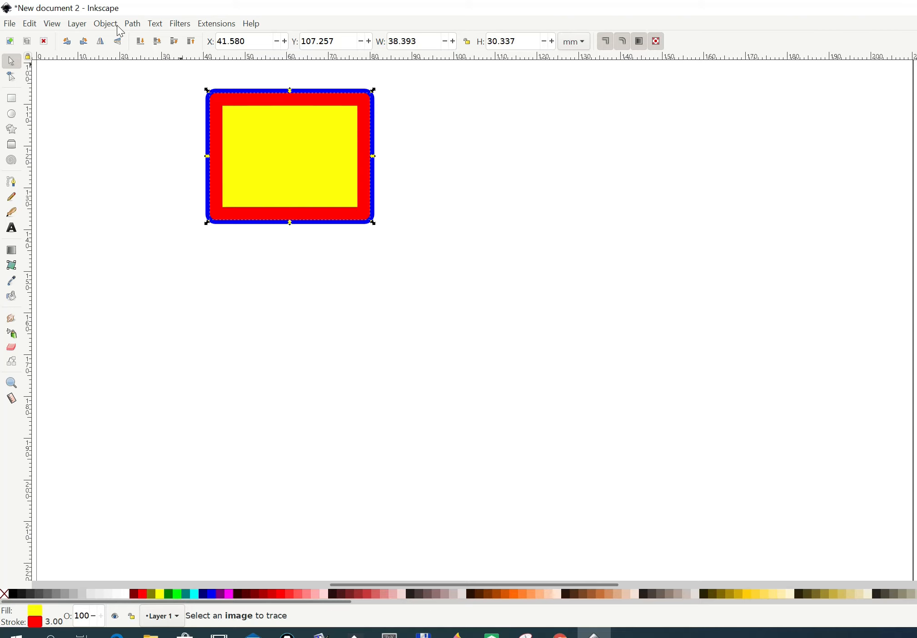
Outset the yellow rectangle twice.
left_click(131, 27)
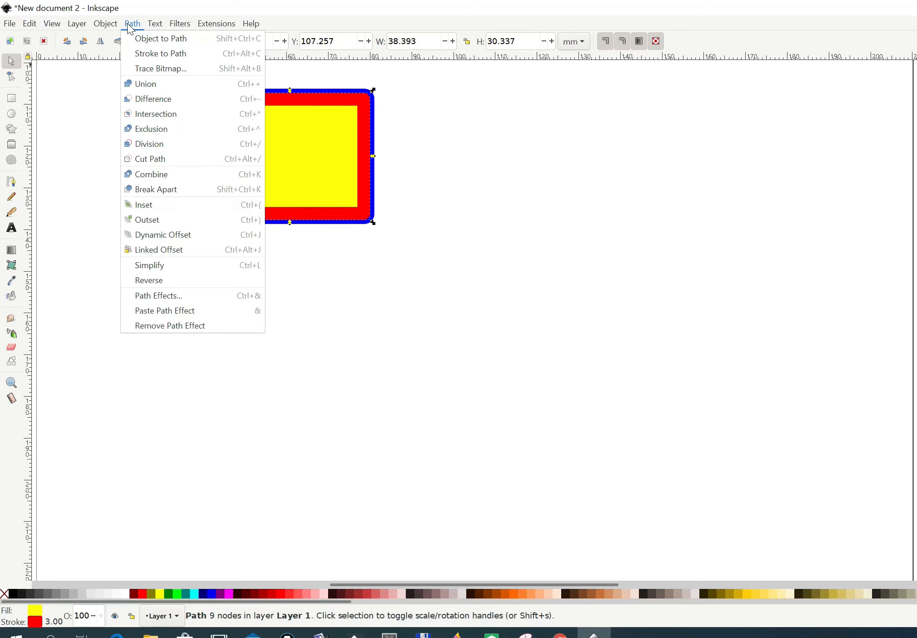
left_click(162, 219)
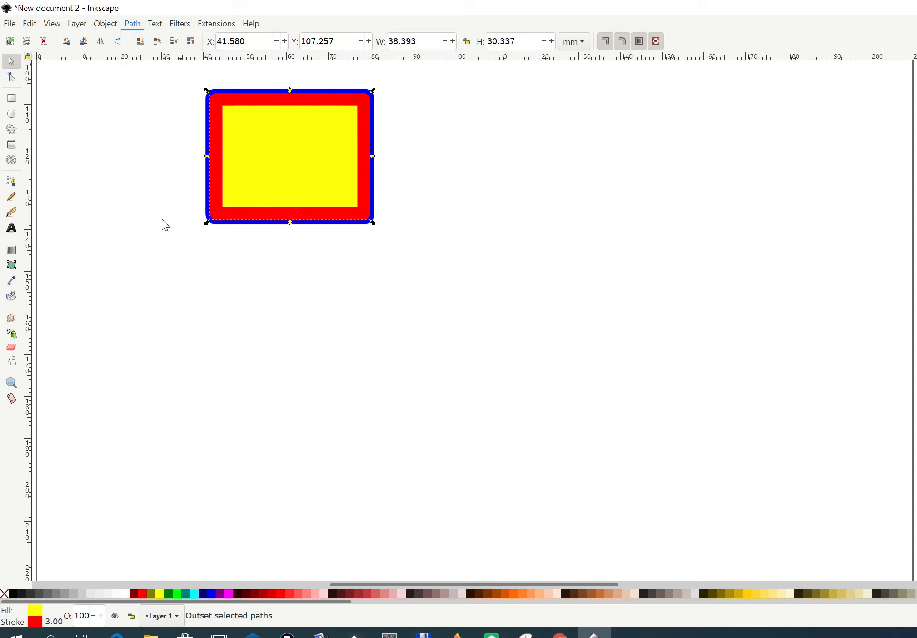
left_click(130, 25)
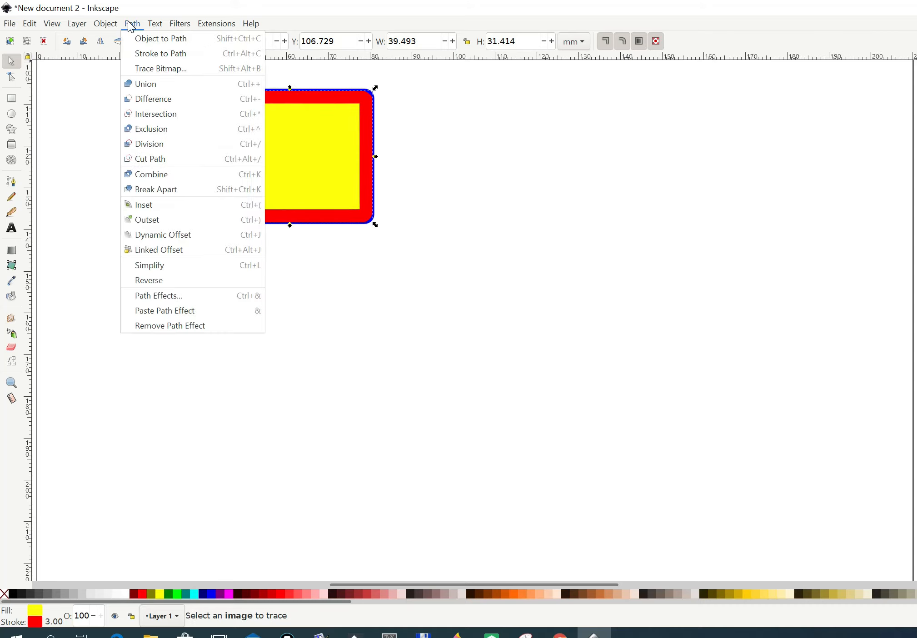
left_click(155, 220)
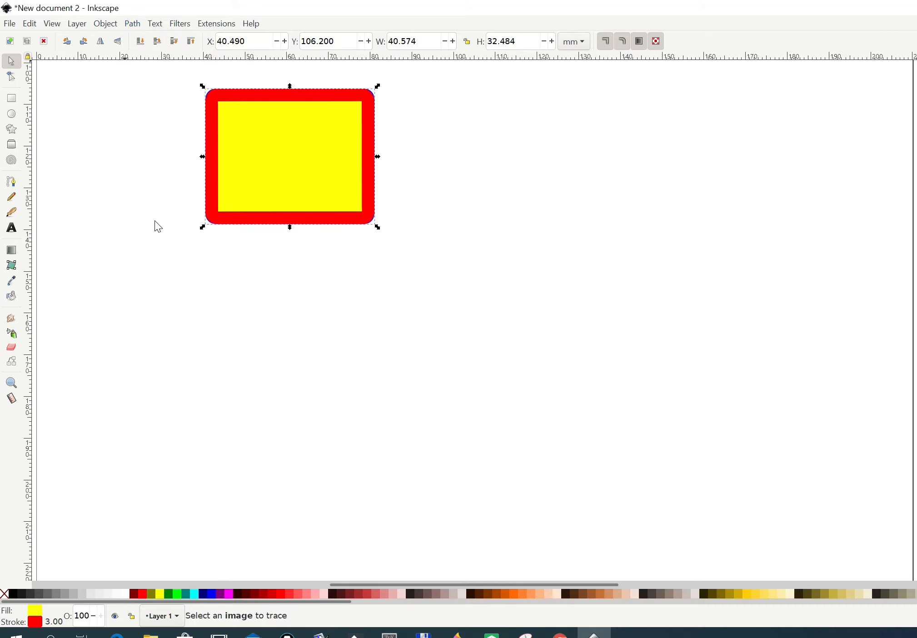
Convert the yellow rectangle to a dynamic offset and adjust its offset distance inward and outward.
left_click(131, 25)
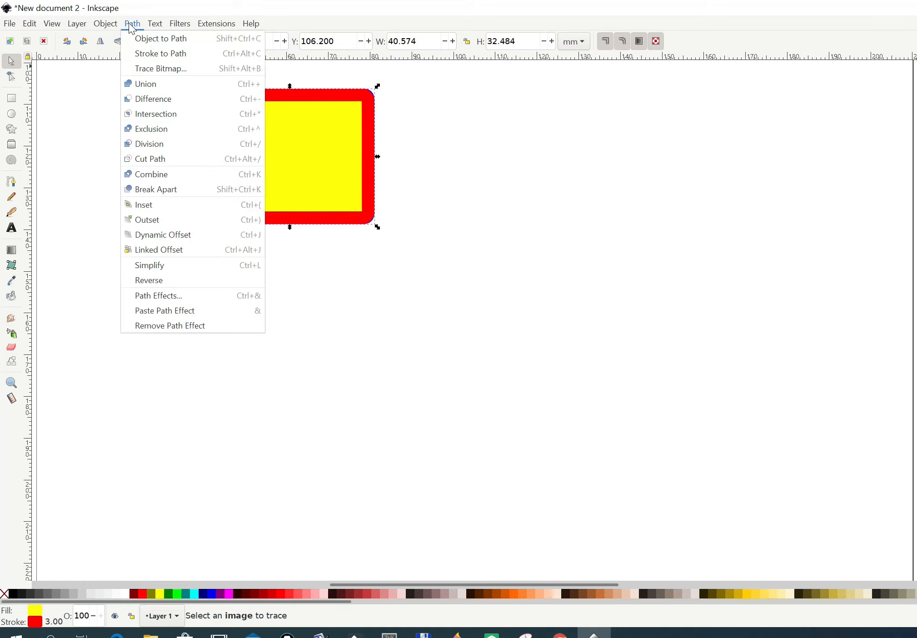
left_click(165, 238)
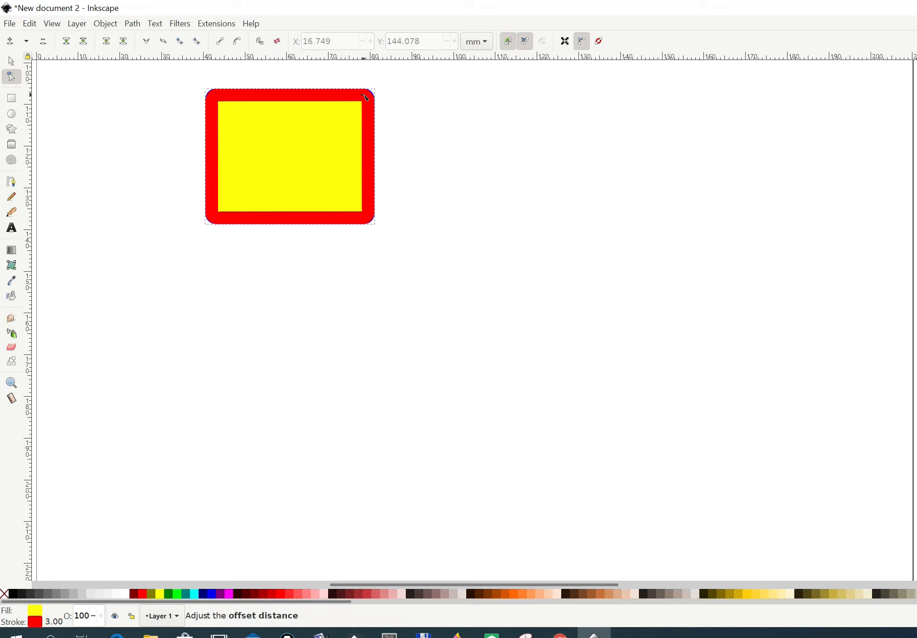
left_click_drag(365, 97, 362, 104)
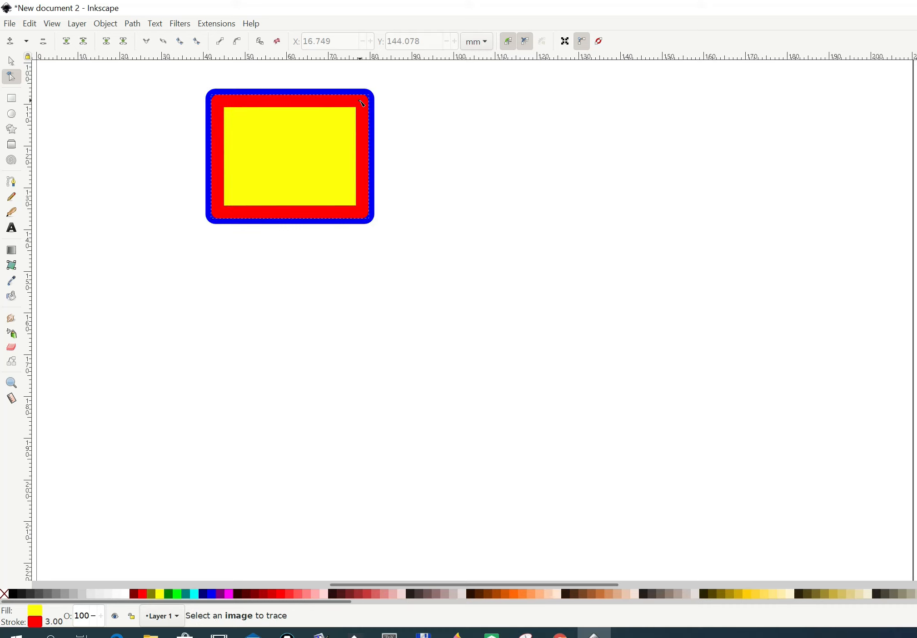
mouse_move(363, 103)
left_mouse_down()
mouse_move(369, 97)
mouse_move(358, 117)
left_mouse_up()
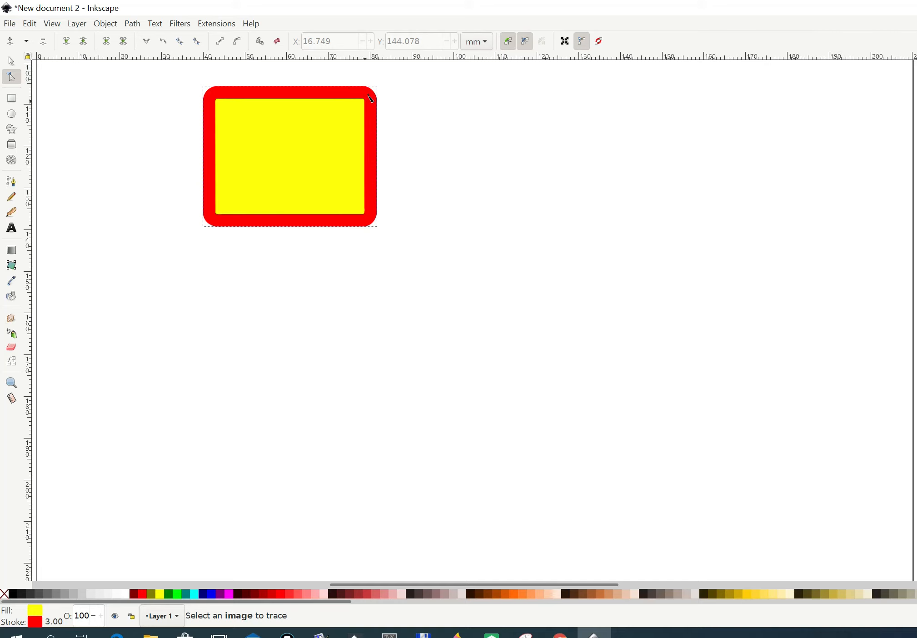
left_click_drag(369, 95, 368, 104)
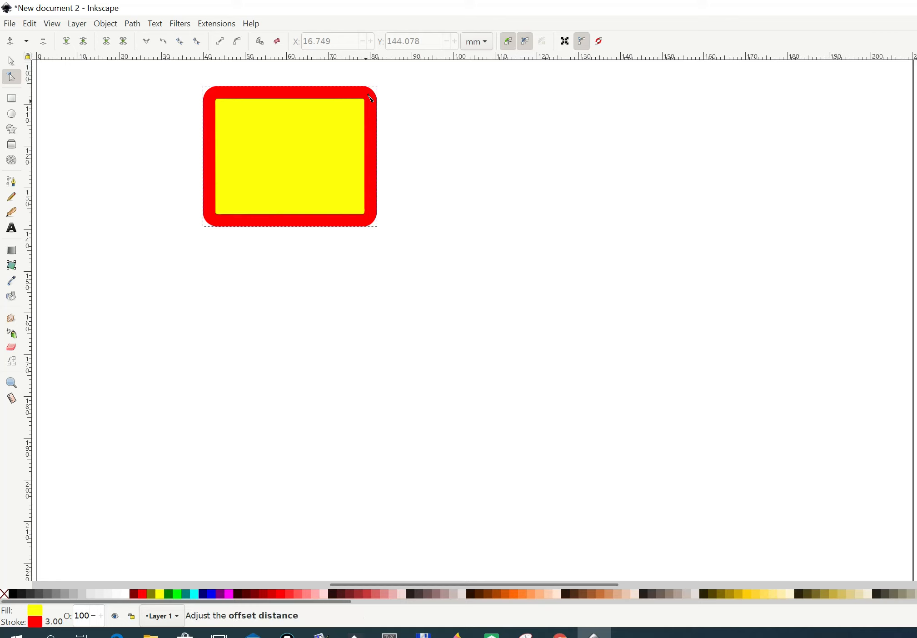
left_click_drag(371, 99, 365, 112)
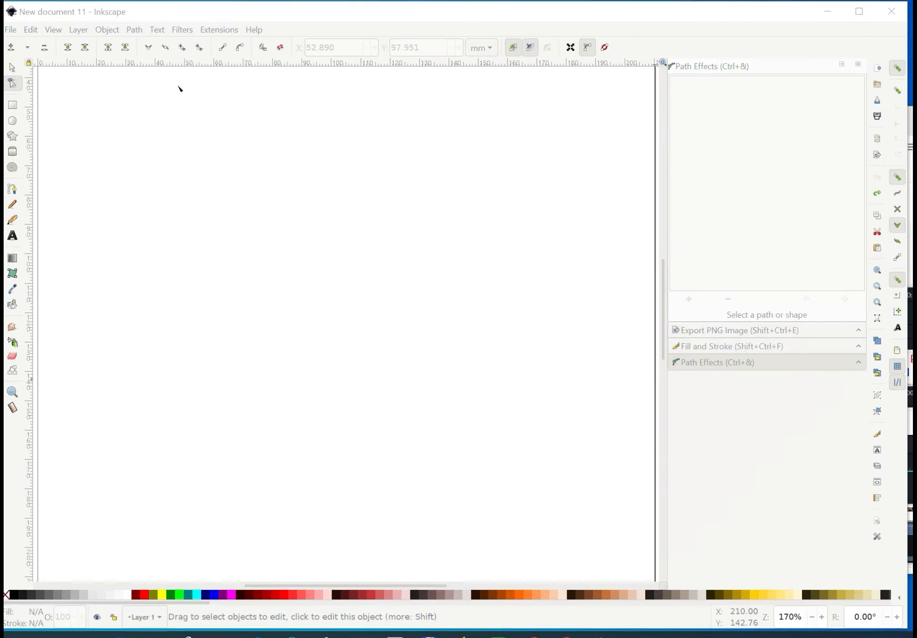
Draw a rounded rectangle about 89 mm wide and 54 mm high in the upper half of the empty page.
left_click(133, 31)
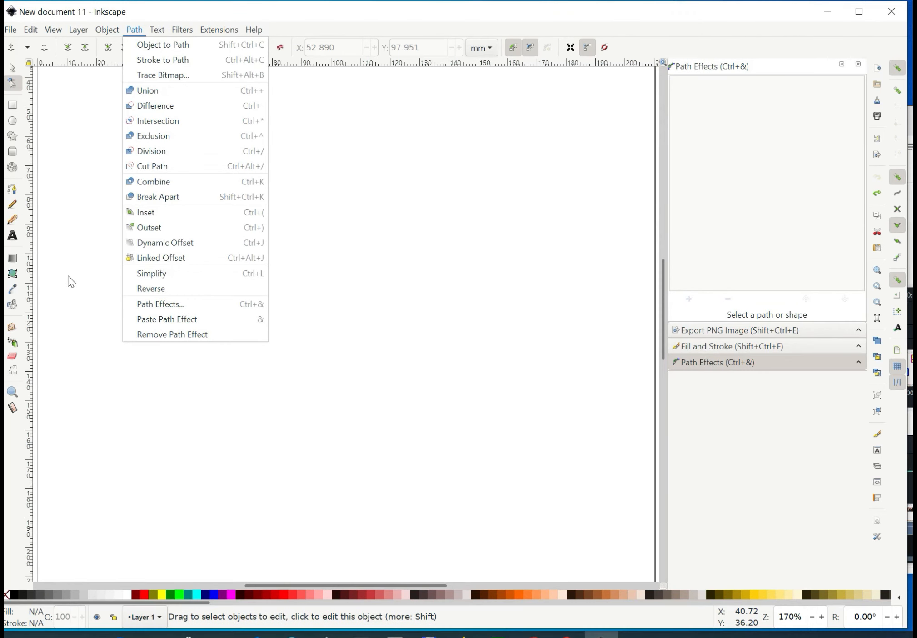
left_click(80, 284)
left_click(13, 105)
left_click_drag(160, 173, 424, 335)
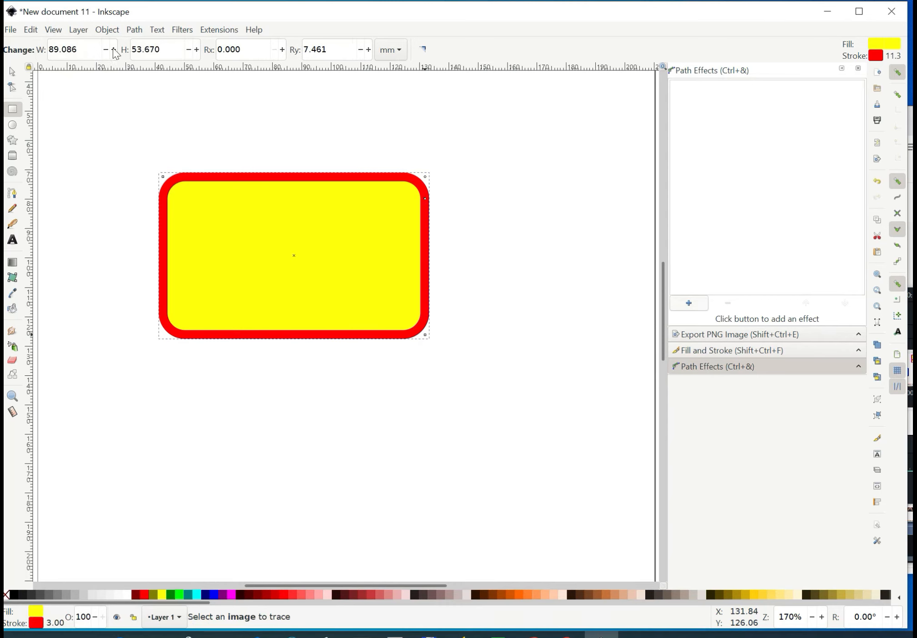
Create a linked offset of the yellow rectangle and enlarge it outward around the original.
left_click(134, 31)
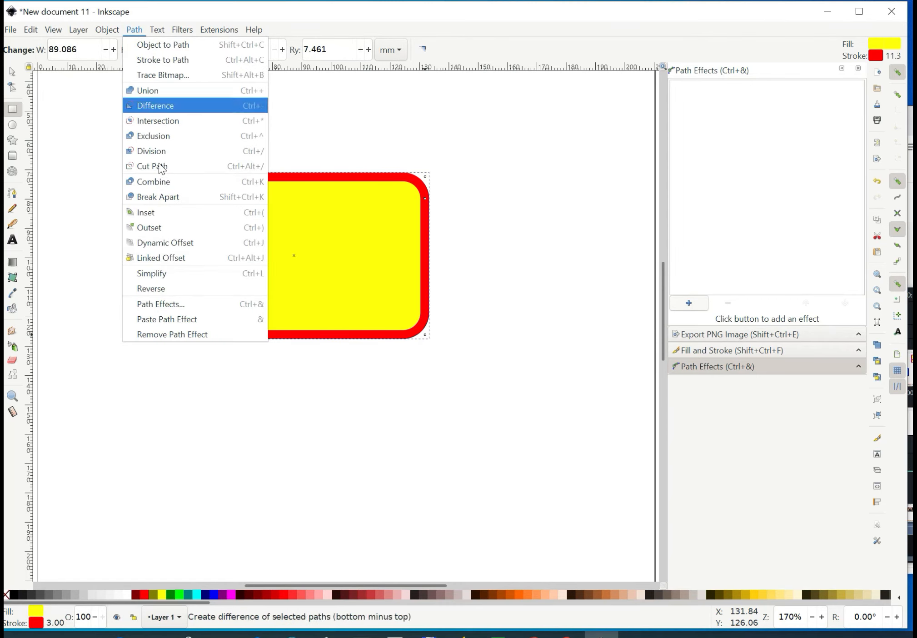
left_click(156, 258)
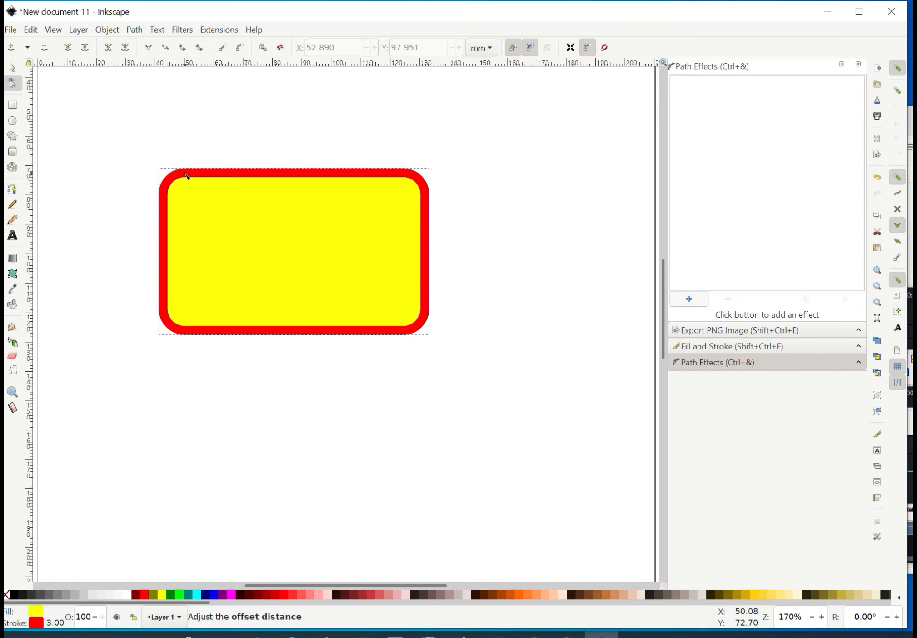
left_click_drag(186, 175, 181, 126)
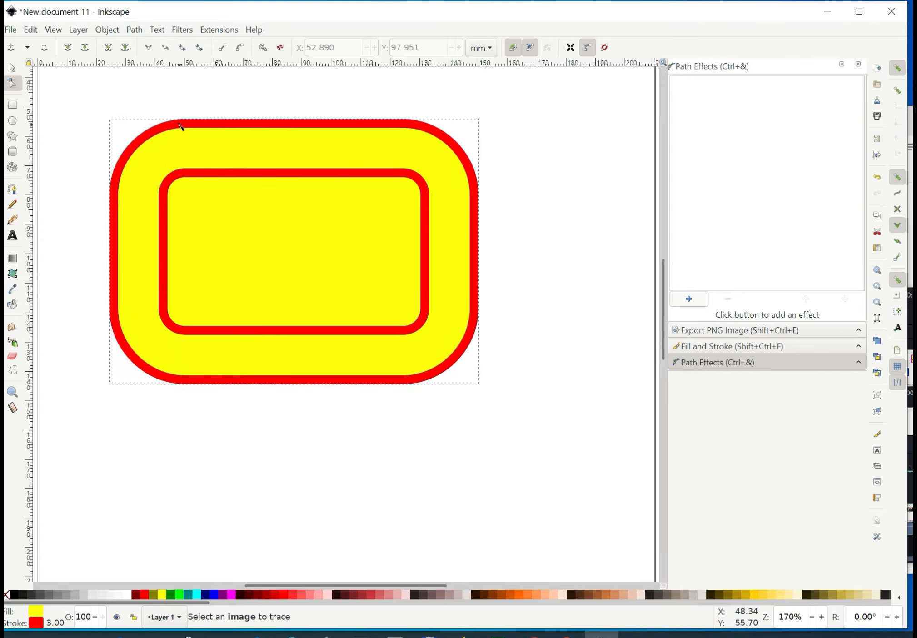
Reshape the original inner rectangle by moving its upper-right and lower-left corner nodes inward.
left_click(272, 177)
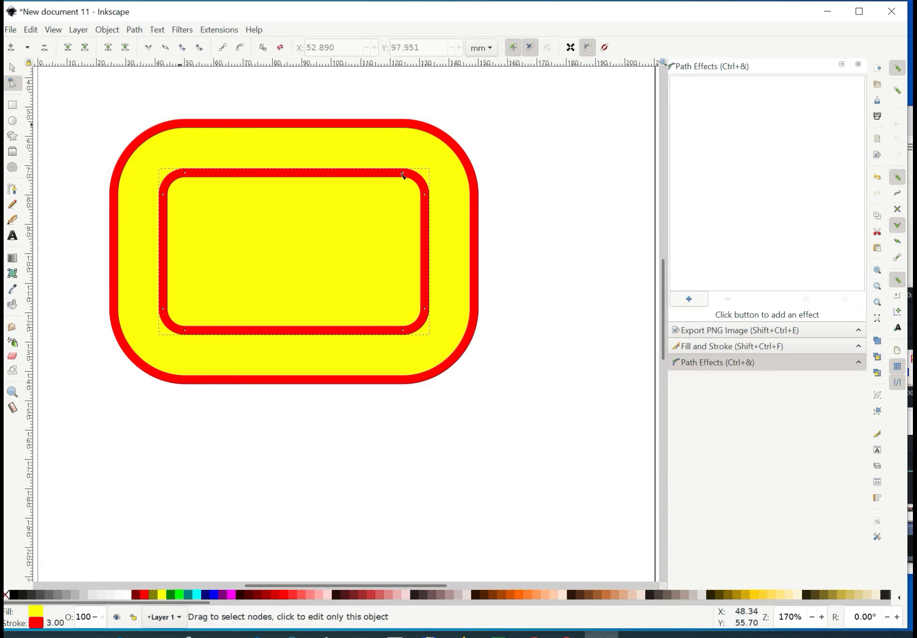
mouse_move(406, 175)
left_mouse_down()
mouse_move(387, 236)
mouse_move(397, 172)
left_mouse_up()
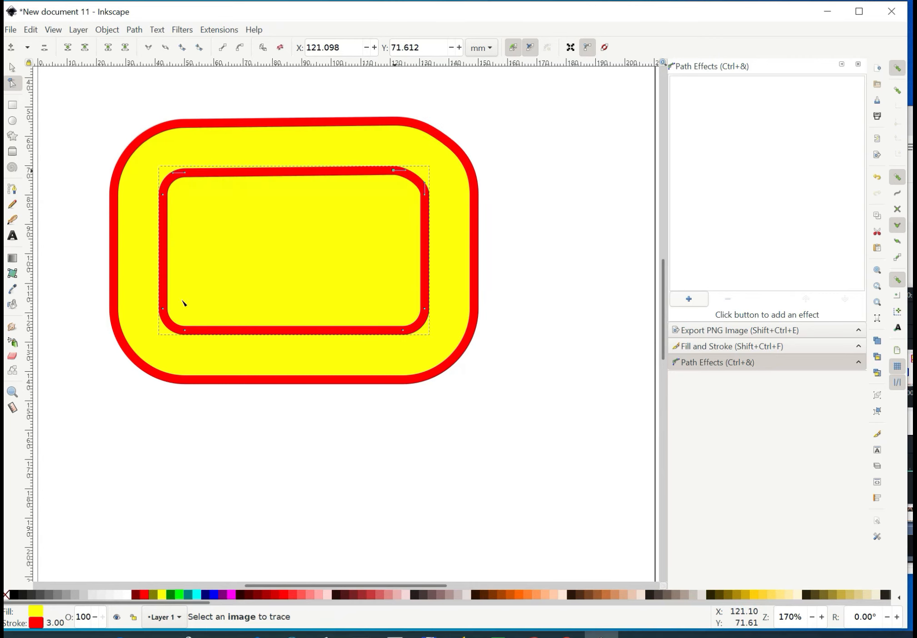
left_click_drag(165, 311, 228, 277)
left_click(135, 29)
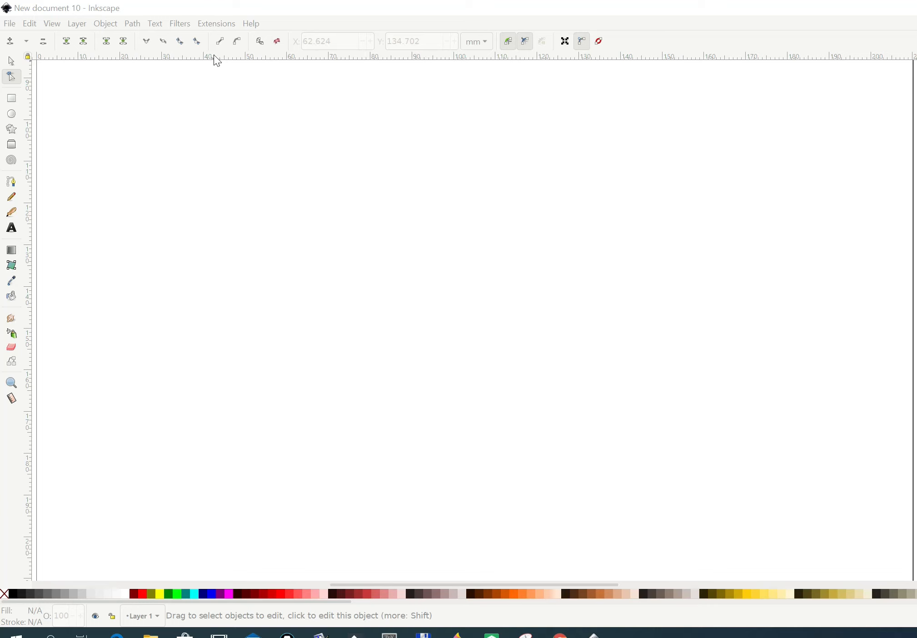
Draw a rough freehand circle about 37 mm across with the Pencil tool in the empty document.
left_click(135, 25)
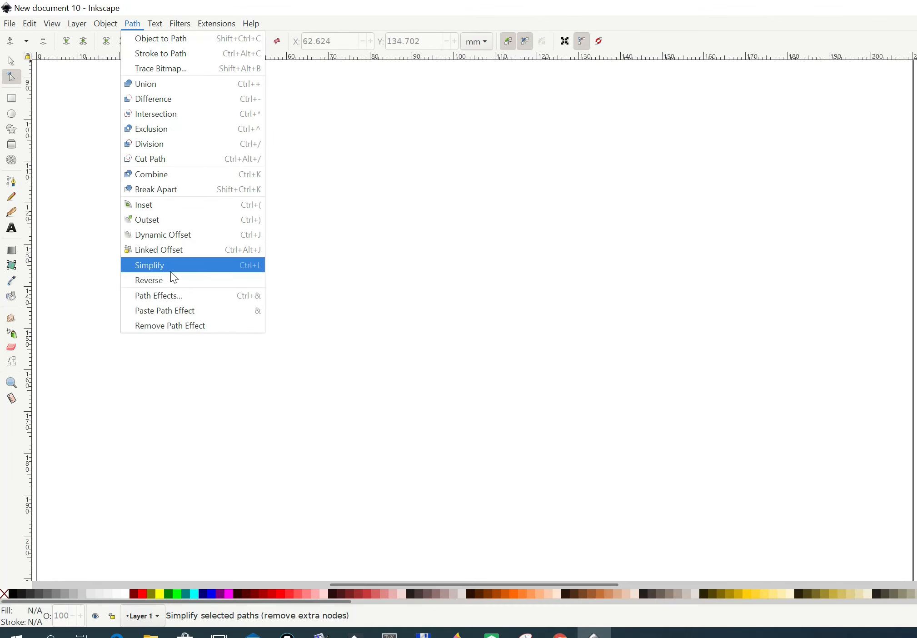
left_click(397, 303)
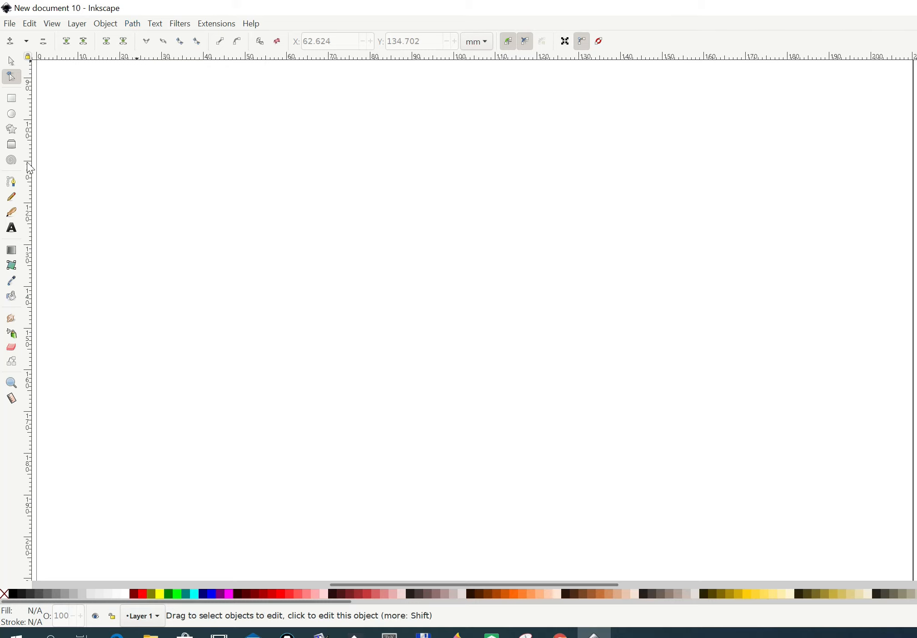
left_click(16, 199)
mouse_move(262, 238)
left_mouse_down()
mouse_move(234, 238)
mouse_move(210, 258)
mouse_move(189, 313)
mouse_move(196, 351)
mouse_move(253, 385)
mouse_move(305, 383)
mouse_move(337, 346)
mouse_move(337, 276)
mouse_move(314, 243)
mouse_move(259, 235)
left_mouse_up()
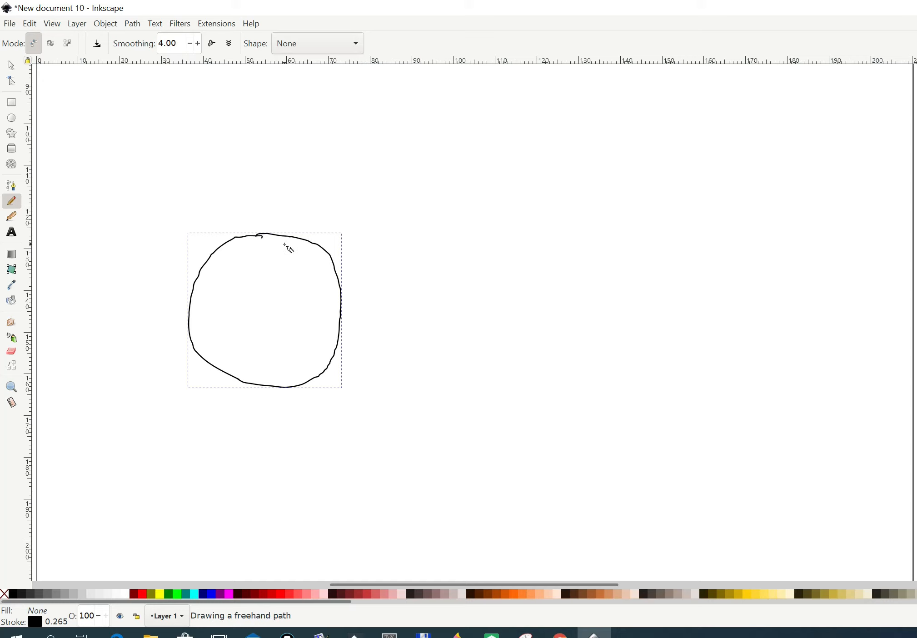
Display the freehand circle's nodes and simplify the path once.
left_click(12, 84)
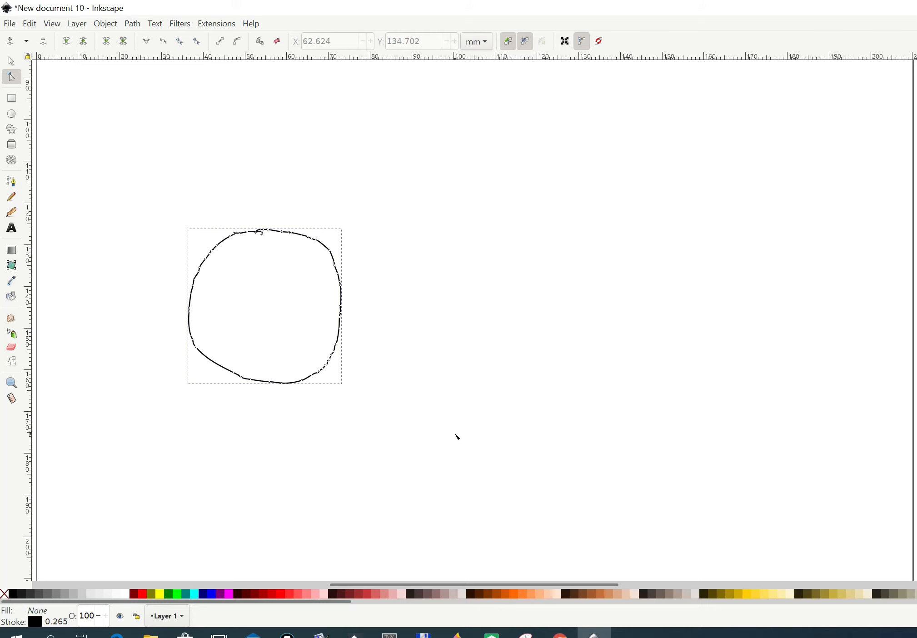
scroll(427, 422, "up", 2)
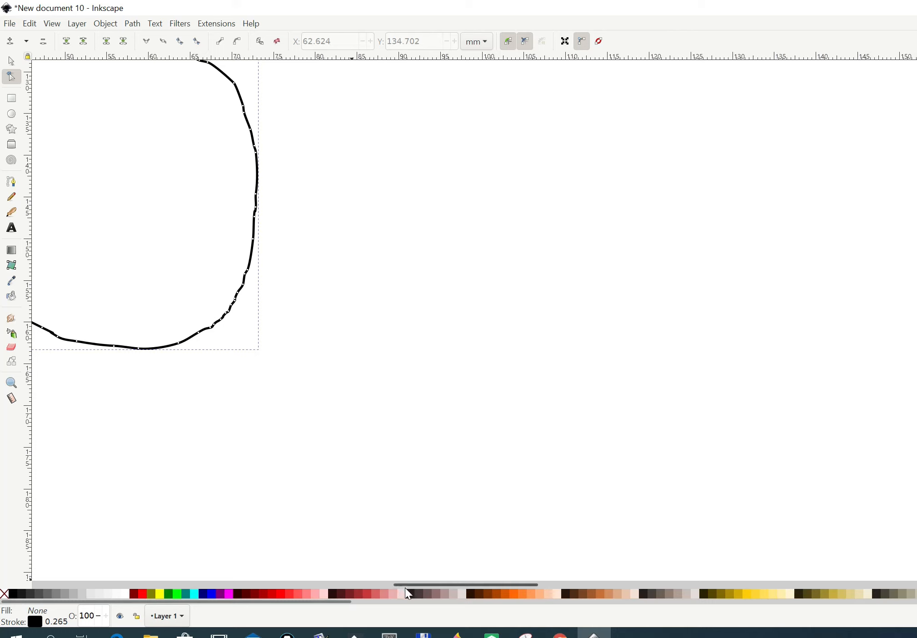
left_click_drag(421, 584, 351, 585)
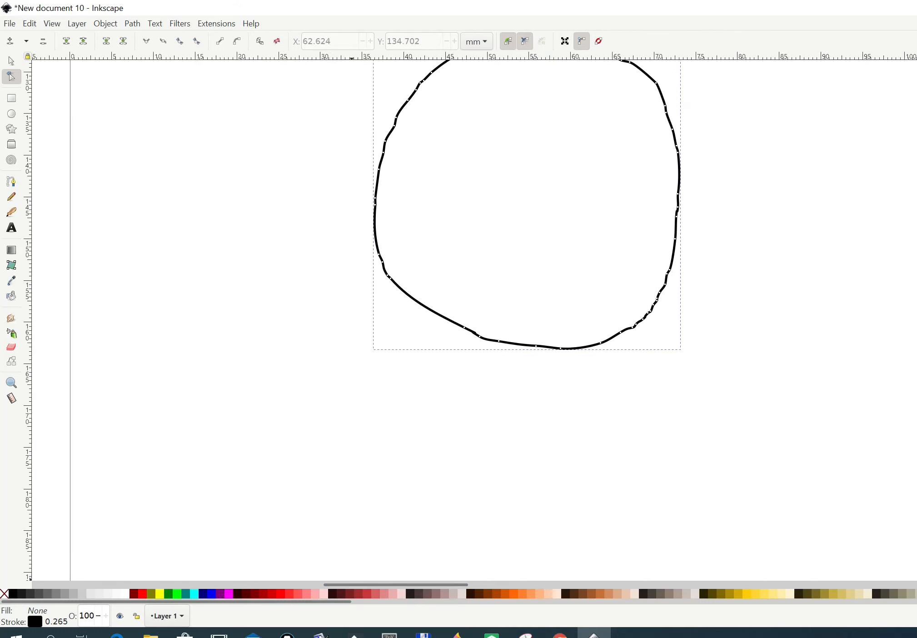
scroll(334, 579, "up", 5)
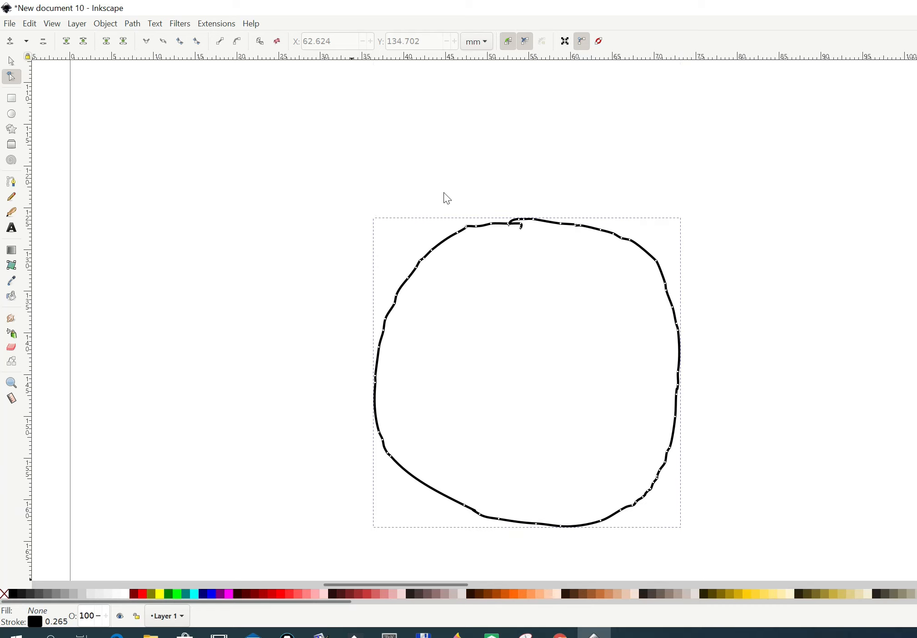
left_click(133, 25)
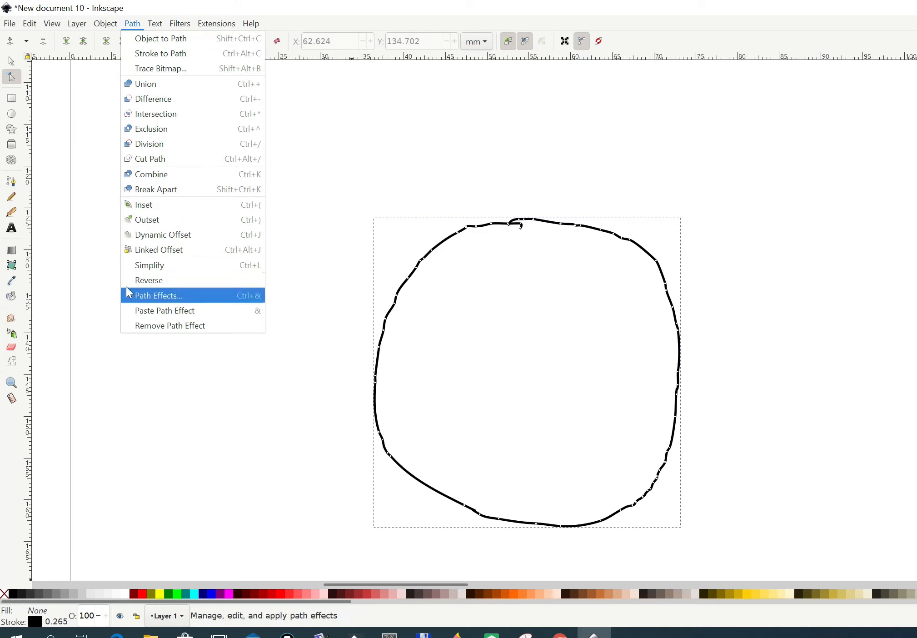
left_click(142, 268)
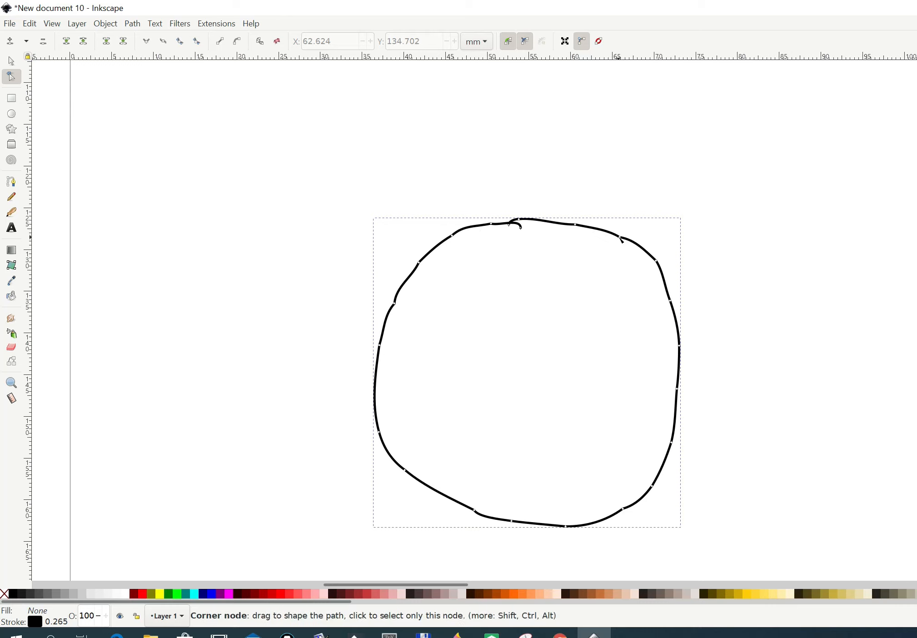
Move a node on the circle's upper-right edge slightly inward and reverse the path's direction.
left_click_drag(620, 237, 617, 243)
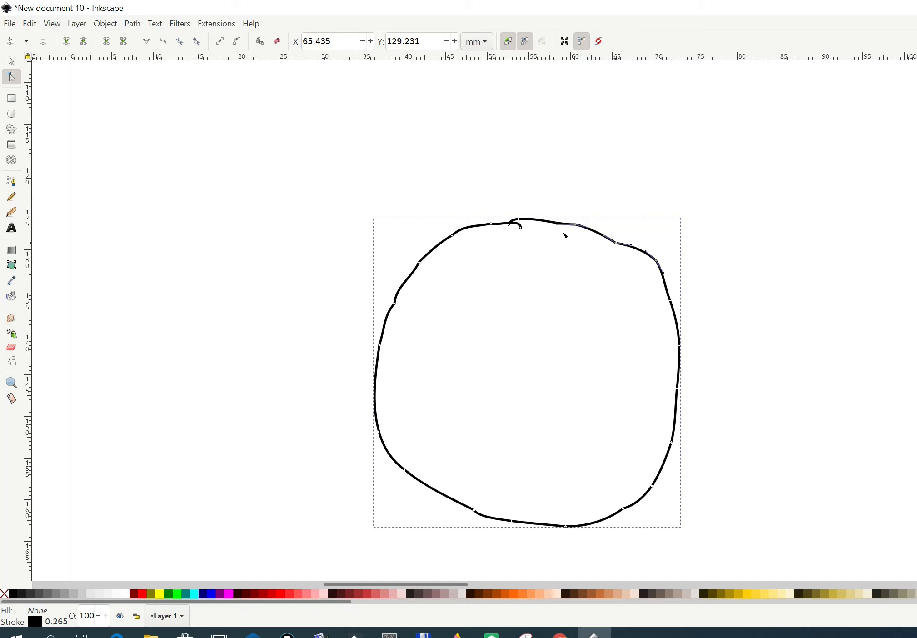
left_click(132, 24)
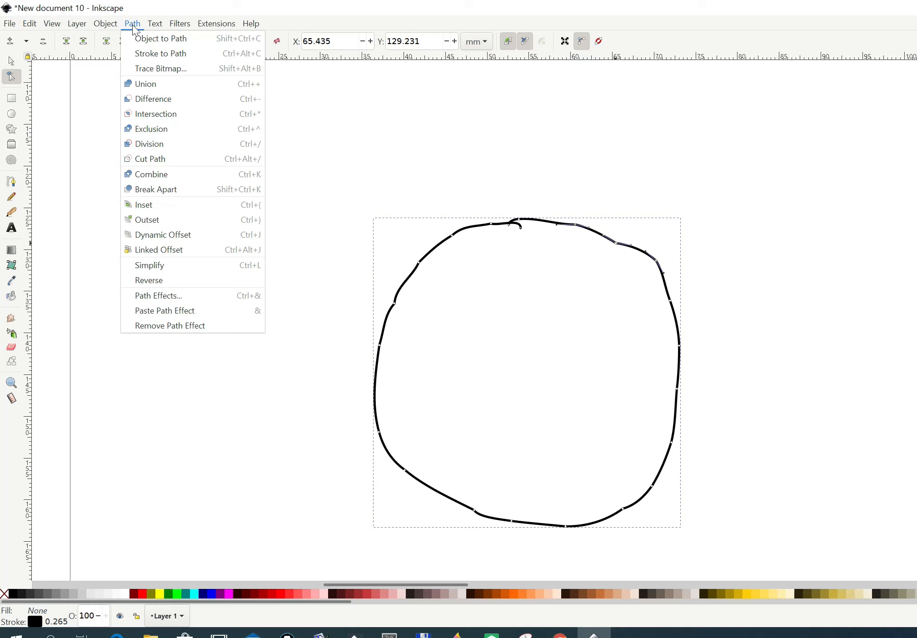
left_click(153, 287)
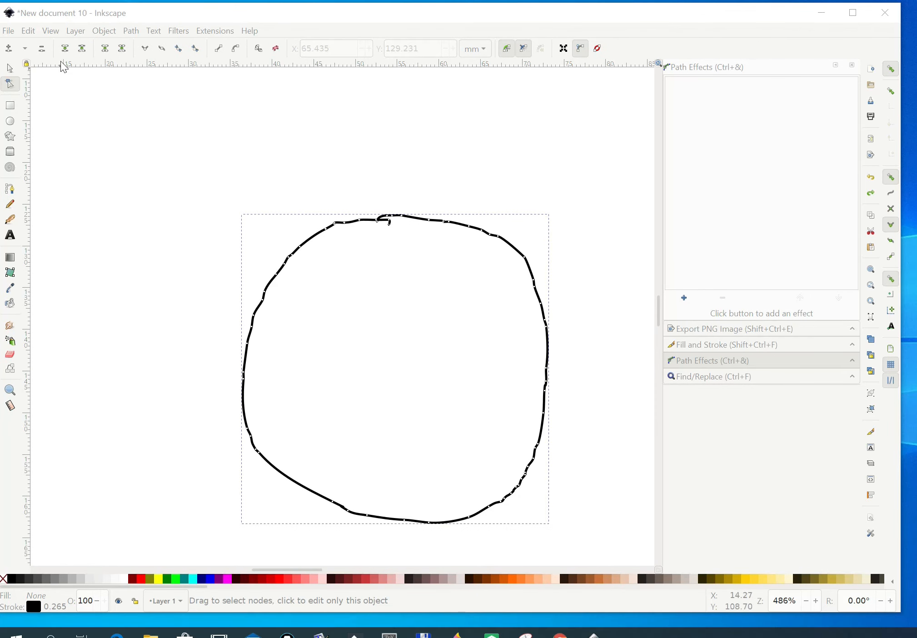
Apply the Rotate copies path effect to the freehand circle.
left_click(131, 32)
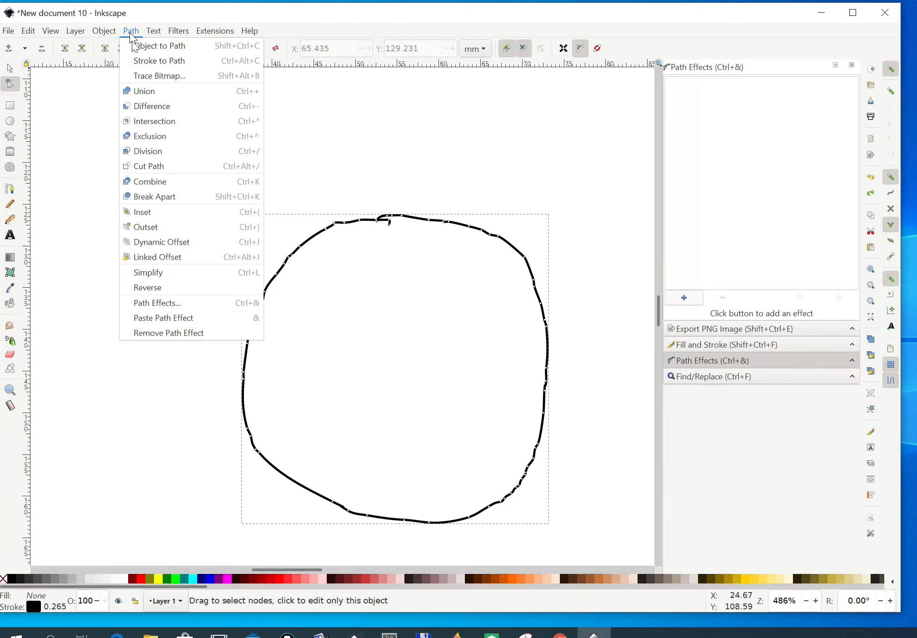
left_click(159, 305)
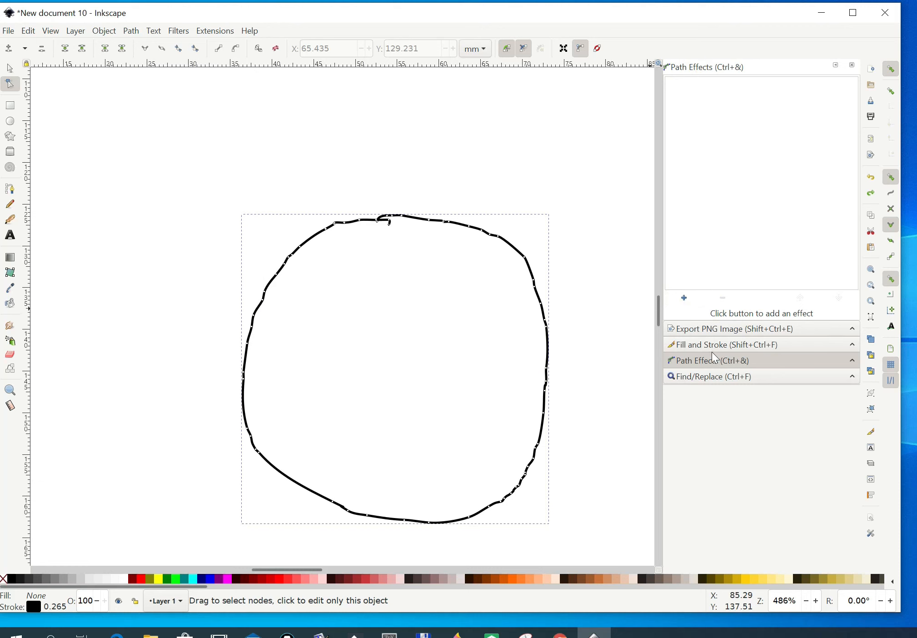
left_click(683, 299)
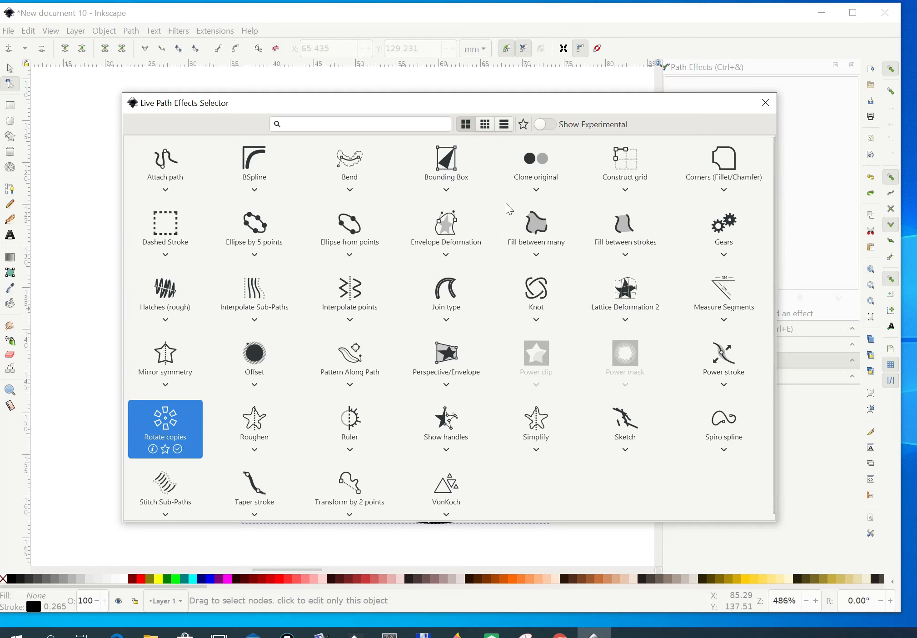
left_click(158, 448)
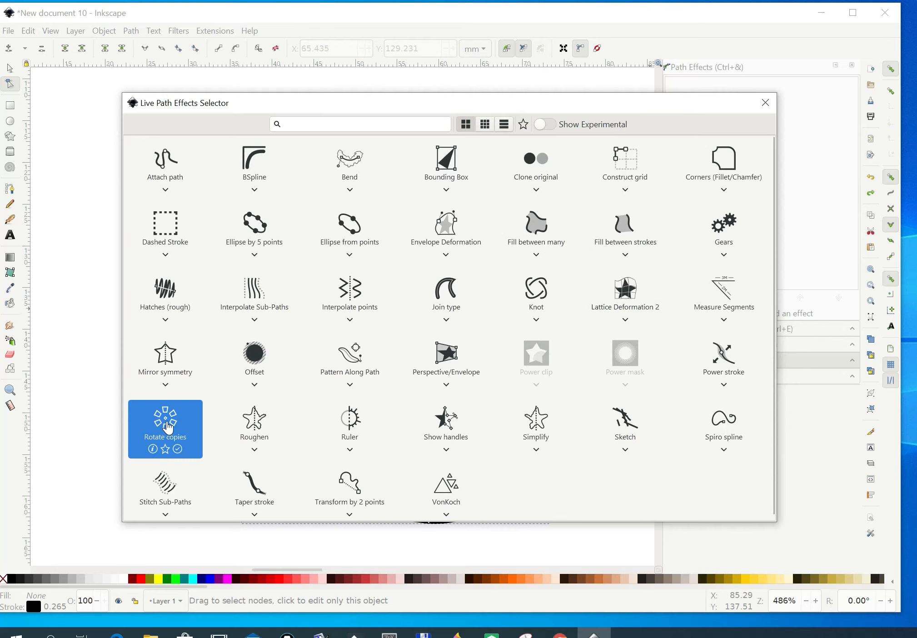
left_click(168, 427)
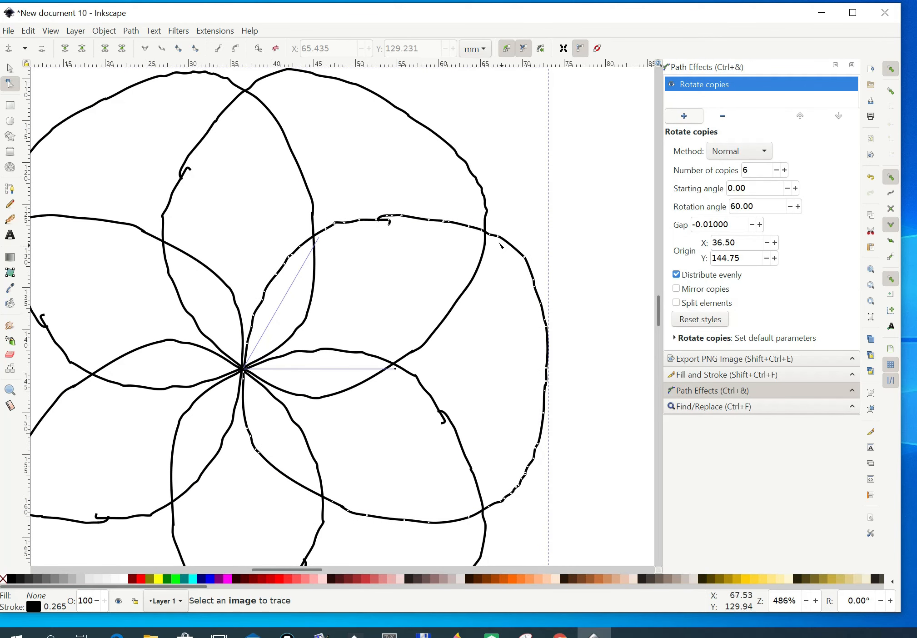
scroll(262, 338, "up", 2)
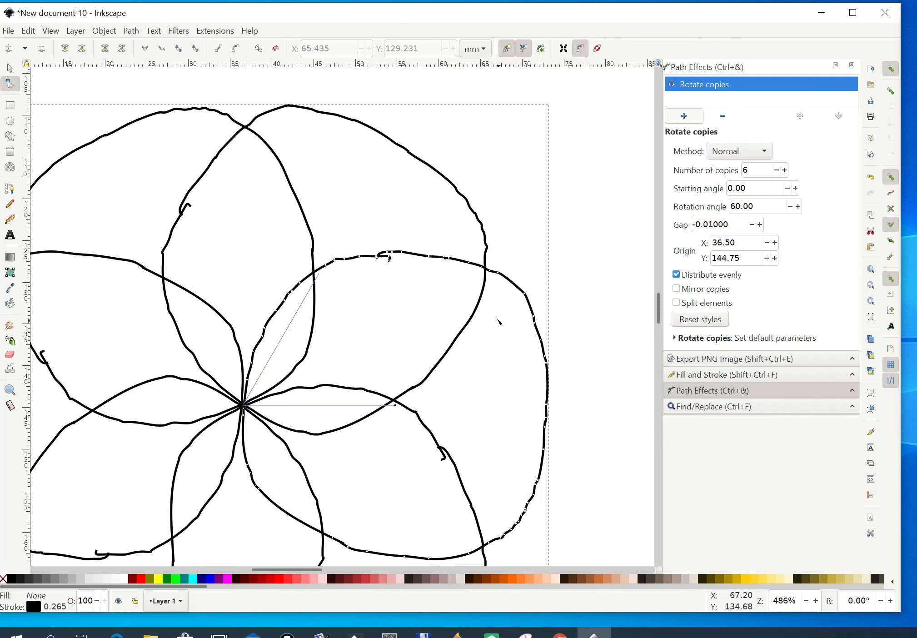
scroll(503, 318, "down", 1)
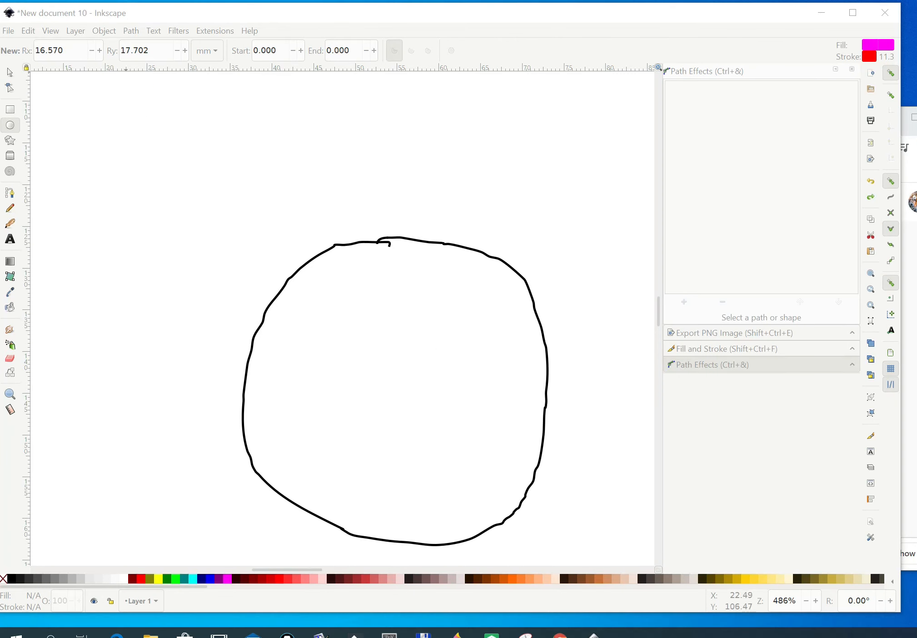
Select the freehand circle and apply the Gears path effect to it.
left_click(133, 31)
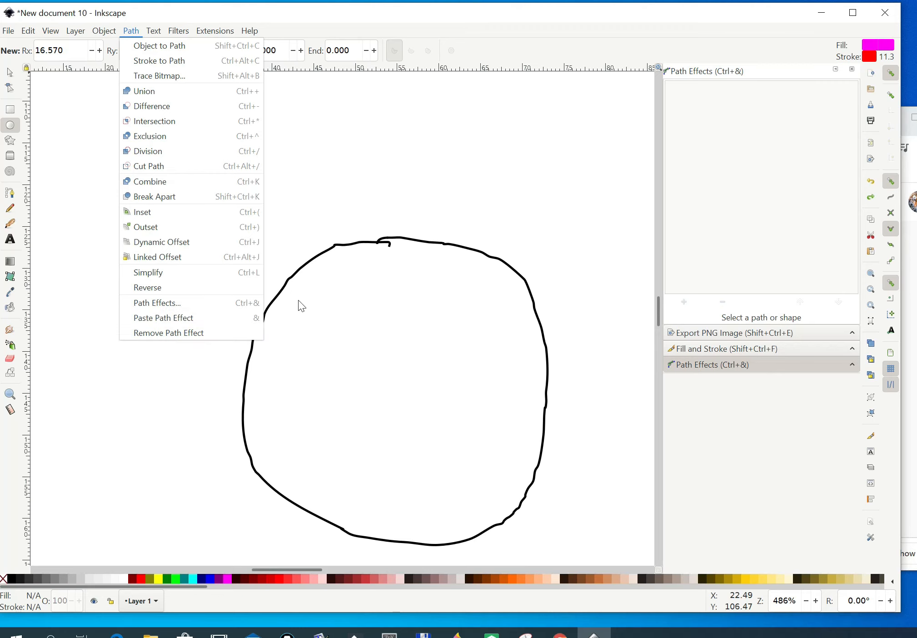
left_click(422, 247)
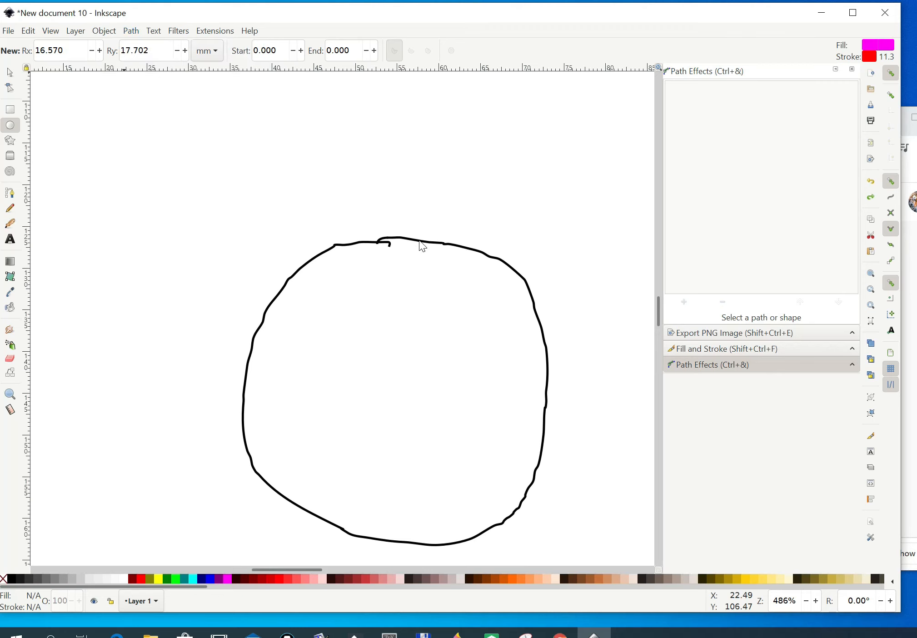
left_click(421, 242)
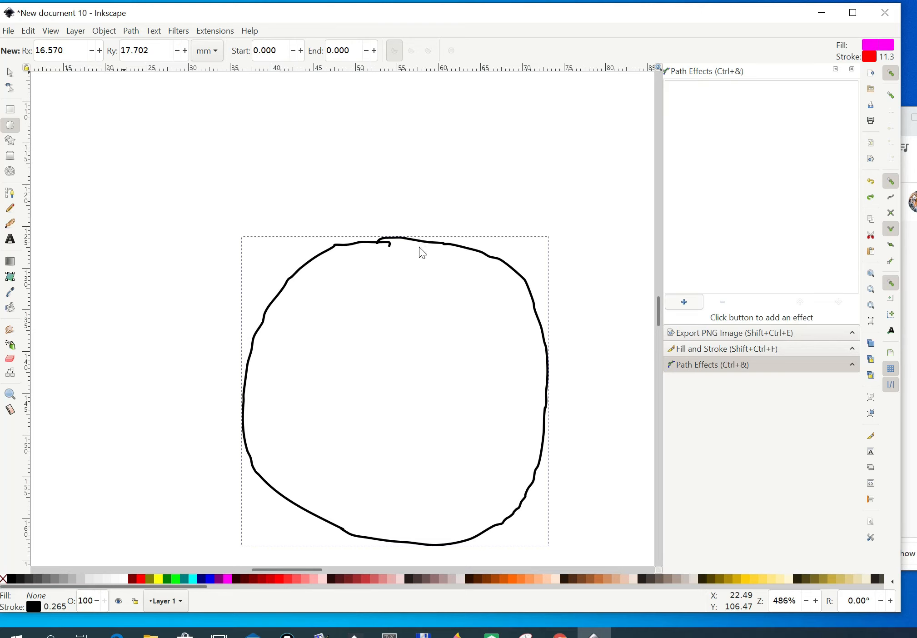
left_click(689, 306)
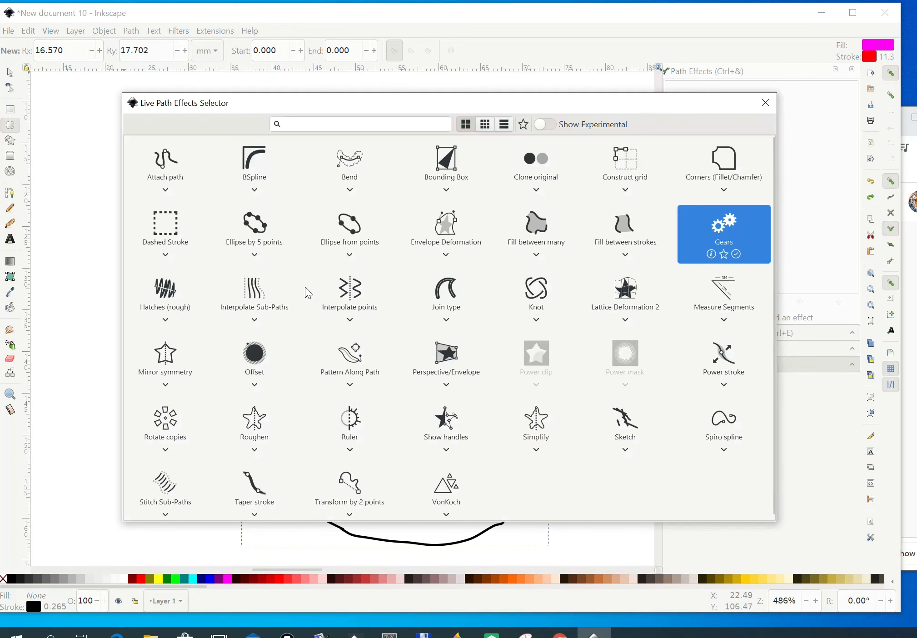
left_click(727, 244)
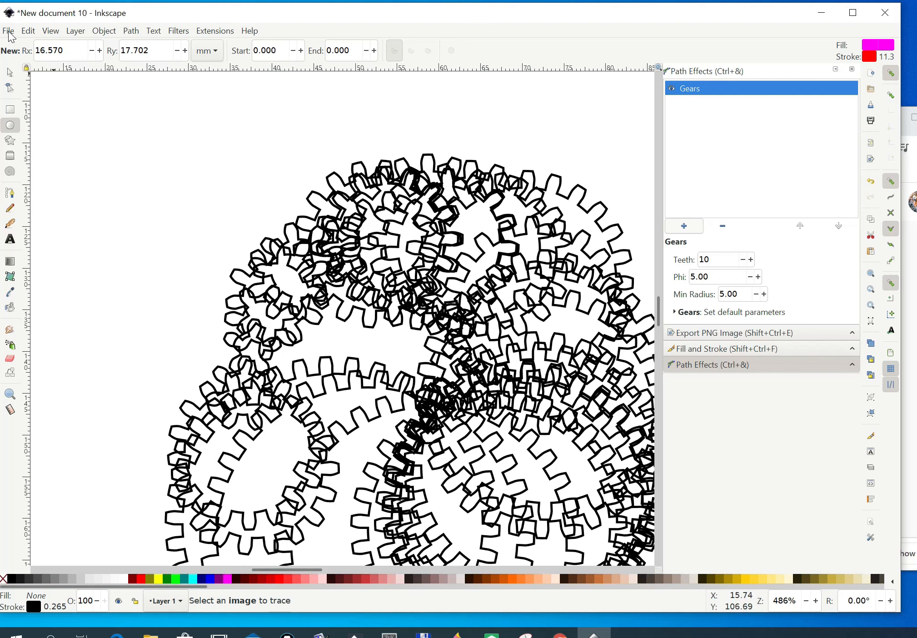
Draw a magenta ellipse with radii of about 6.9 and 7.1 mm and paste the copied gear path's effect onto it.
left_click(28, 31)
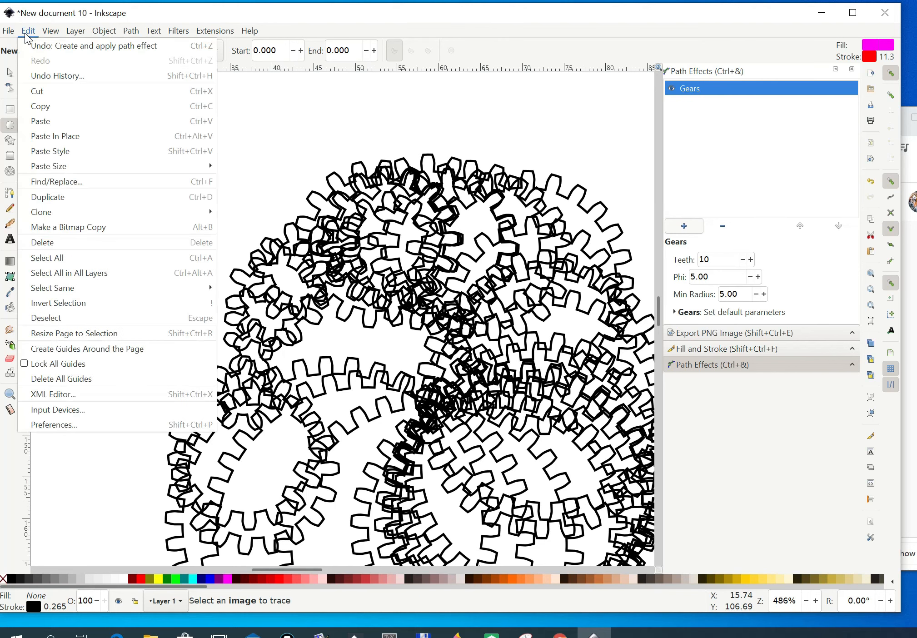
left_click(54, 109)
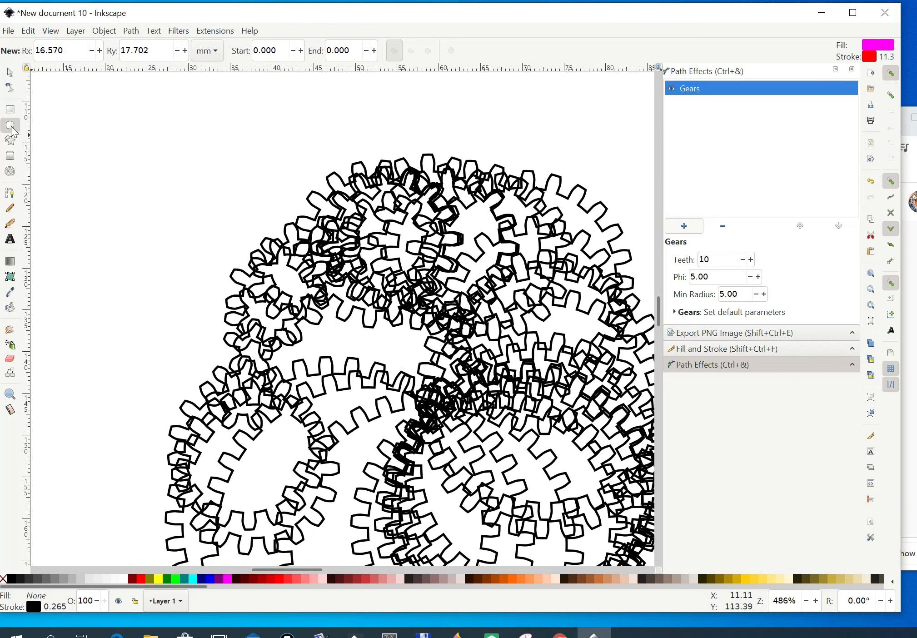
left_click_drag(71, 116, 191, 237)
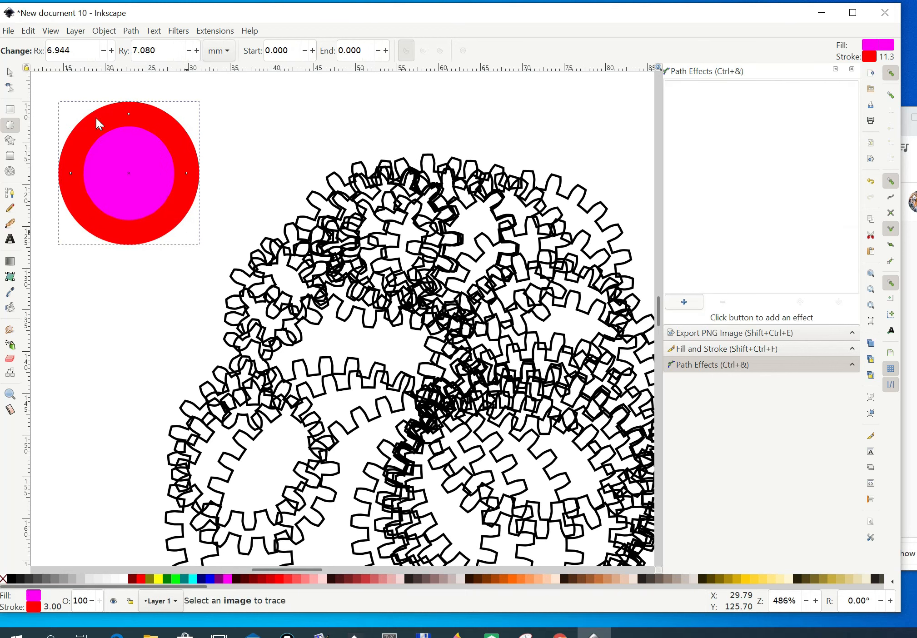
left_click(131, 31)
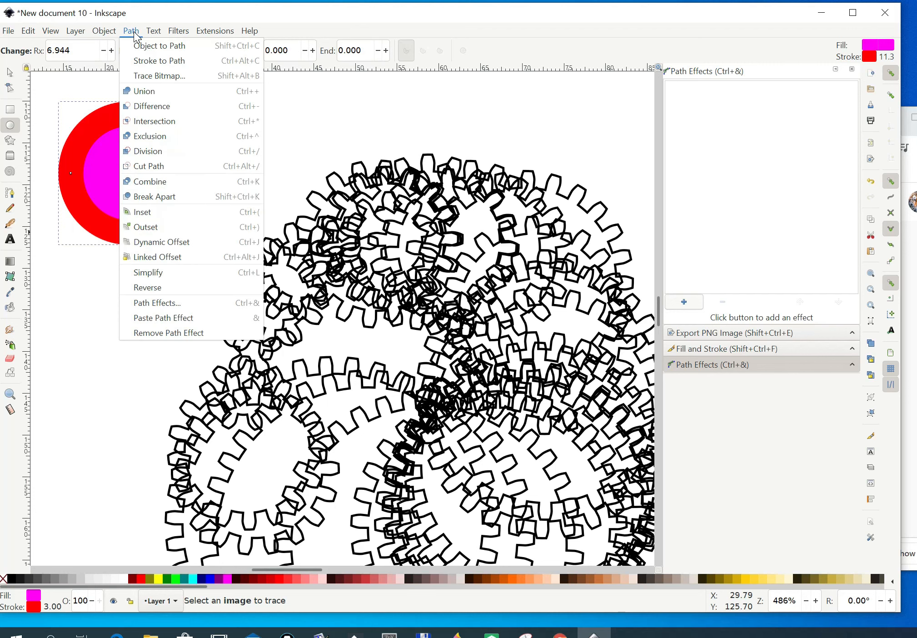
left_click(170, 318)
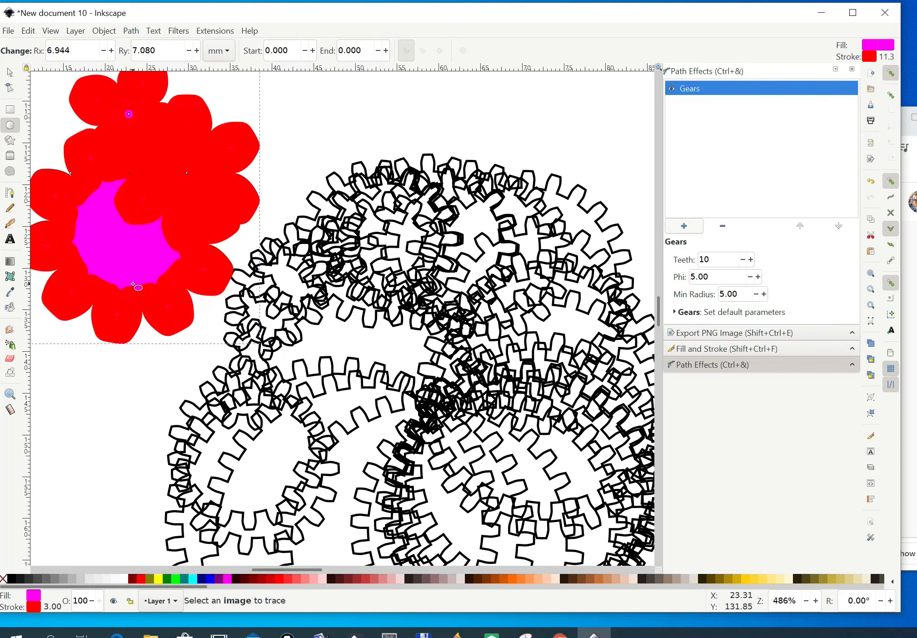
Remove the path effect from the magenta ellipse.
left_click(137, 31)
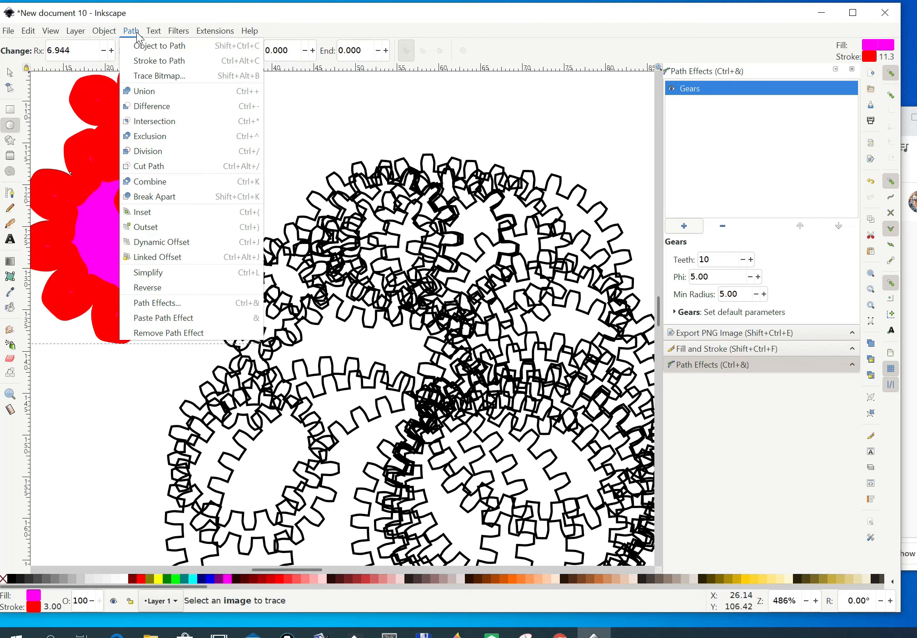
left_click(172, 333)
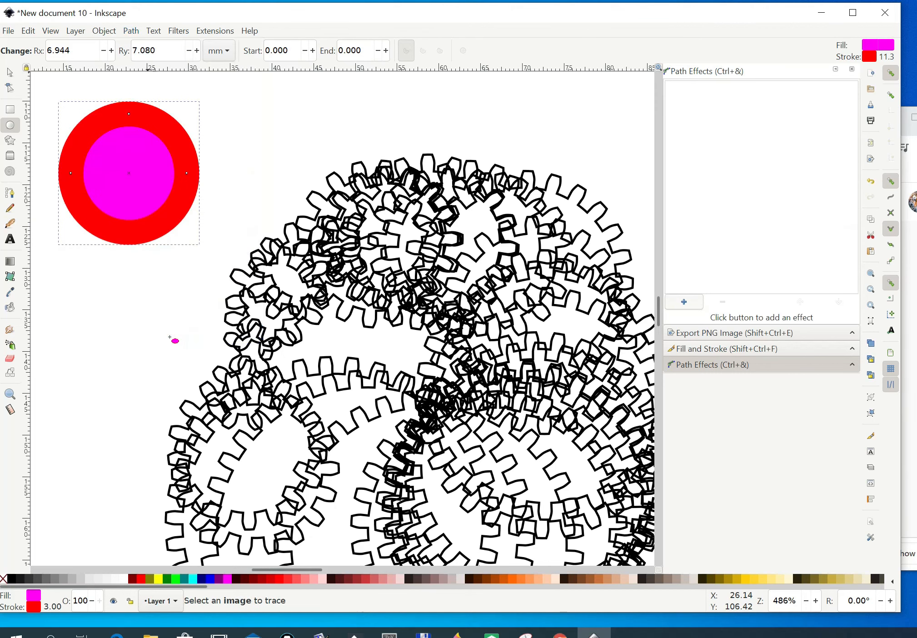